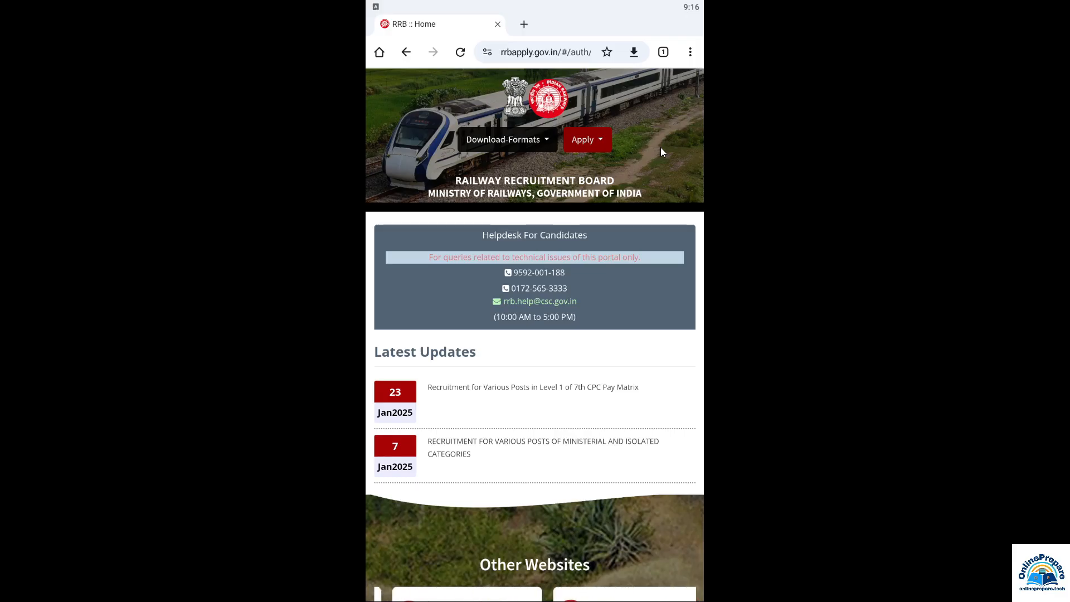
Turn on Chrome's Desktop site option so rrbapply.gov.in shows its full desktop layout
left_click(690, 52)
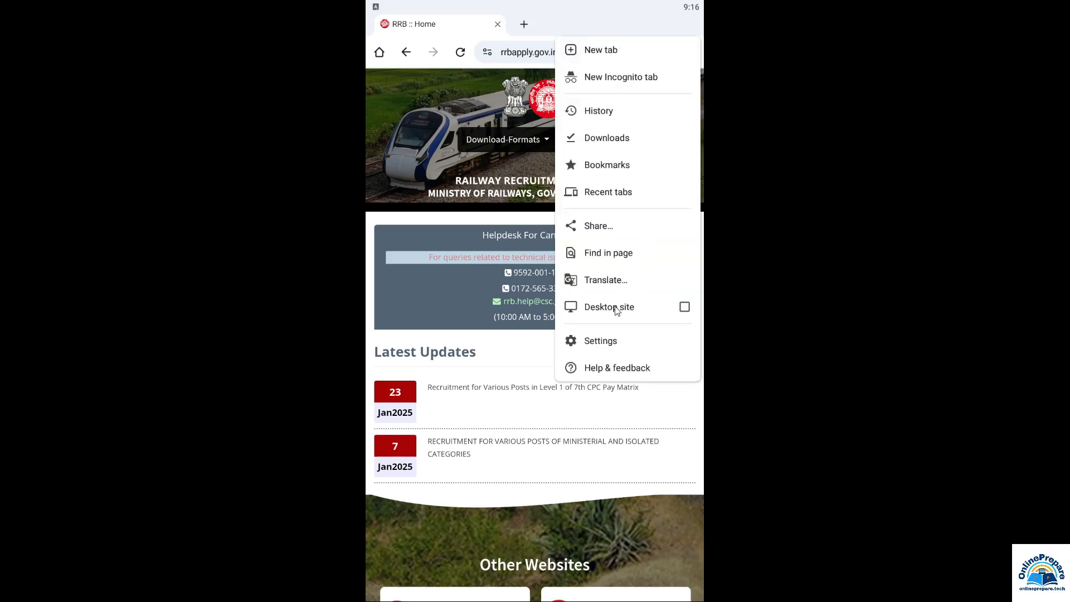
left_click(686, 307)
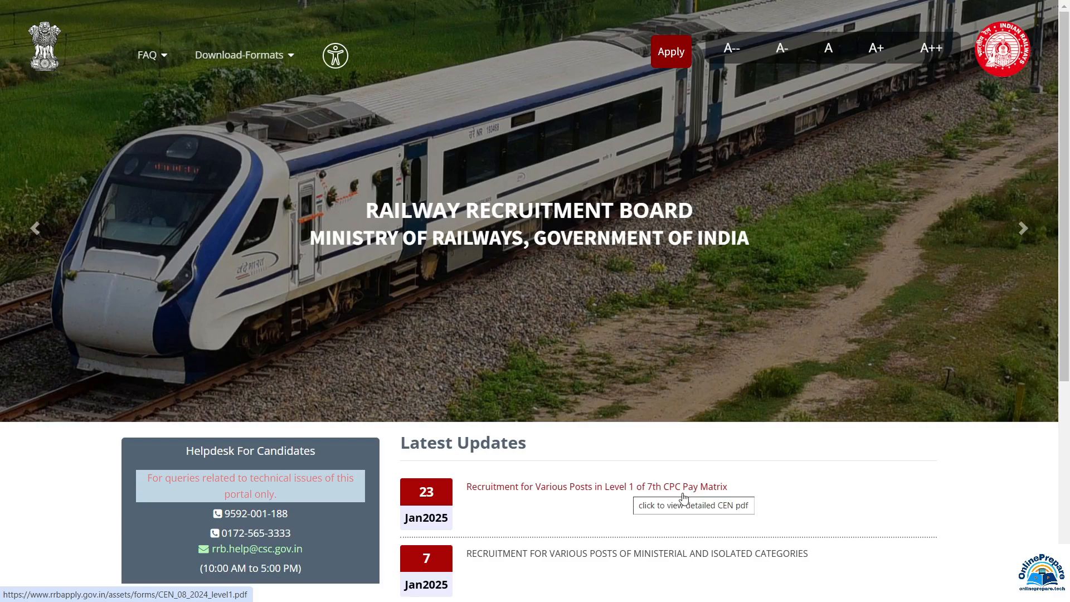
Open CEN_08_2024_level1.pdf and read down to the page 2 vacancy summary (32438 posts, 18-36 years)
left_click(569, 489)
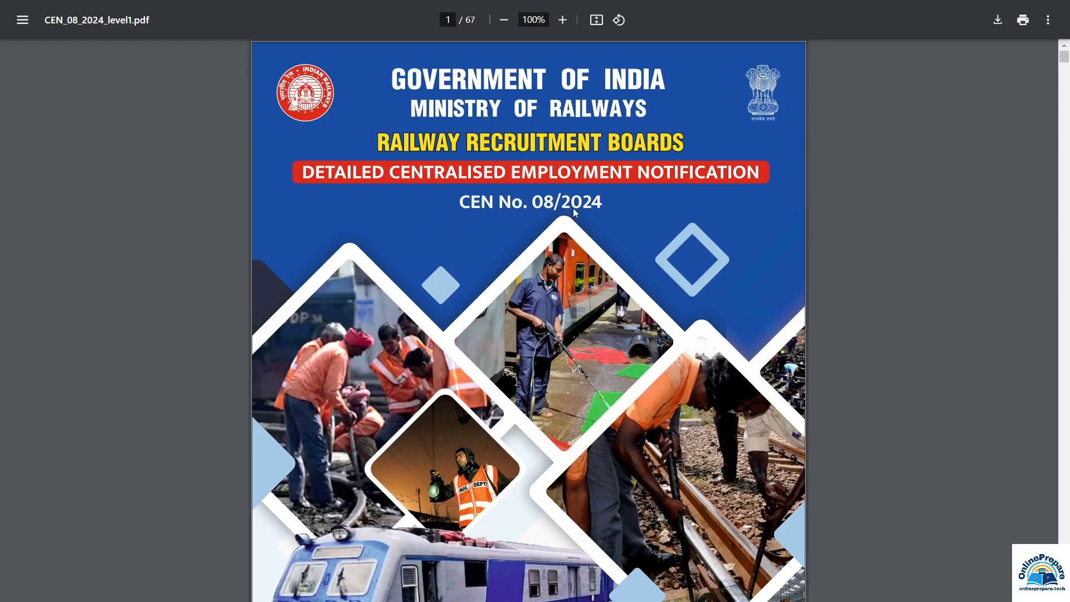
scroll(590, 211, "down", 10)
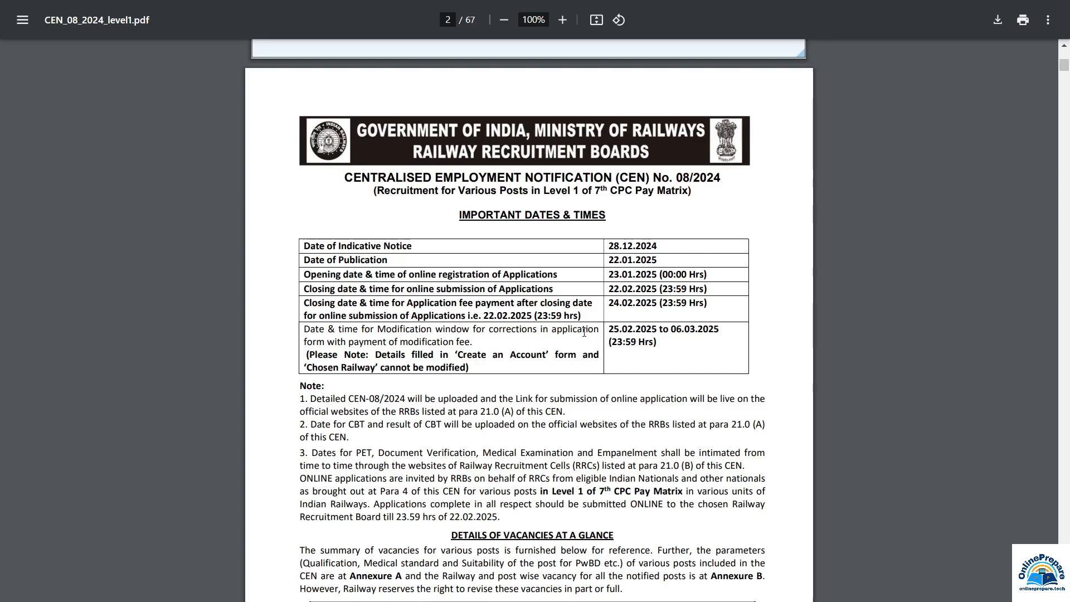
scroll(584, 332, "down", 5)
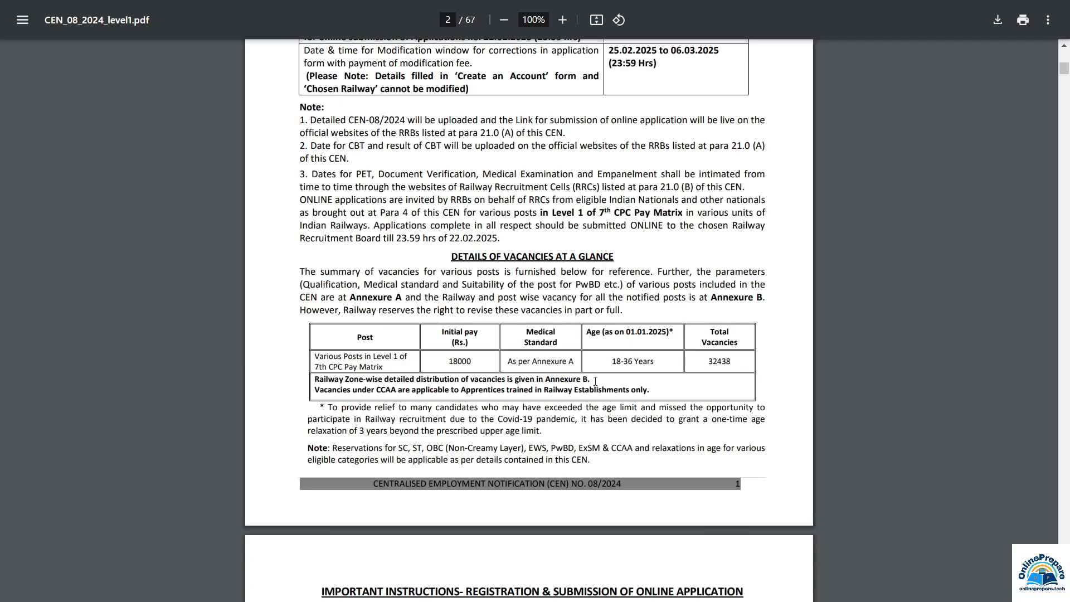
scroll(596, 381, "down", 3)
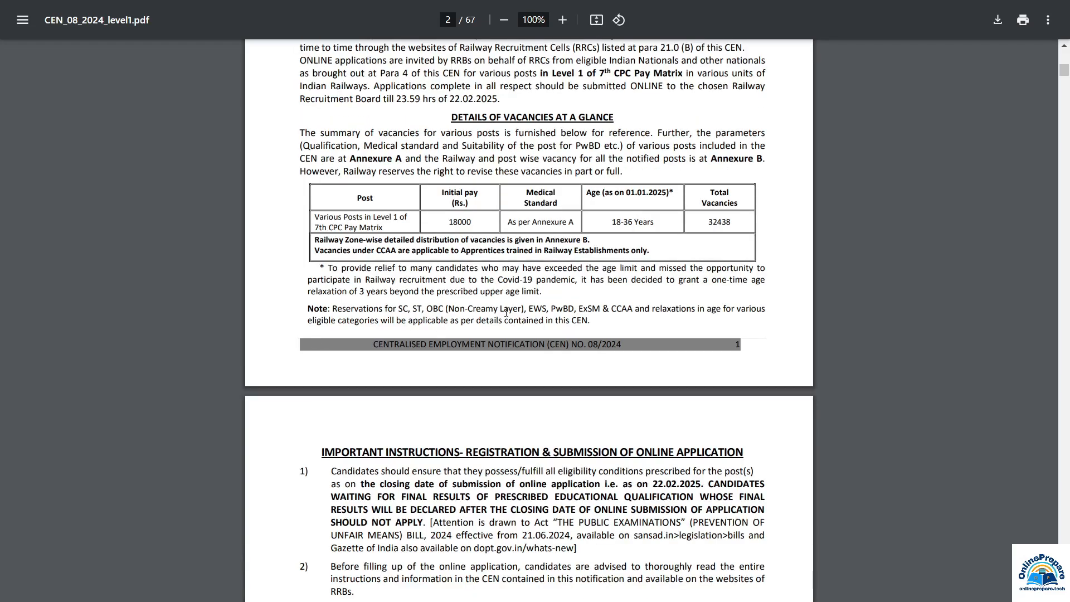
Scroll past the age rules and certificate formats to Annexure A's post parameters table on page 50
scroll(666, 385, "down", 5)
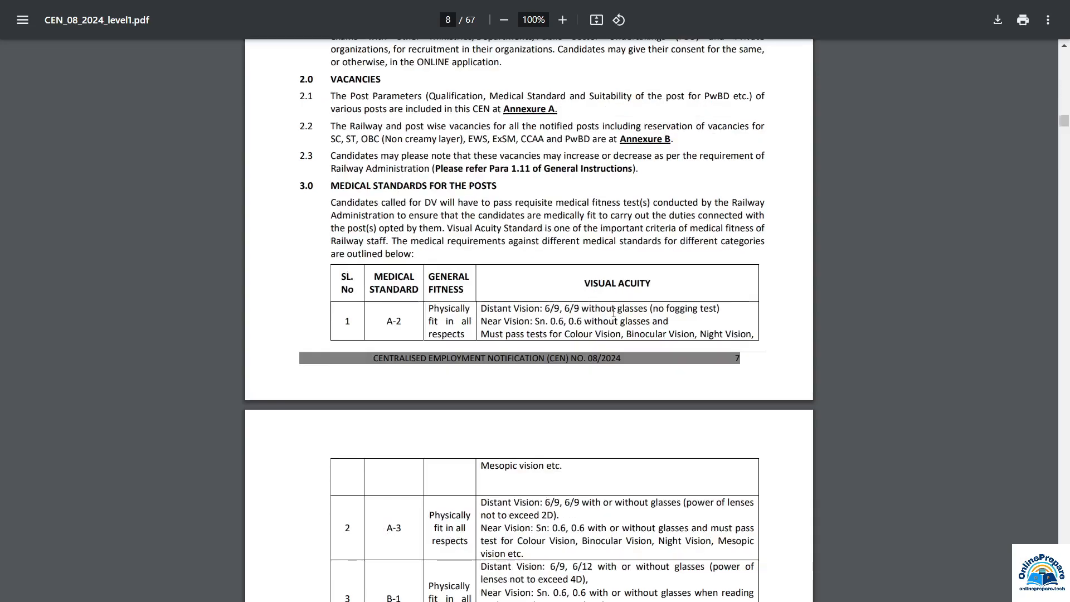
scroll(669, 405, "down", 1)
scroll(668, 404, "down", 20)
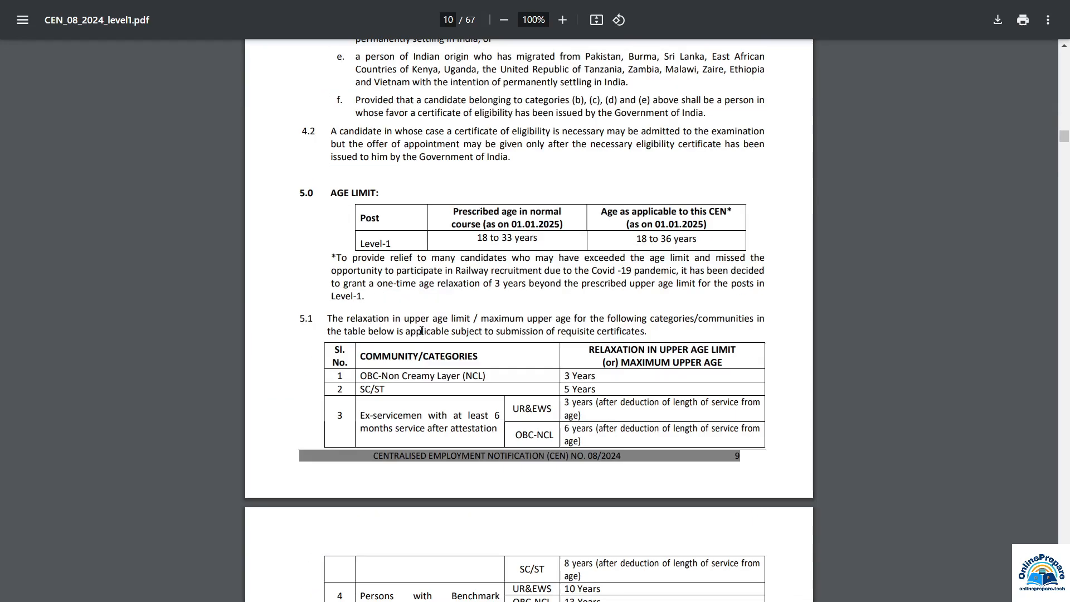
scroll(580, 384, "down", 7)
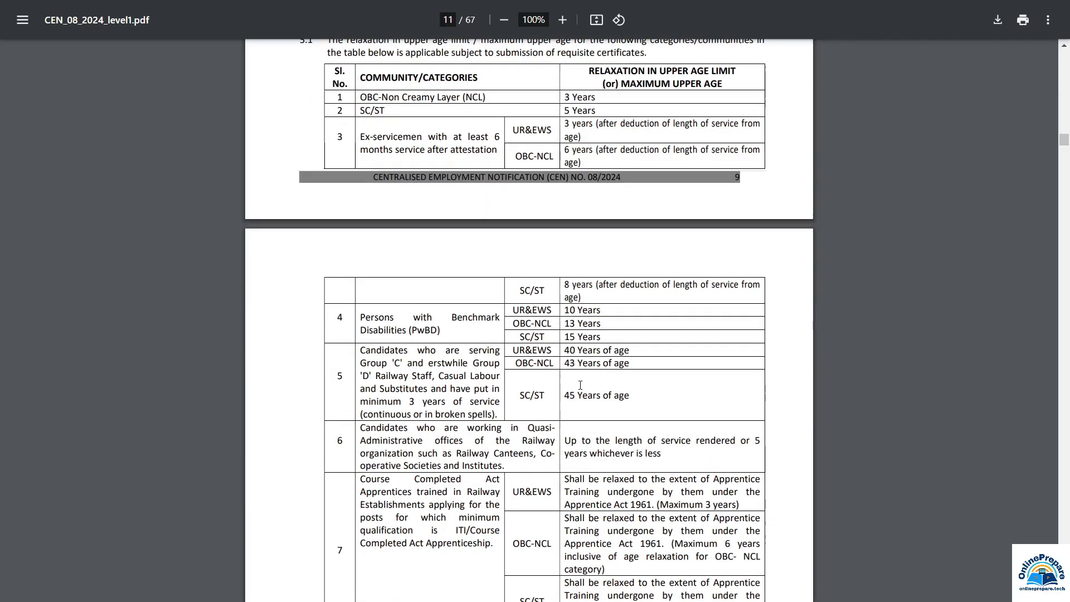
scroll(581, 384, "down", 5)
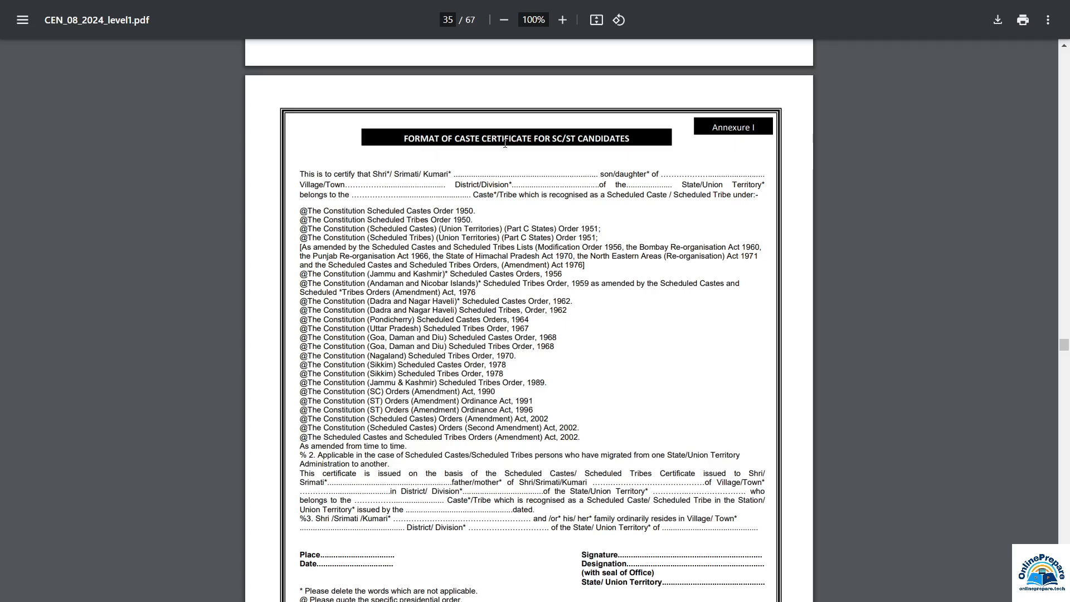
scroll(634, 329, "down", 5)
scroll(633, 330, "down", 10)
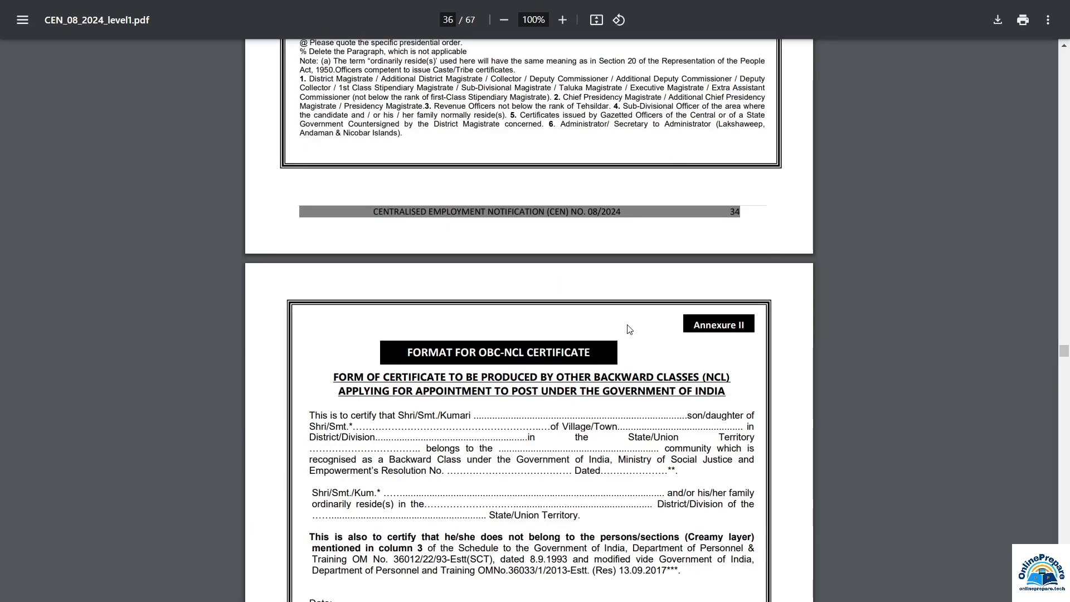
scroll(626, 333, "up", 2)
scroll(668, 464, "down", 13)
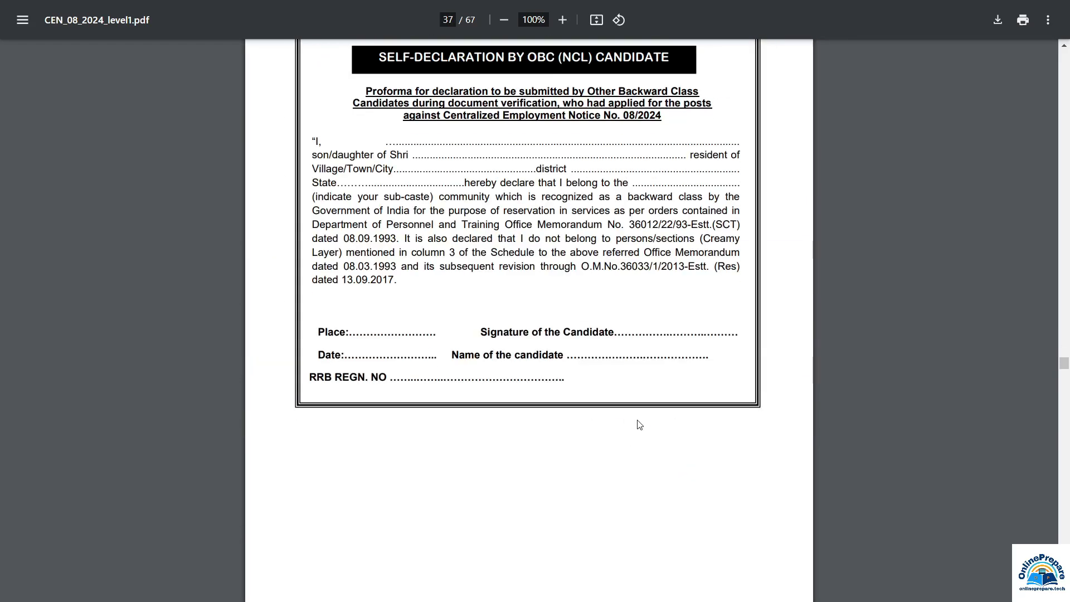
scroll(638, 423, "down", 10)
scroll(637, 424, "down", 5)
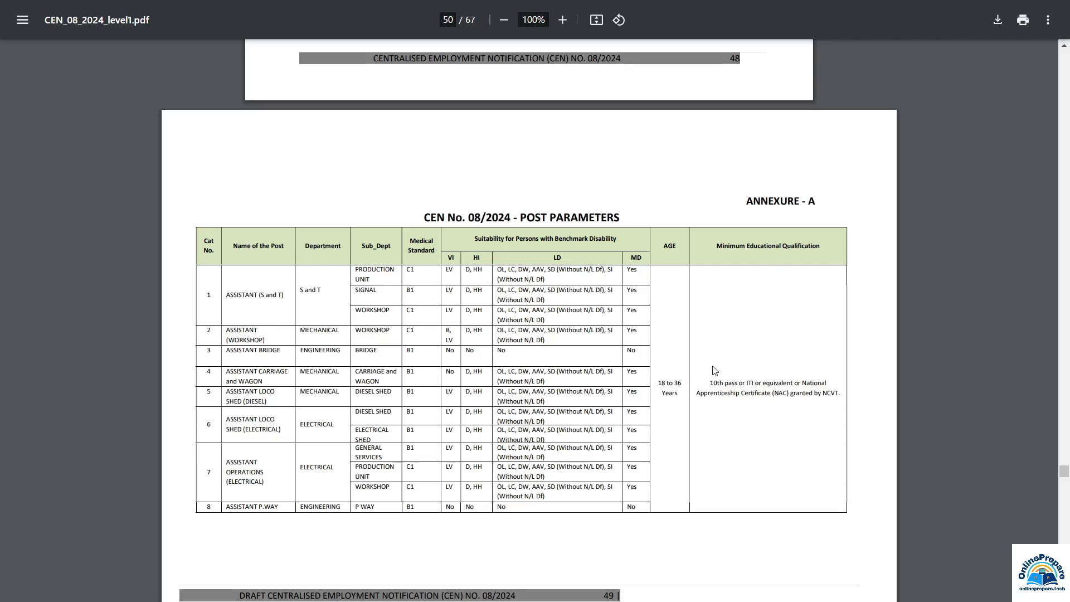
Review the Annexure B railway-wise vacancy tables from page 52 through to the last page, 67
scroll(771, 350, "up", 2, "ctrl")
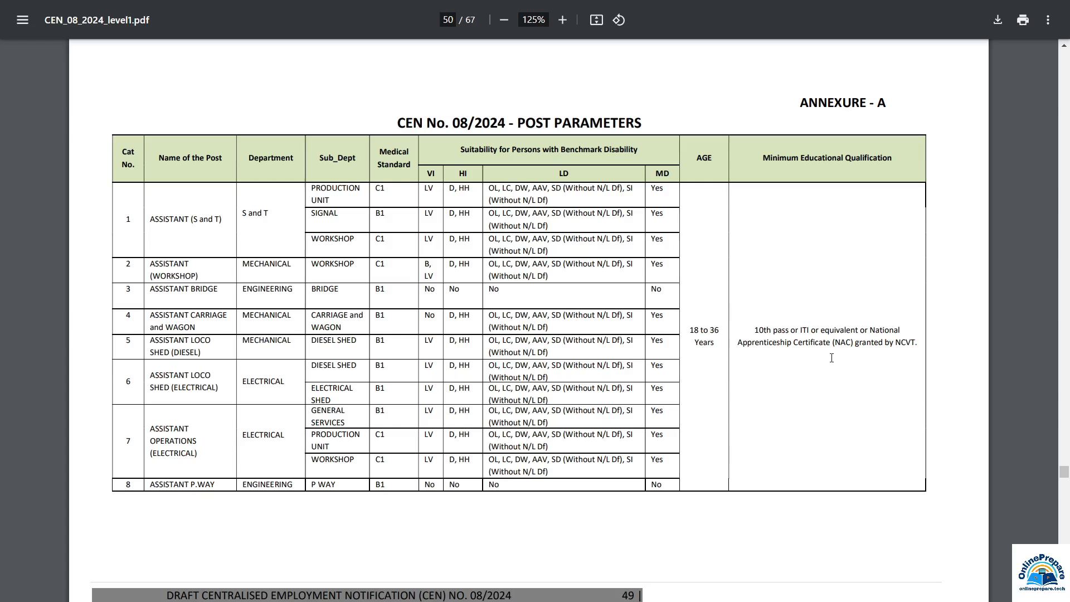
scroll(832, 358, "down", 20)
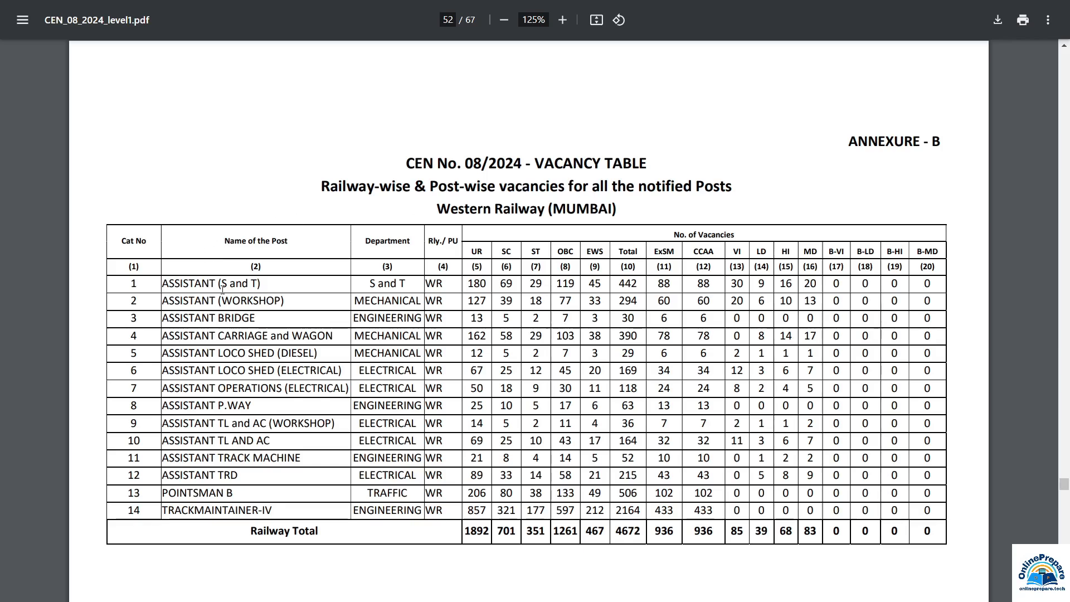
key("End")
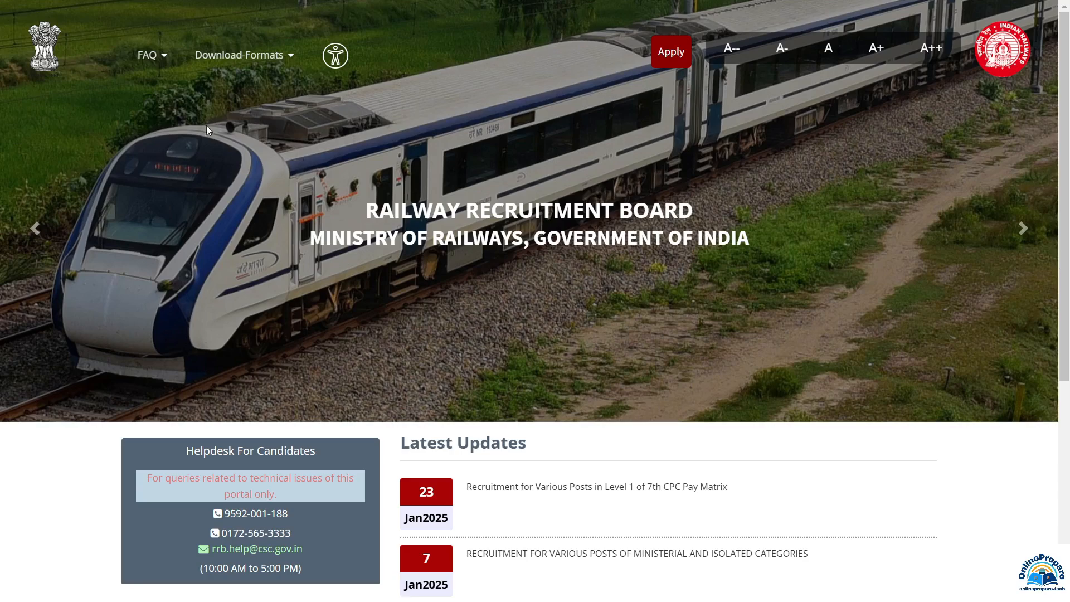
Browse the FAQ, Download-Formats and Apply menus, then choose Apply > Create An Account
left_click(162, 58)
mouse_move(265, 60)
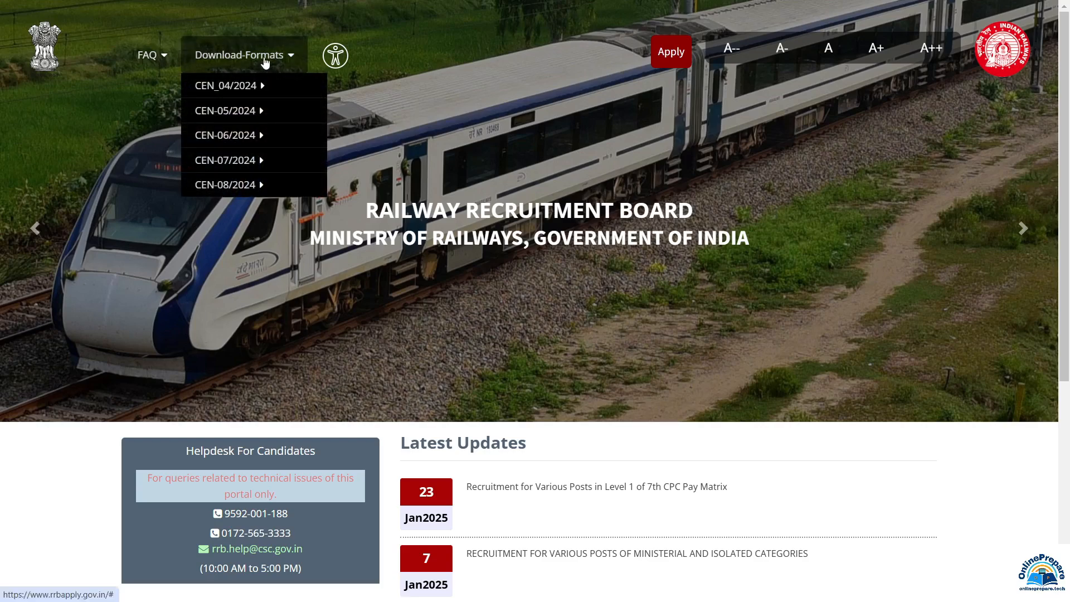
mouse_move(260, 181)
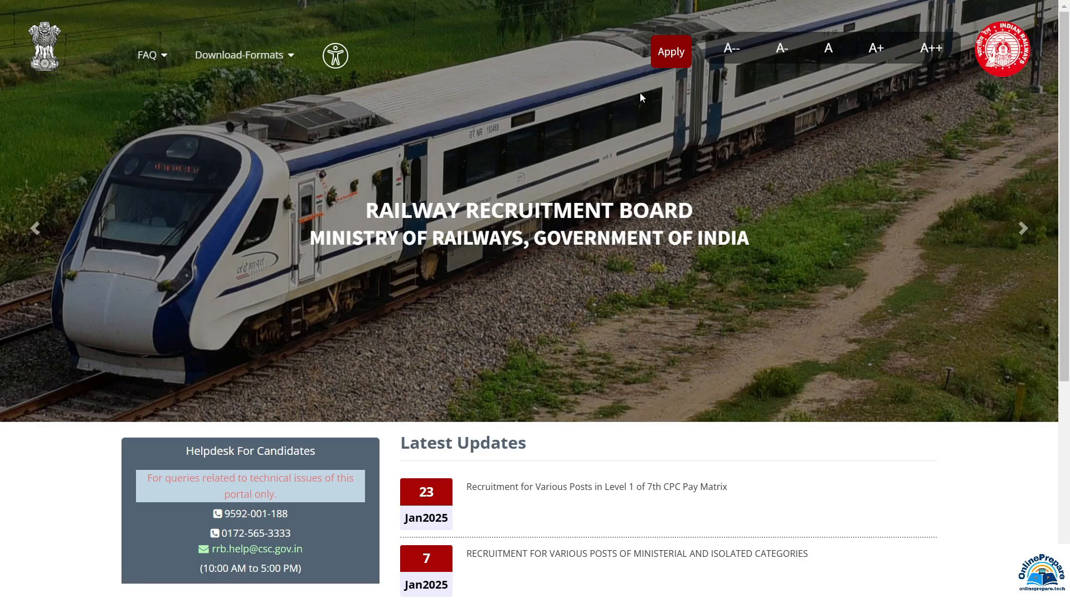
mouse_move(669, 53)
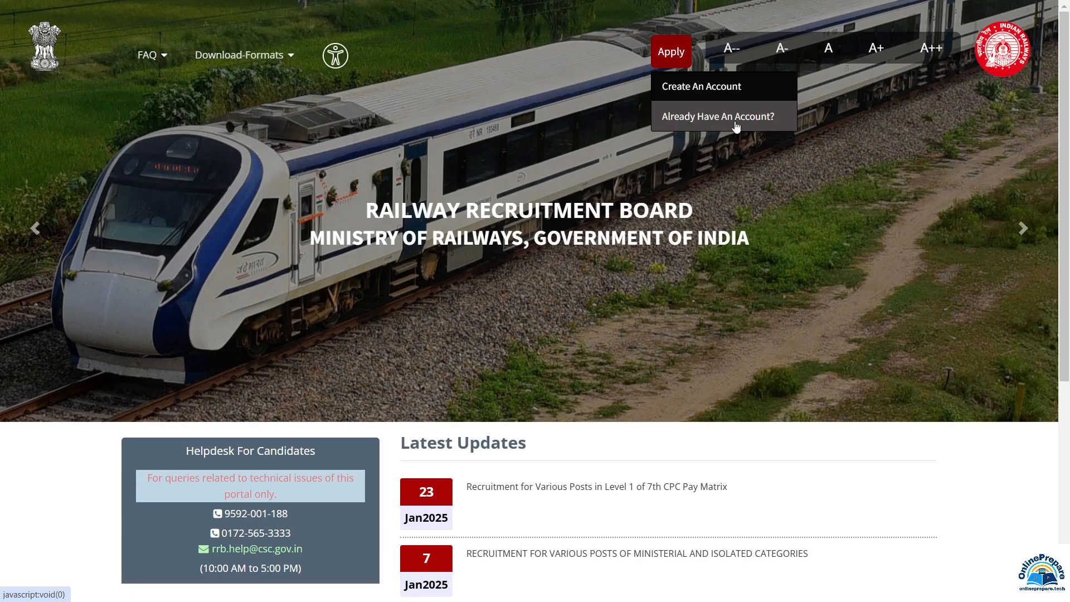
left_click(691, 97)
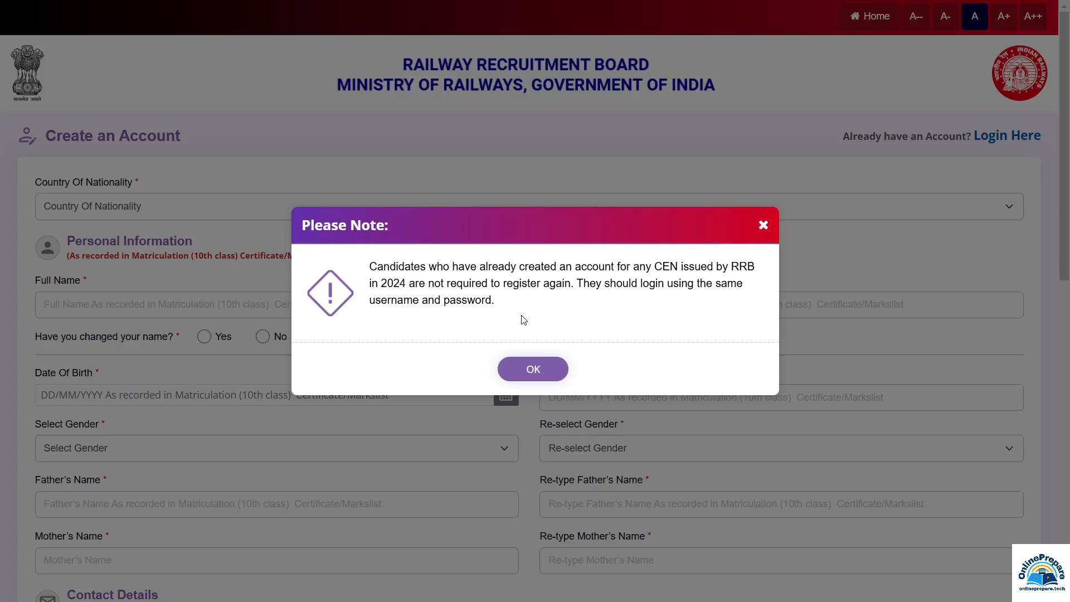
Dismiss the notice, set nationality to India, and enter the candidate's full name in both name fields
left_click(536, 369)
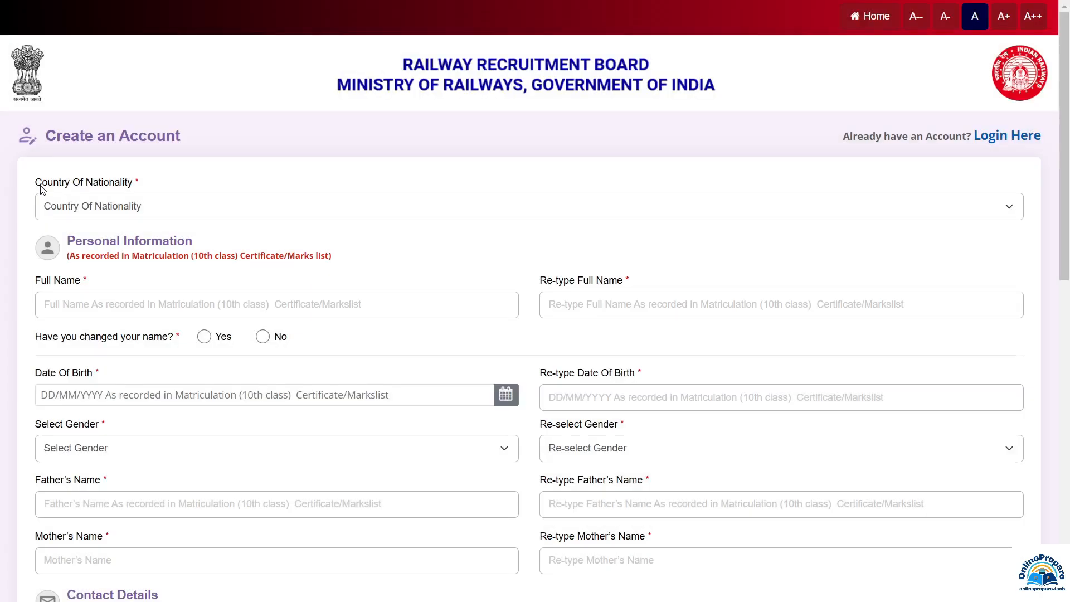
left_click(151, 214)
left_click(62, 252)
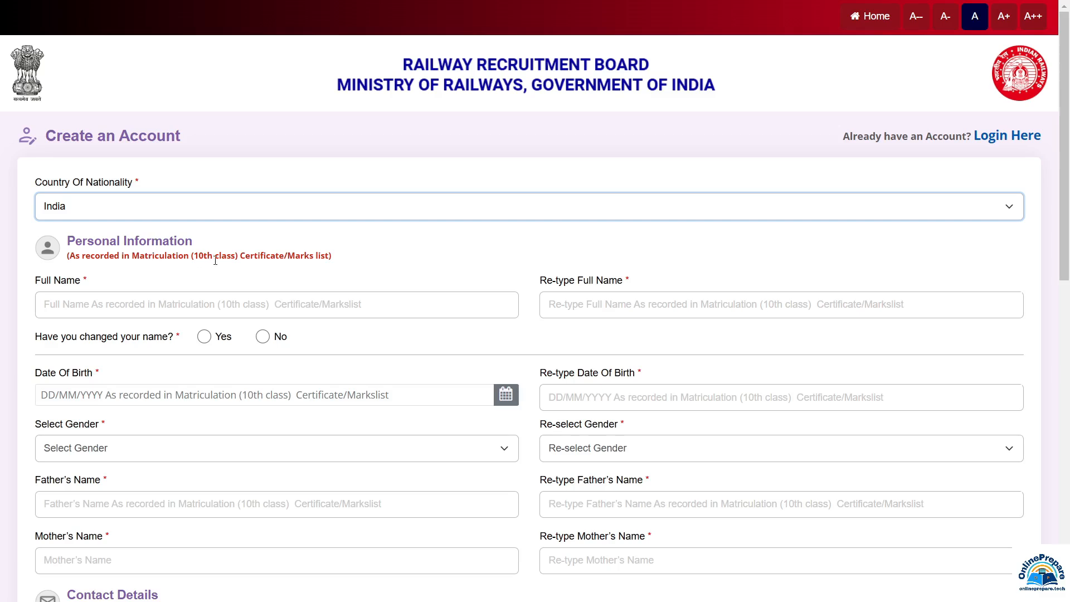
left_click(89, 312)
left_click(571, 305)
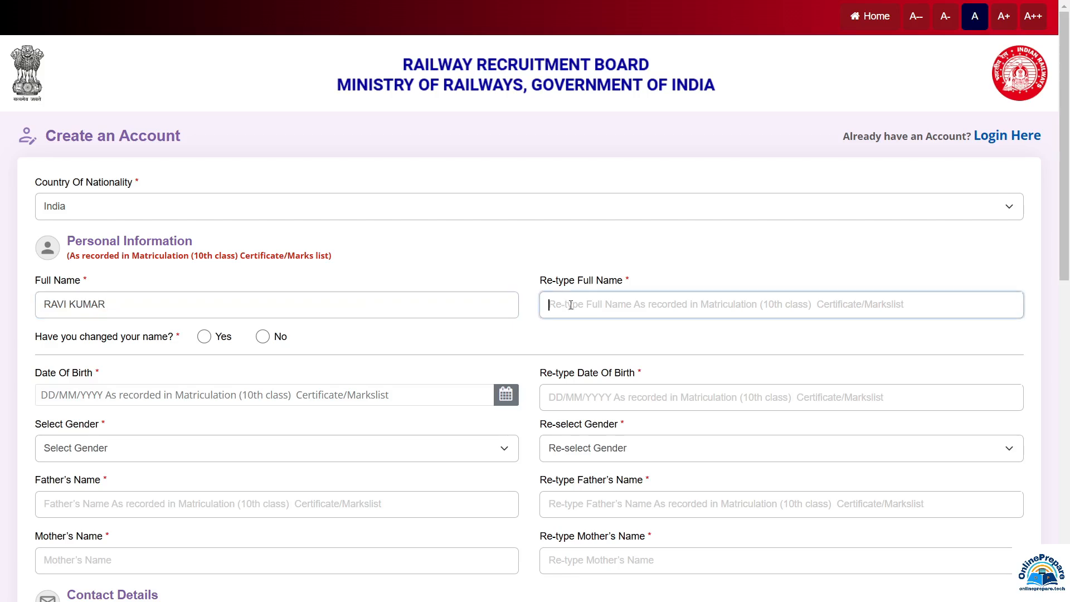
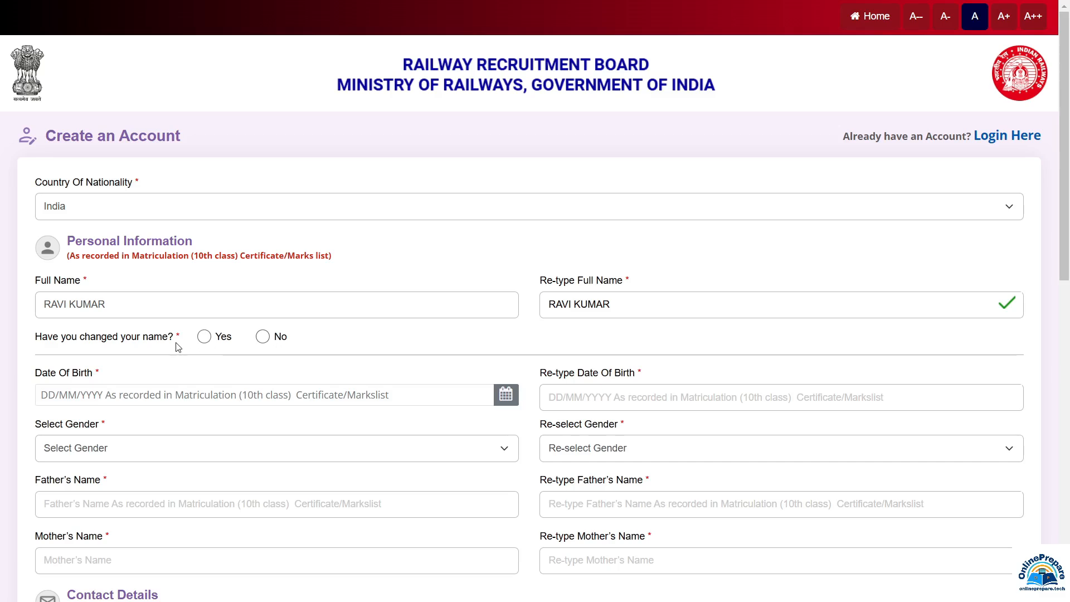
Answer Yes to the name-change question and accept its documentation notice
left_click(205, 337)
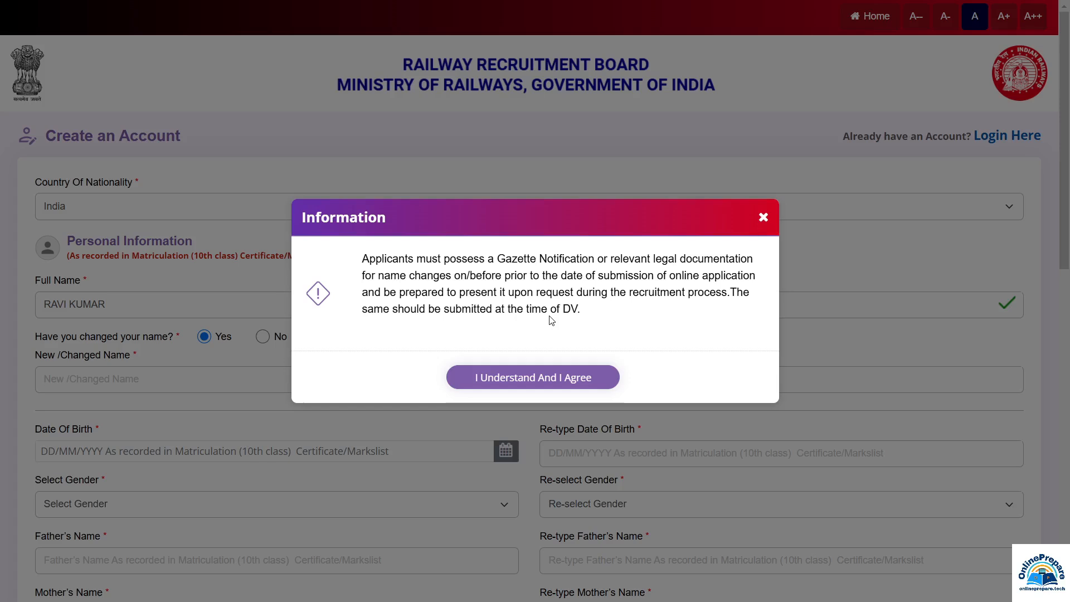
left_click(567, 385)
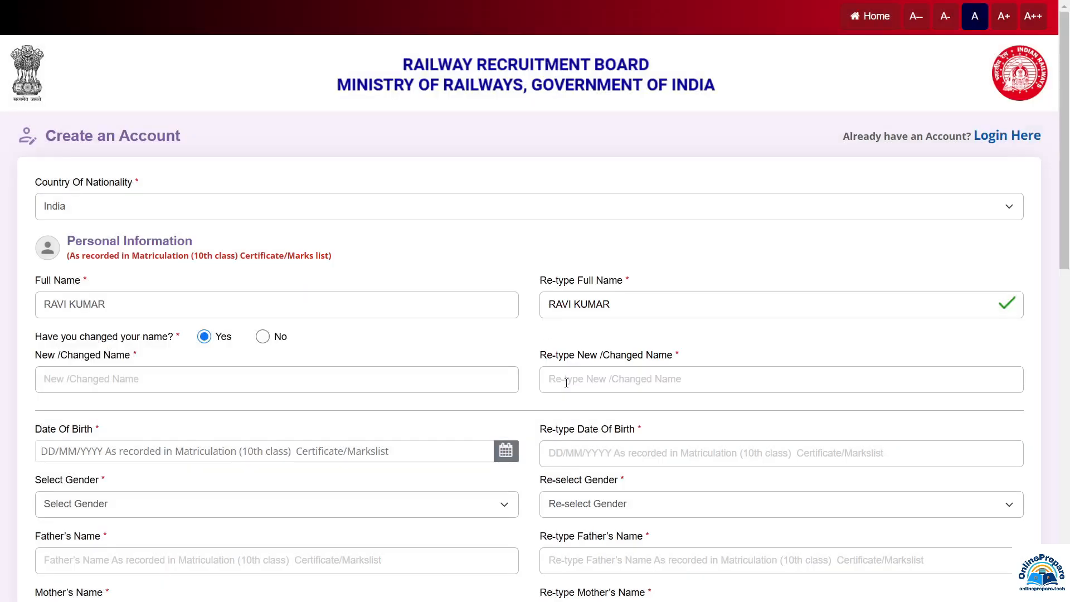
left_click(100, 387)
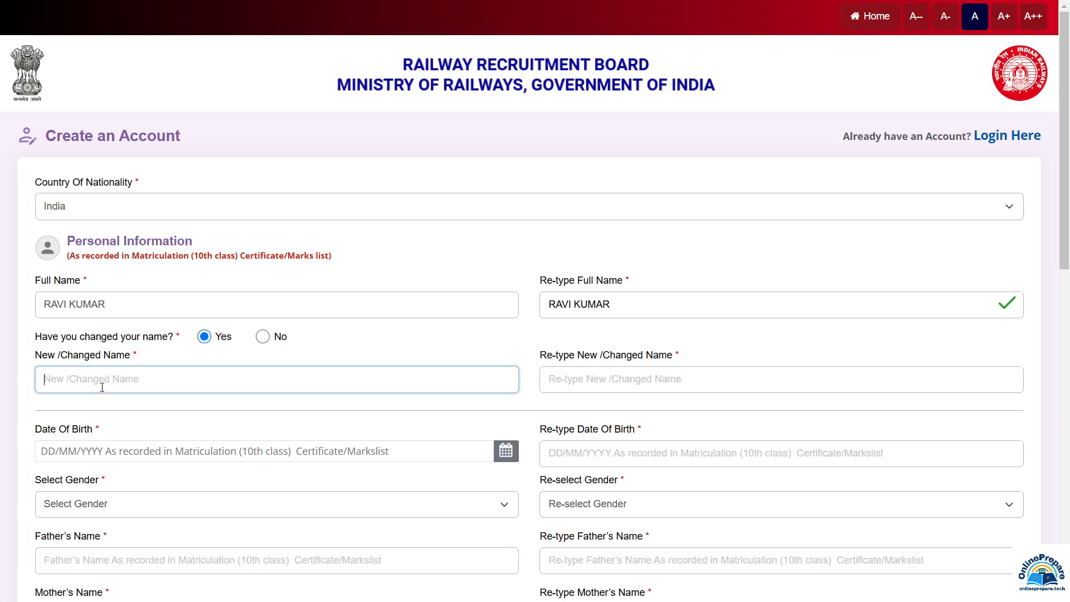
left_click(596, 385)
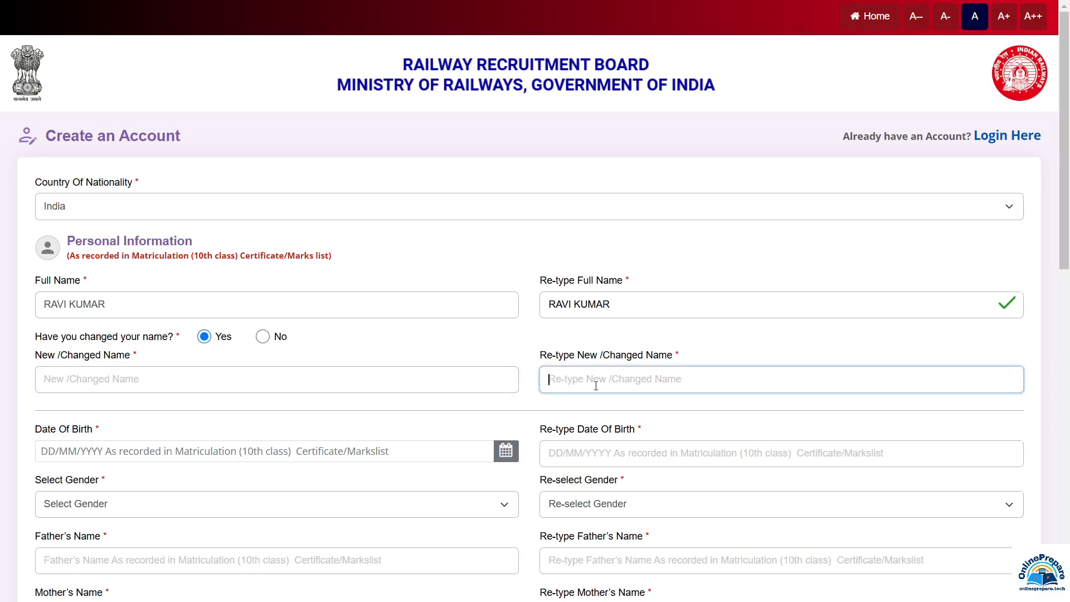
Answer No to the name change and enter date of birth 01/01/2001 in both date fields
left_click(263, 337)
scroll(264, 344, "down", 5)
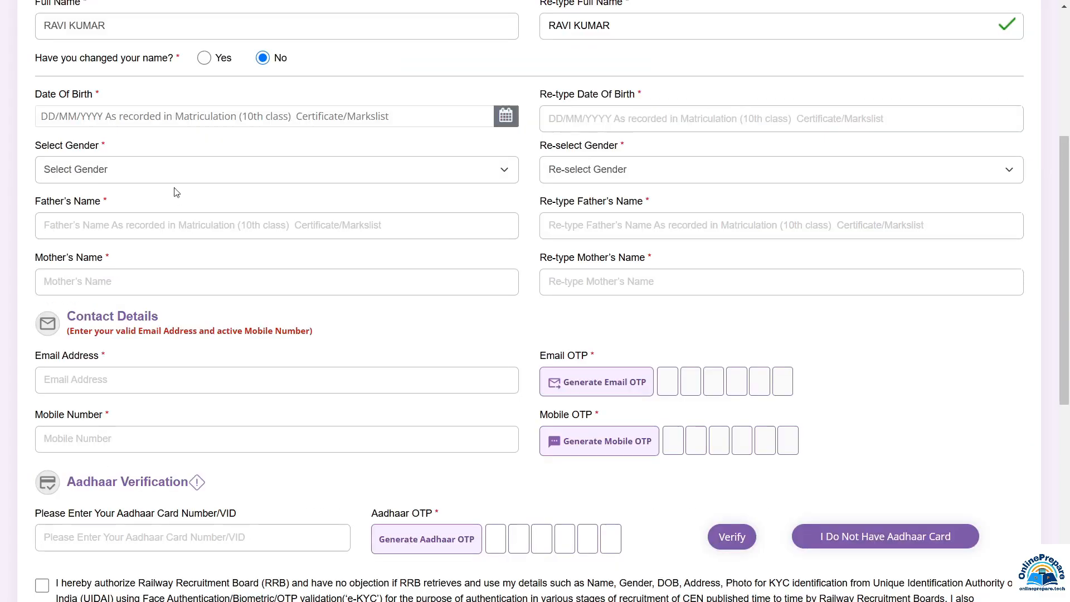
left_click(117, 118)
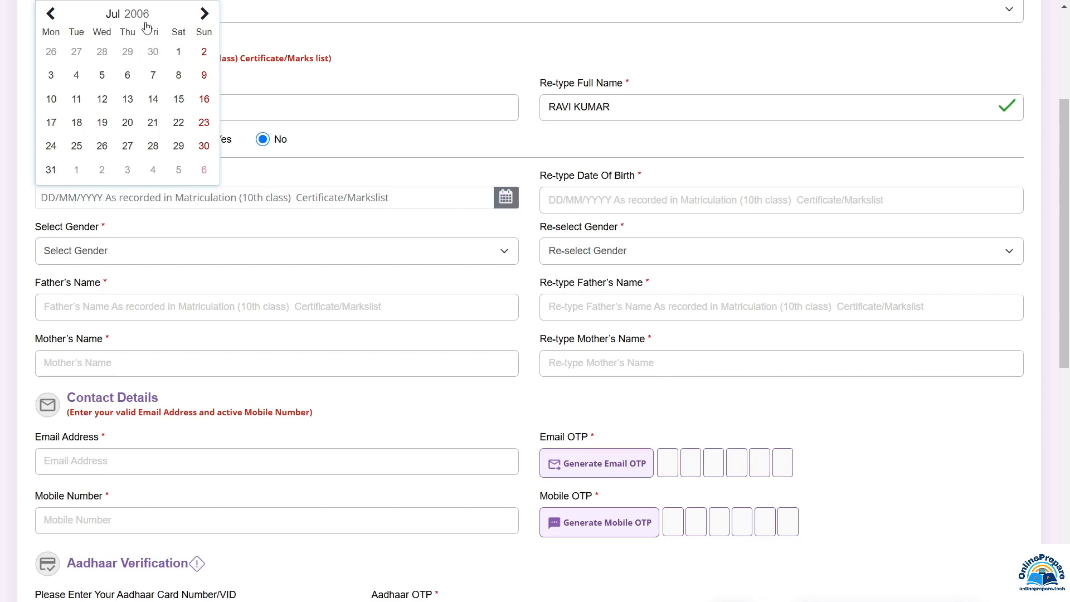
left_click(144, 22)
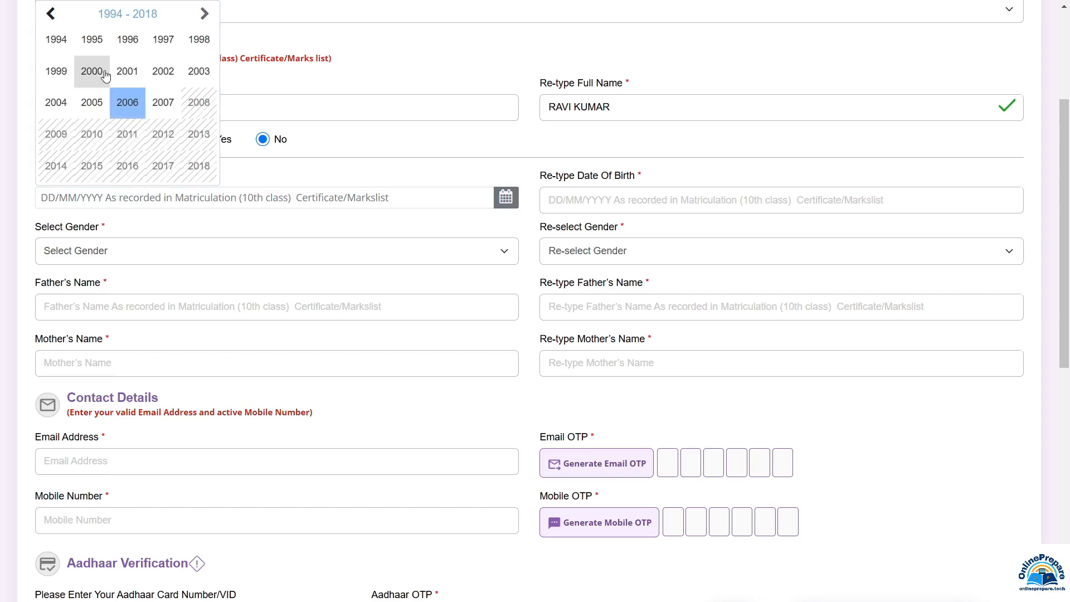
left_click(53, 16)
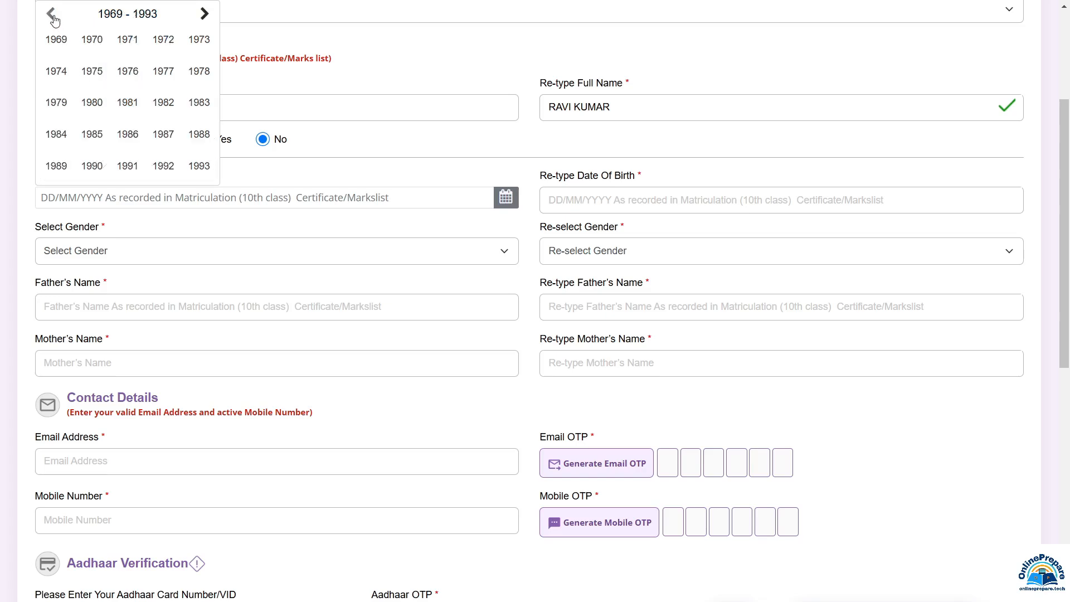
left_click(205, 13)
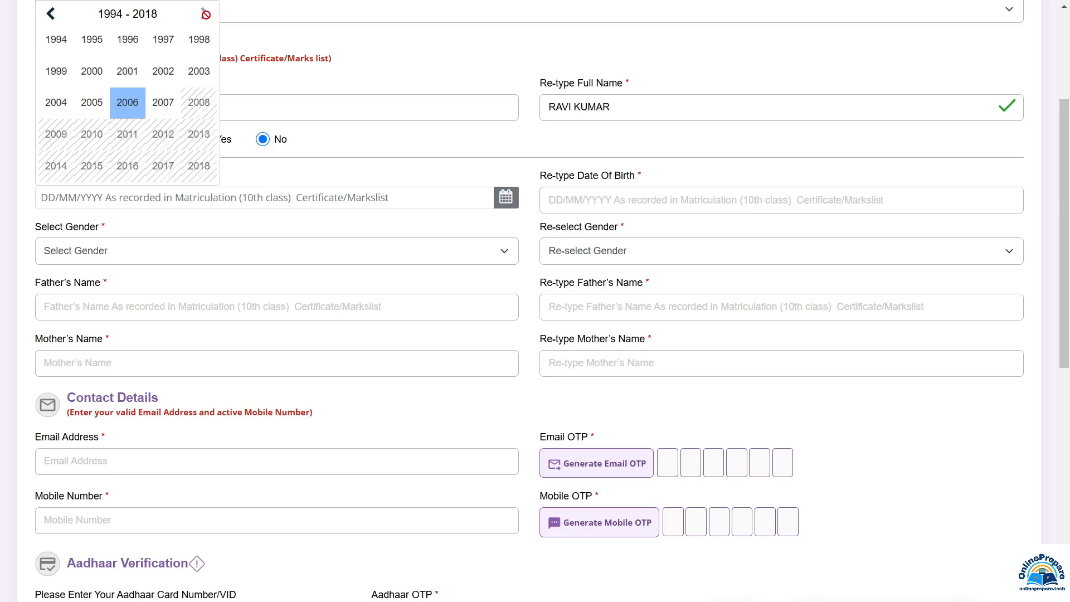
left_click(132, 78)
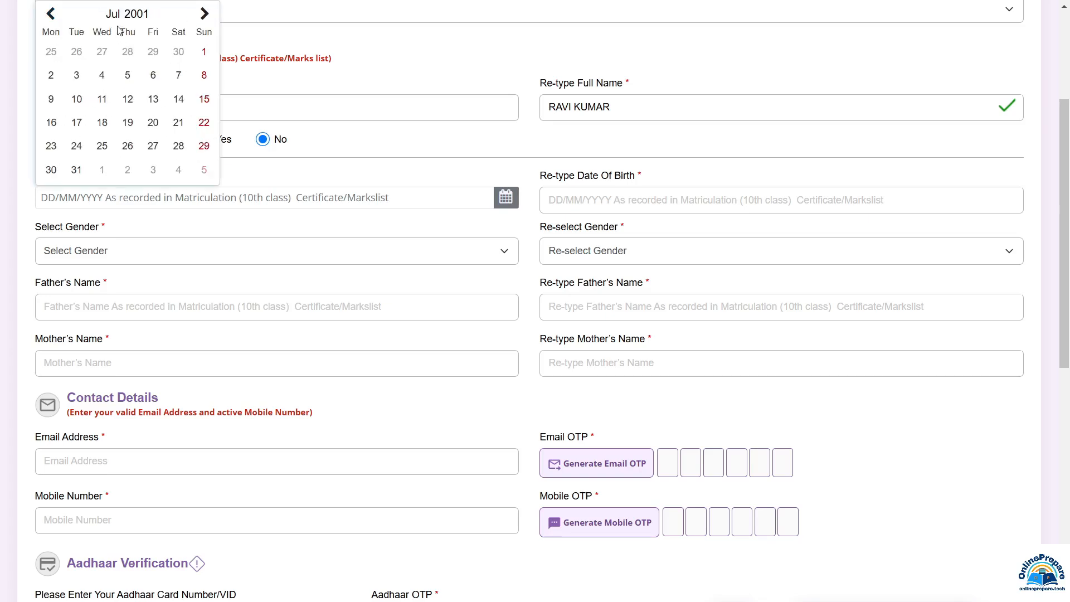
left_click(115, 17)
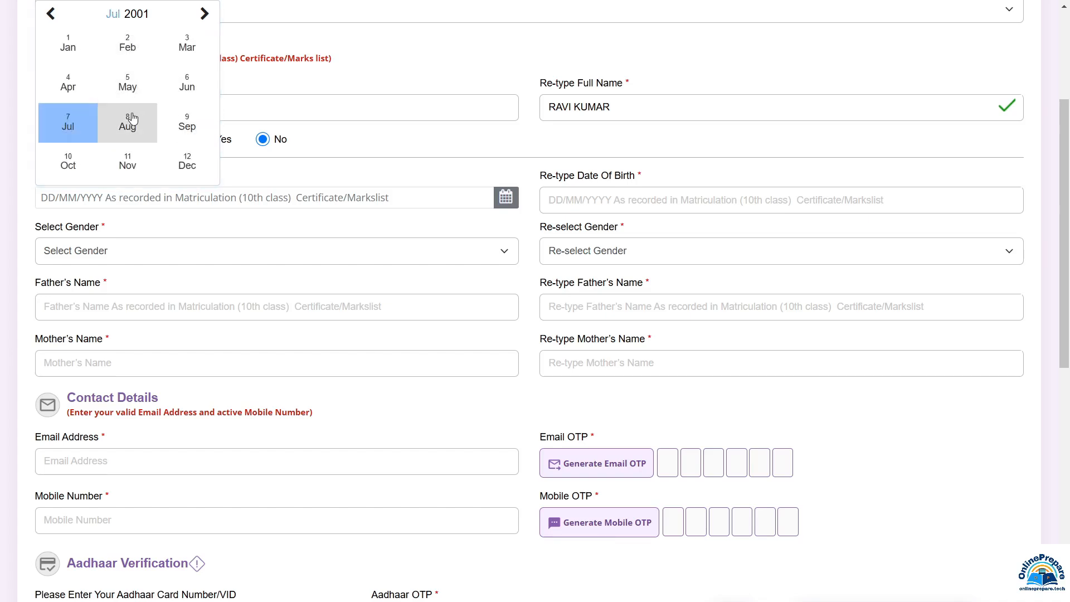
left_click(74, 46)
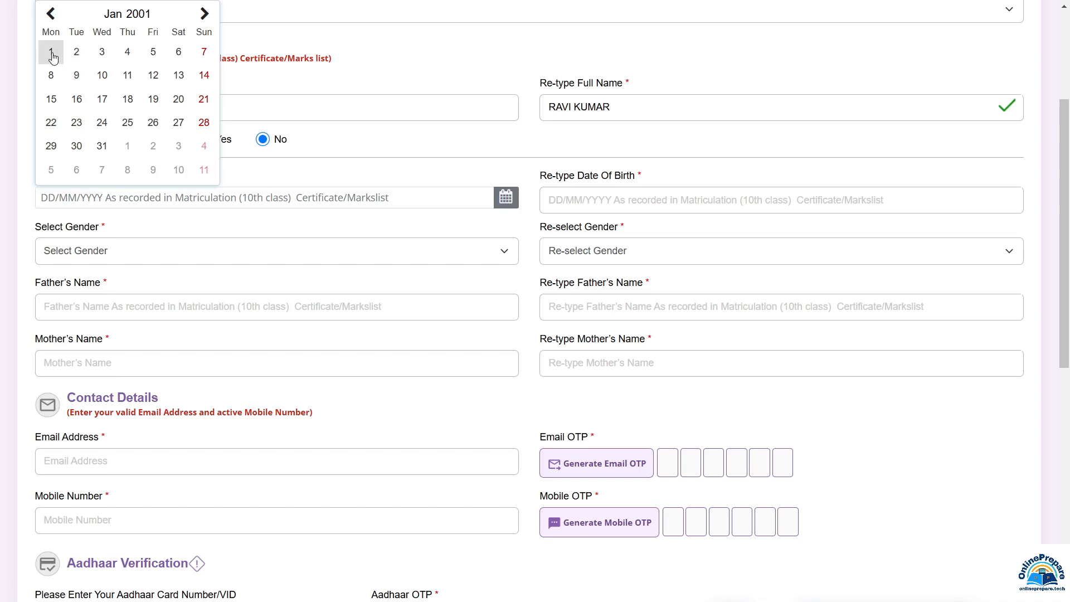
left_click(50, 52)
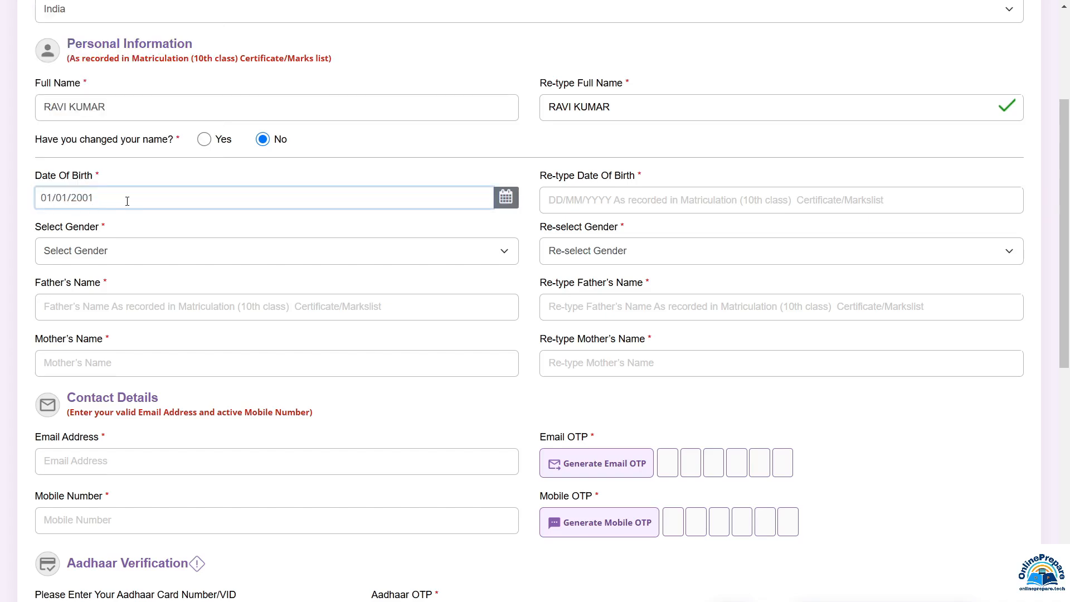
left_click(583, 203)
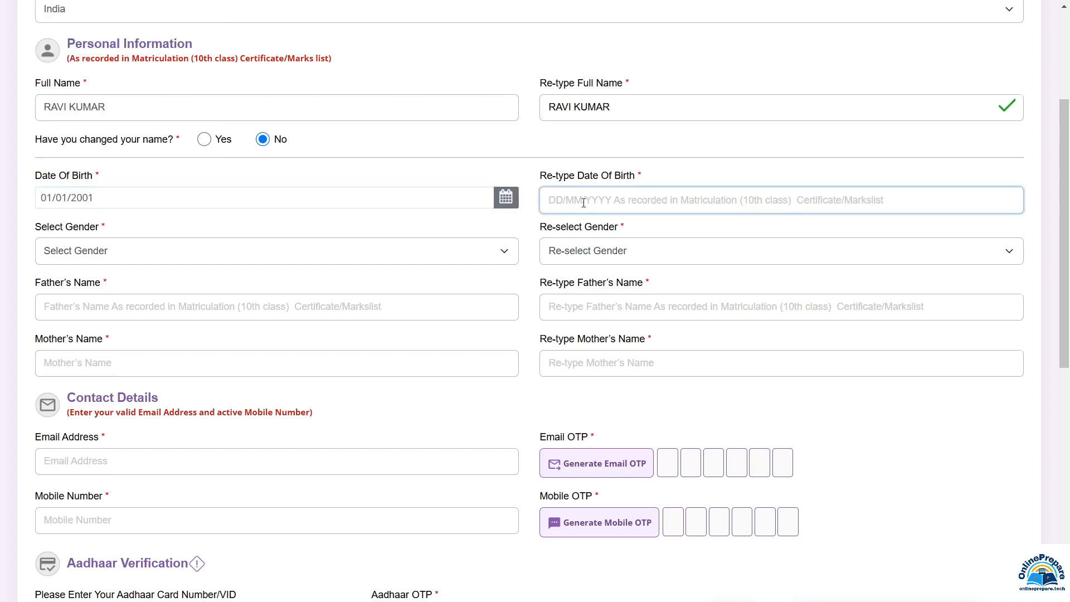
type("01/01/2001")
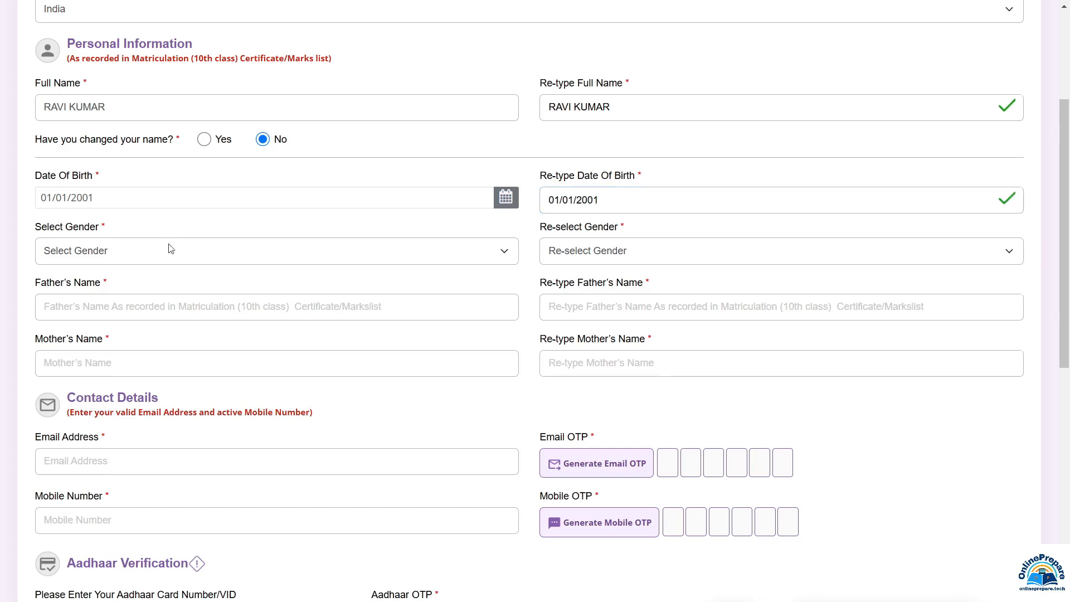
Choose Male in both gender fields and paste in the father's name
left_click(146, 255)
left_click(112, 291)
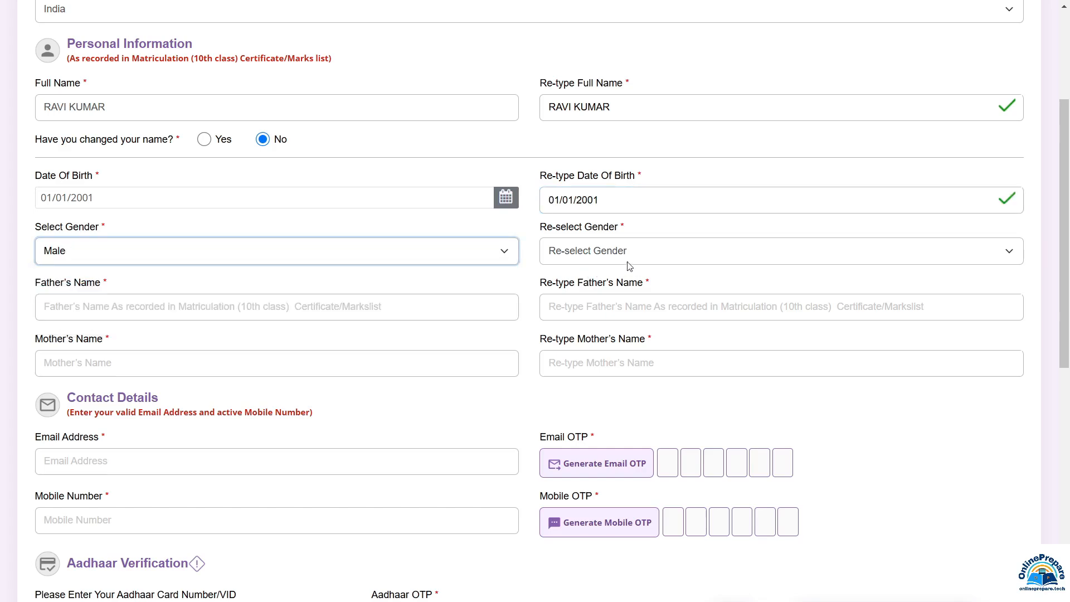
left_click(629, 253)
left_click(591, 290)
left_click(147, 310)
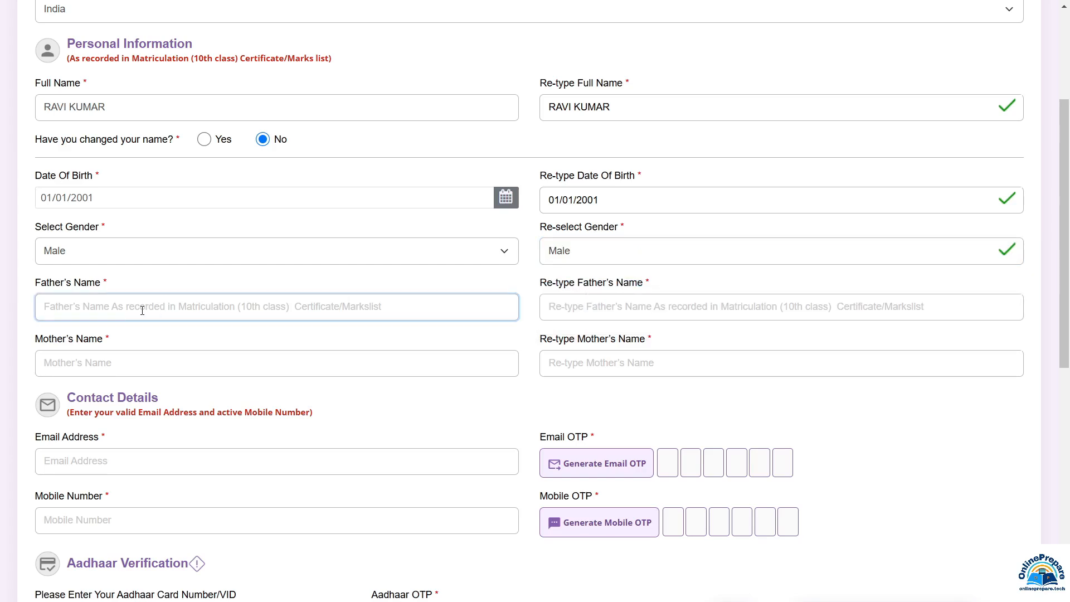
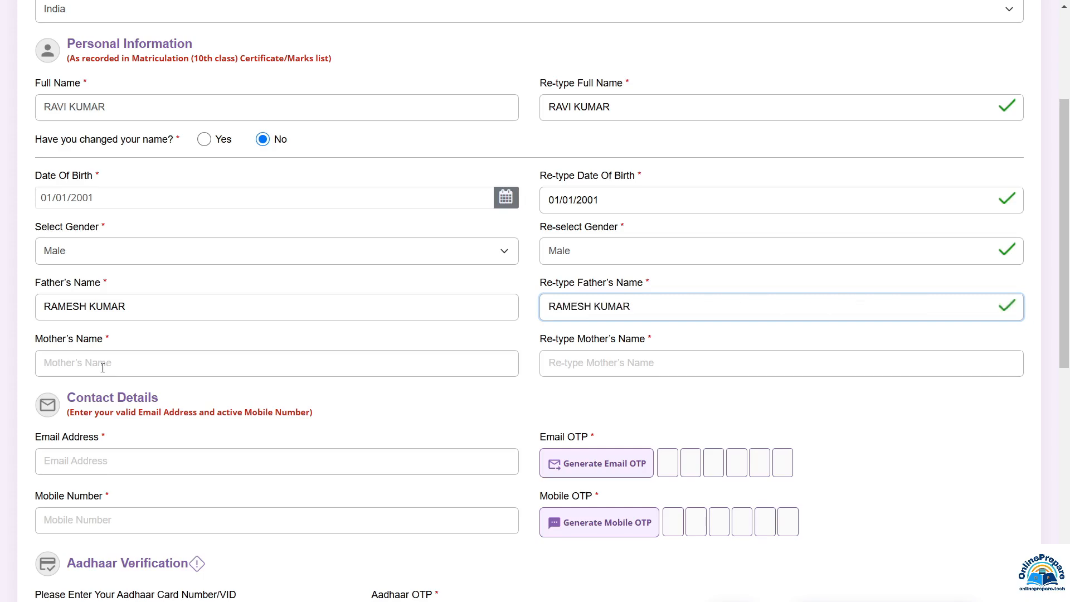
left_click(105, 371)
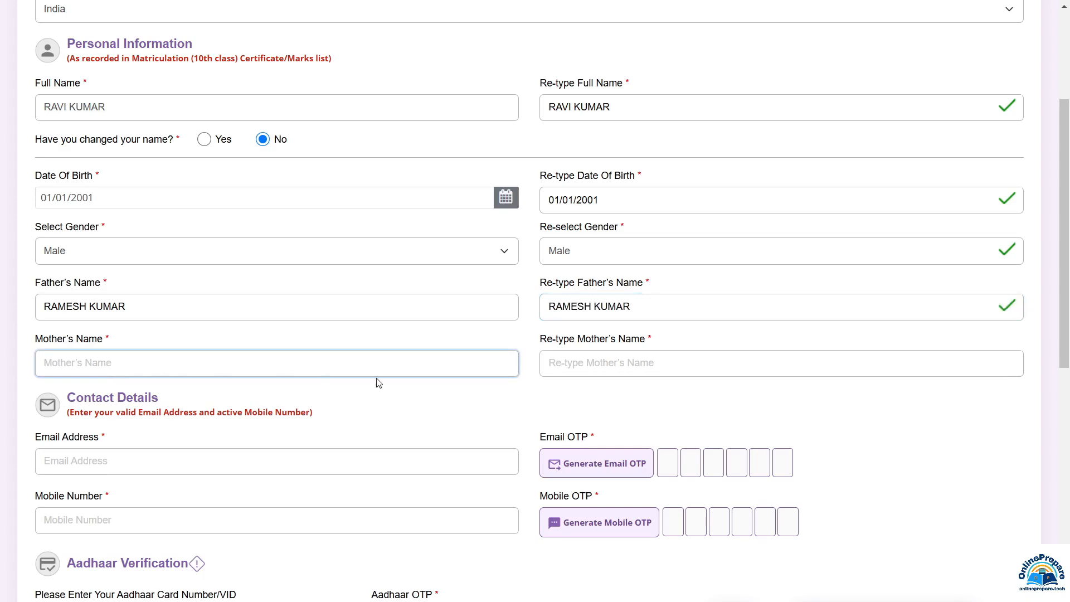
left_click(576, 368)
scroll(491, 390, "down", 6)
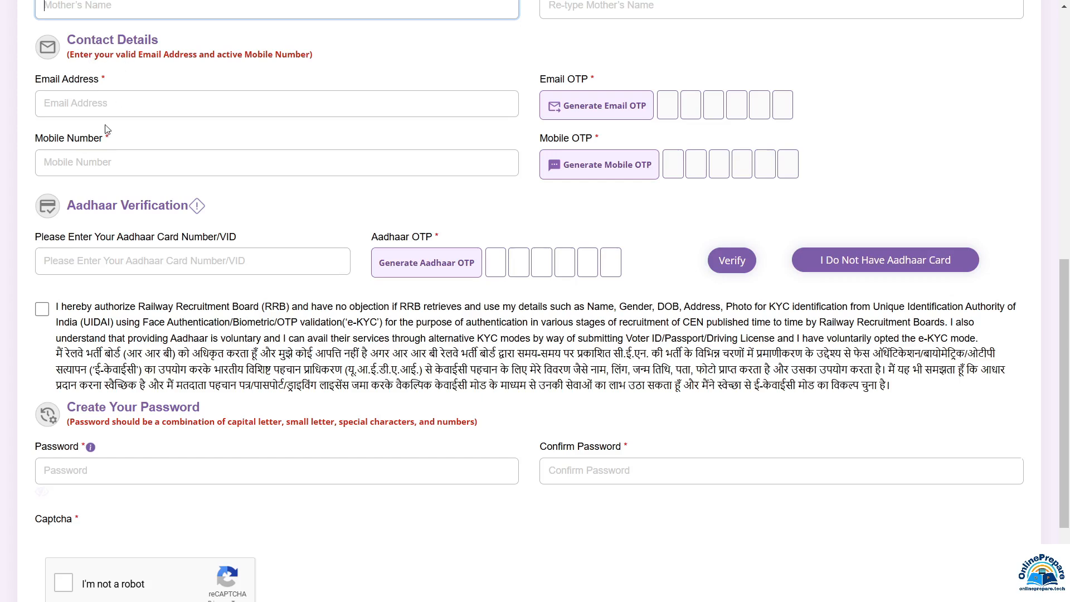
left_click(90, 112)
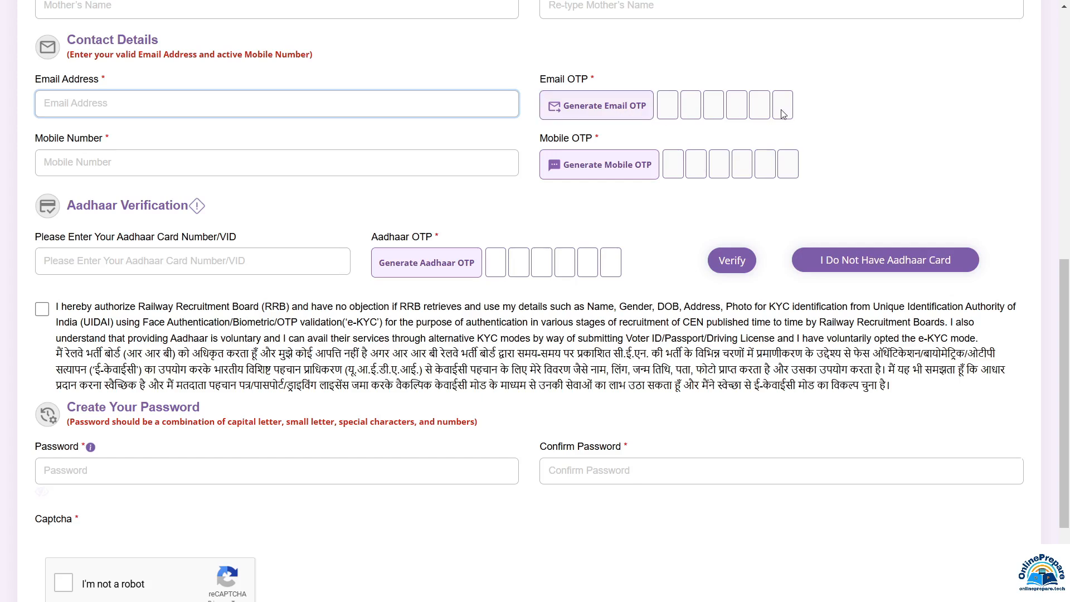
left_click(101, 165)
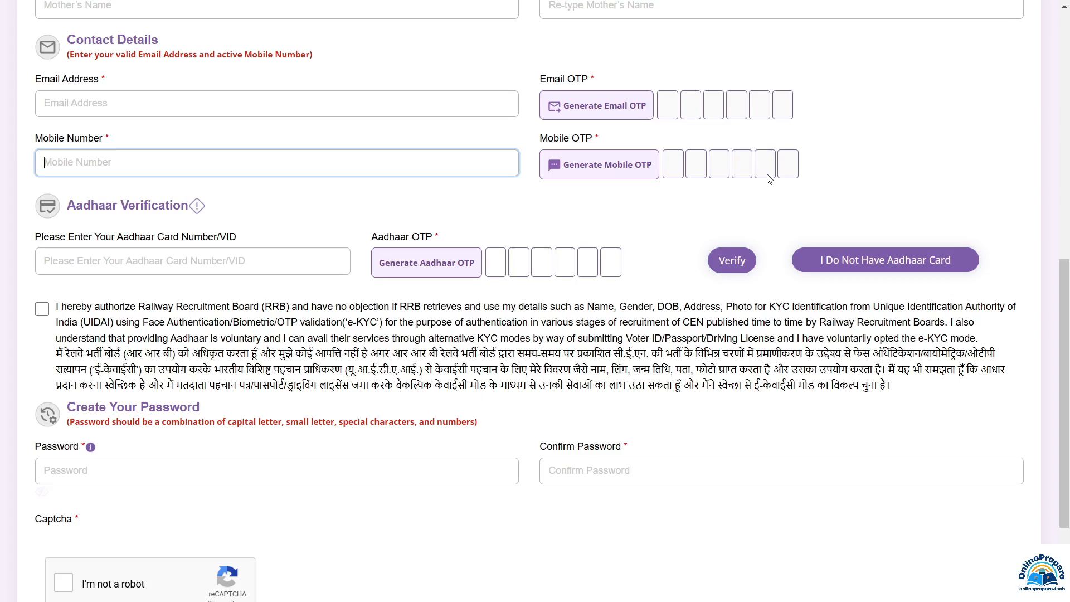
key("Tab")
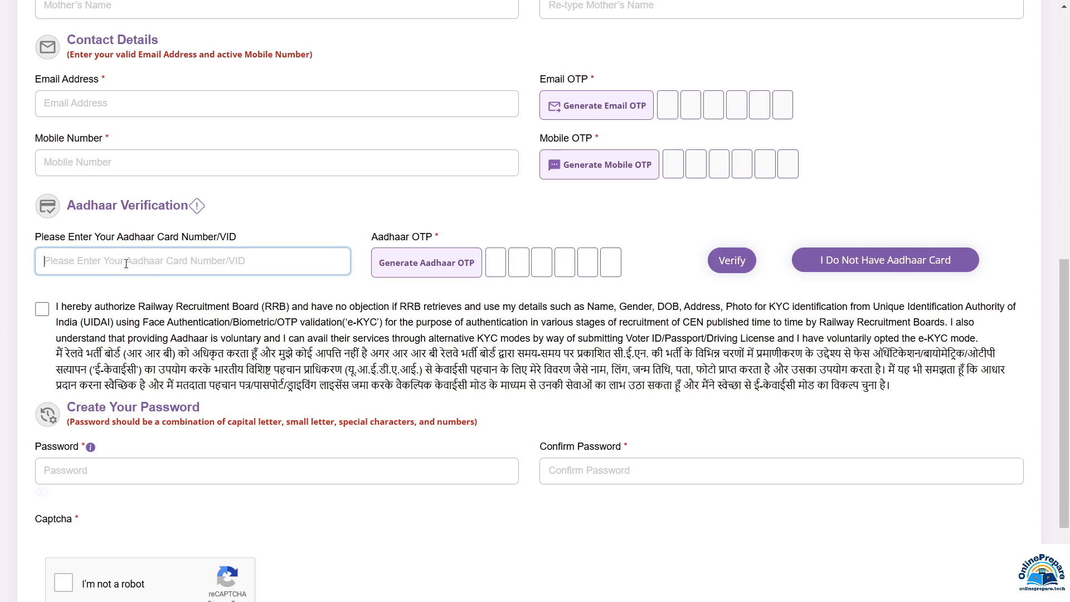
Give the Aadhaar e-KYC consent, check the no-Aadhaar option, and move to the password field
scroll(126, 264, "down", 3)
left_click(42, 170)
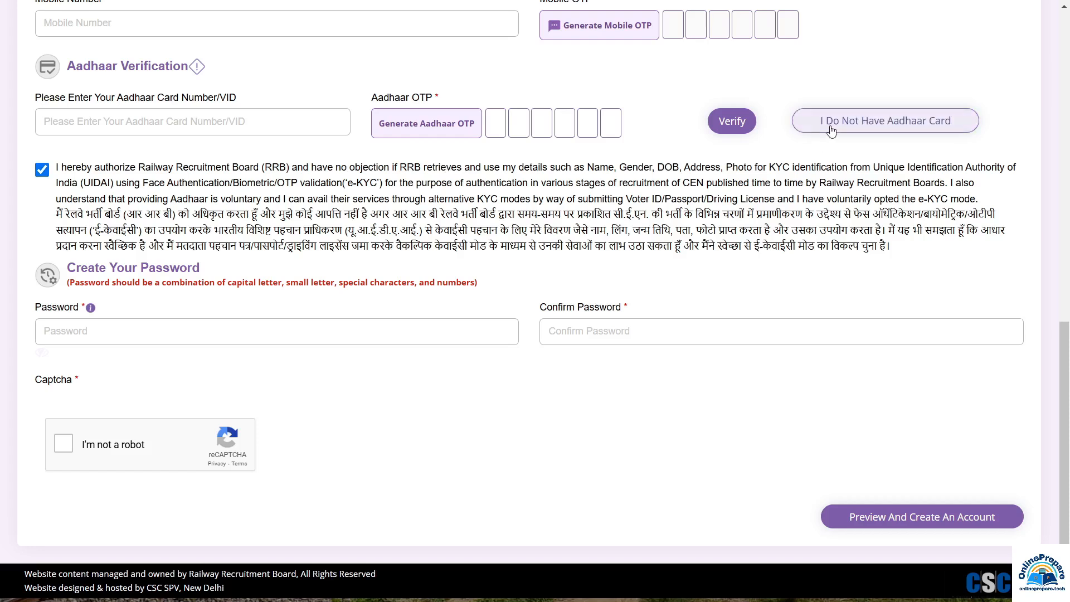
left_click(890, 128)
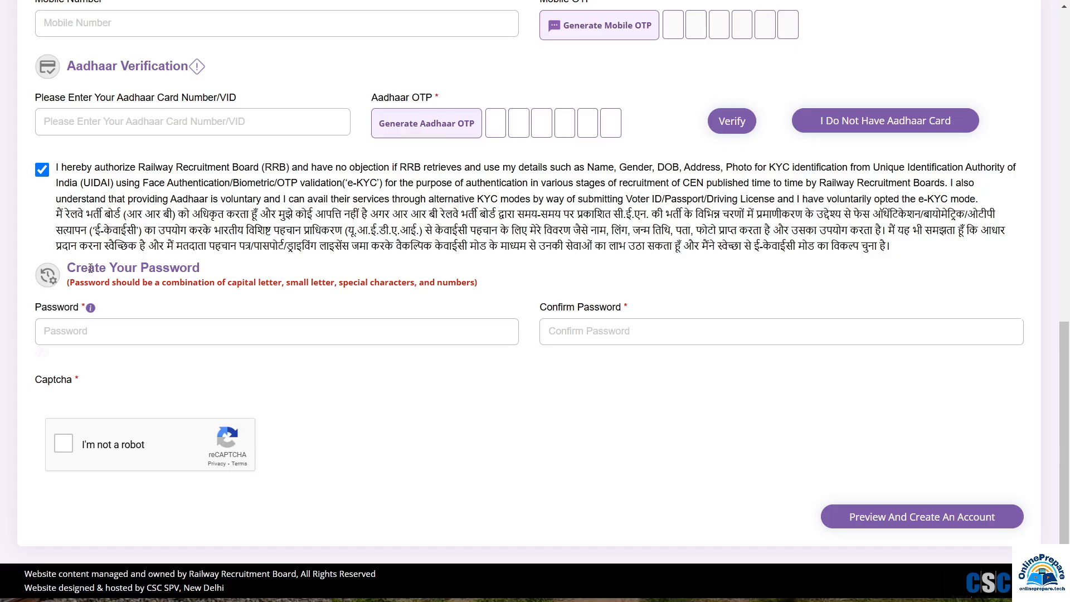
left_click(185, 301)
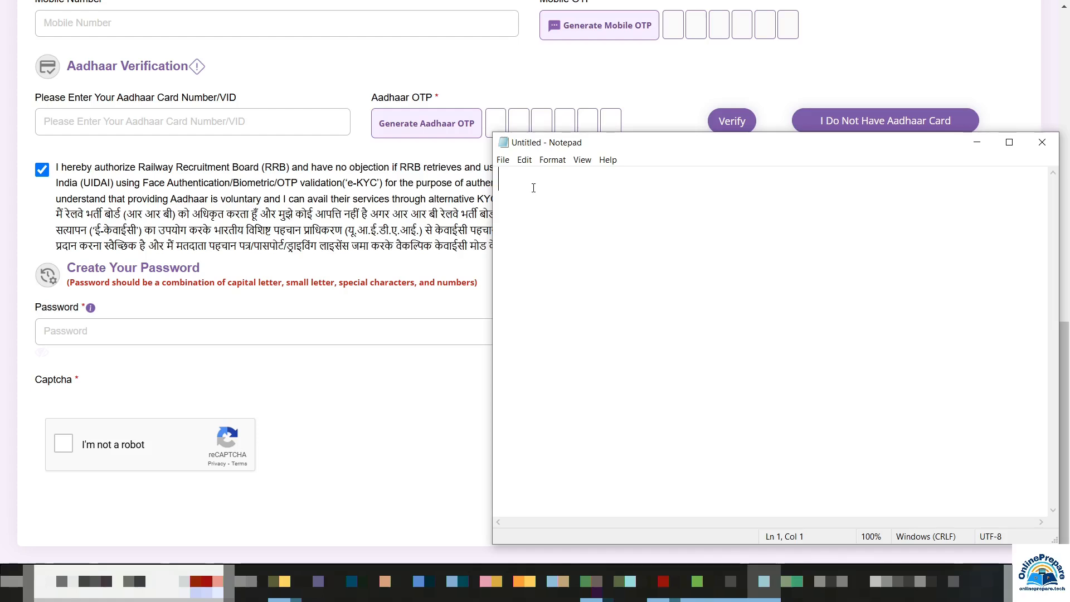
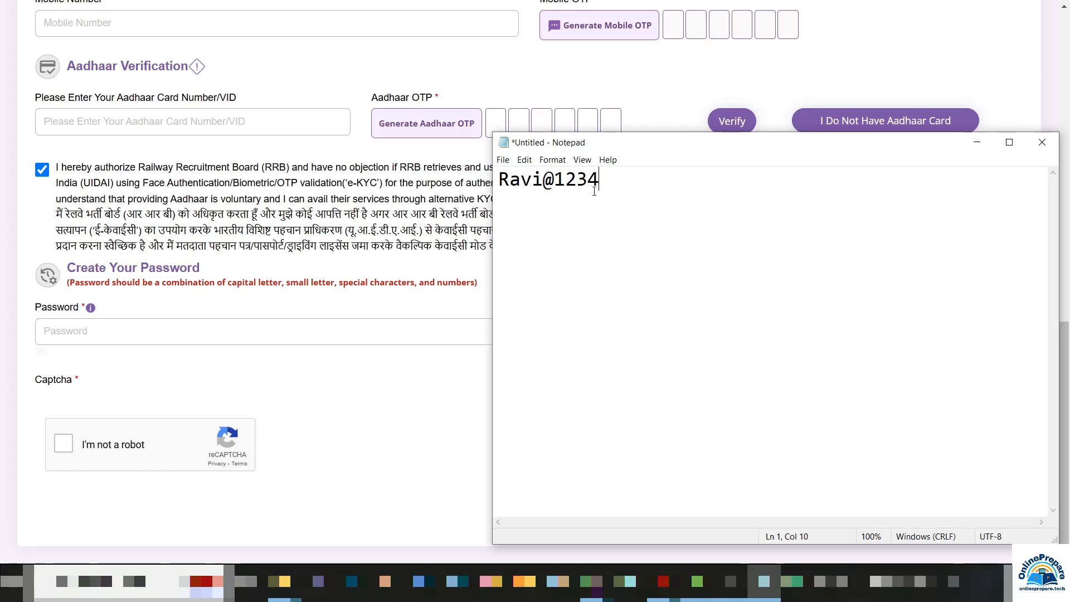
Paste the planned account password into Notepad and minimize Notepad
left_click(976, 143)
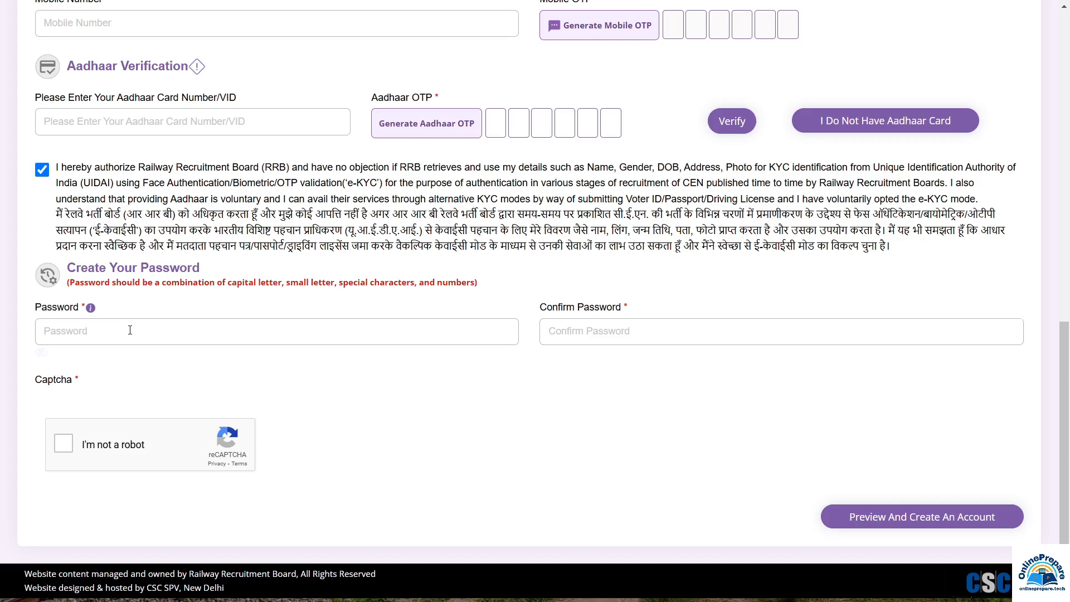
left_click(130, 330)
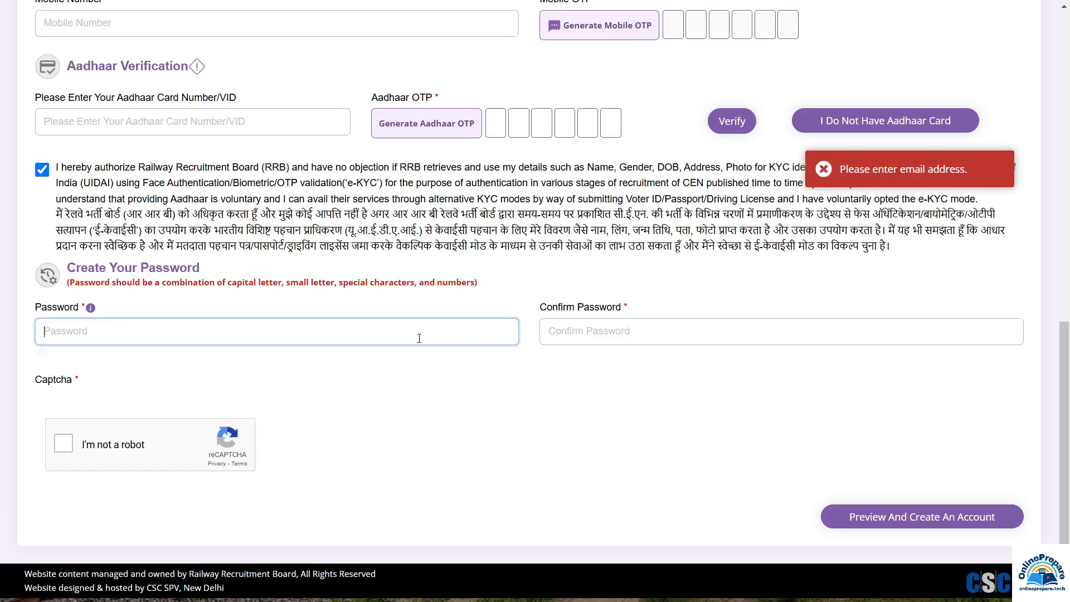
left_click(615, 328)
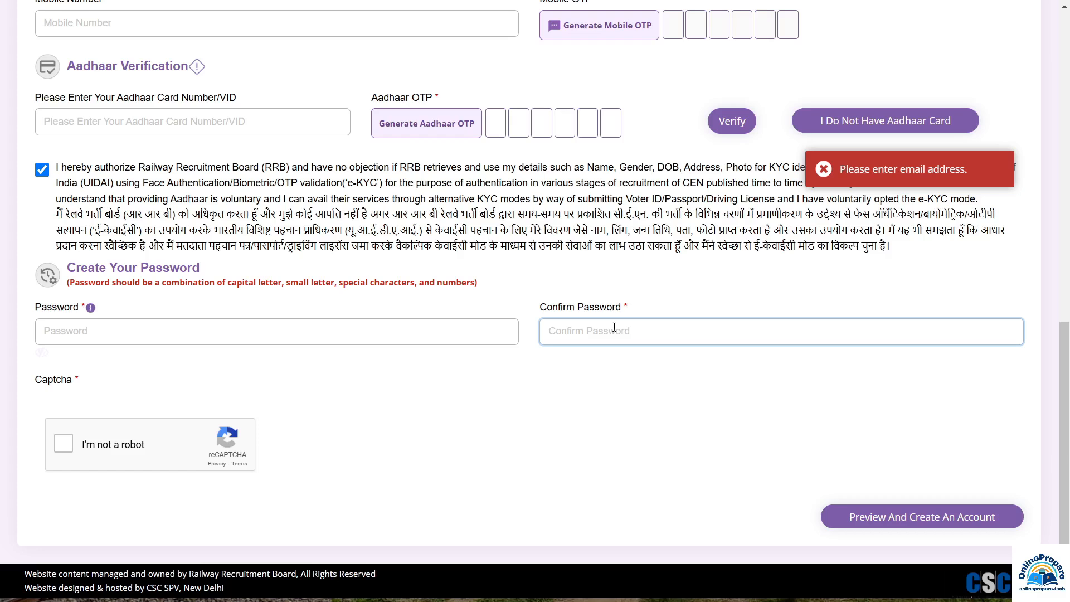
left_click(64, 444)
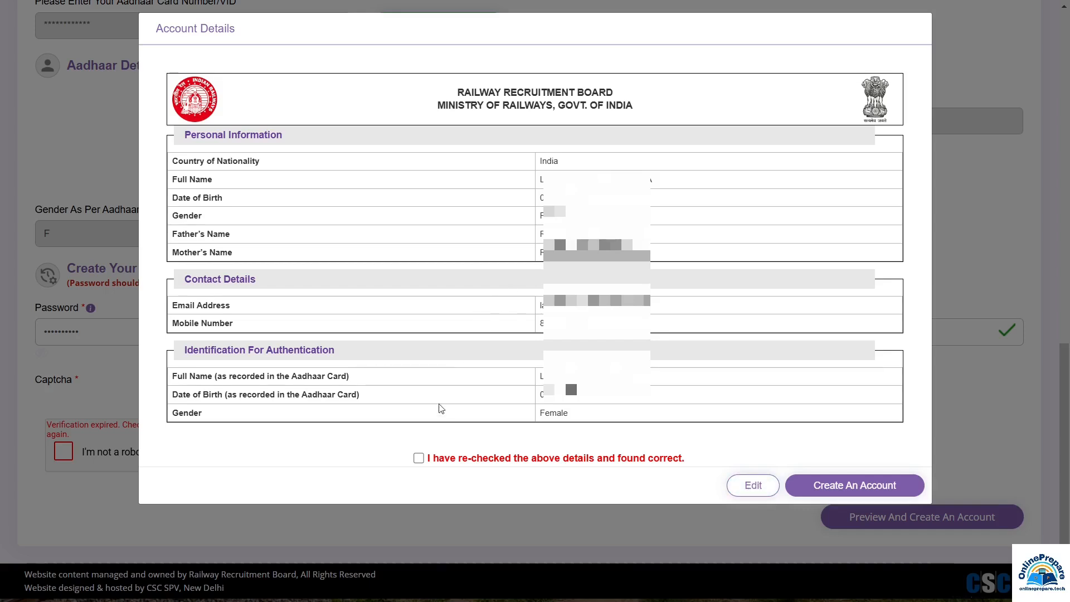
Confirm the details were re-checked, create the account, and accept they cannot be changed later
left_click(418, 459)
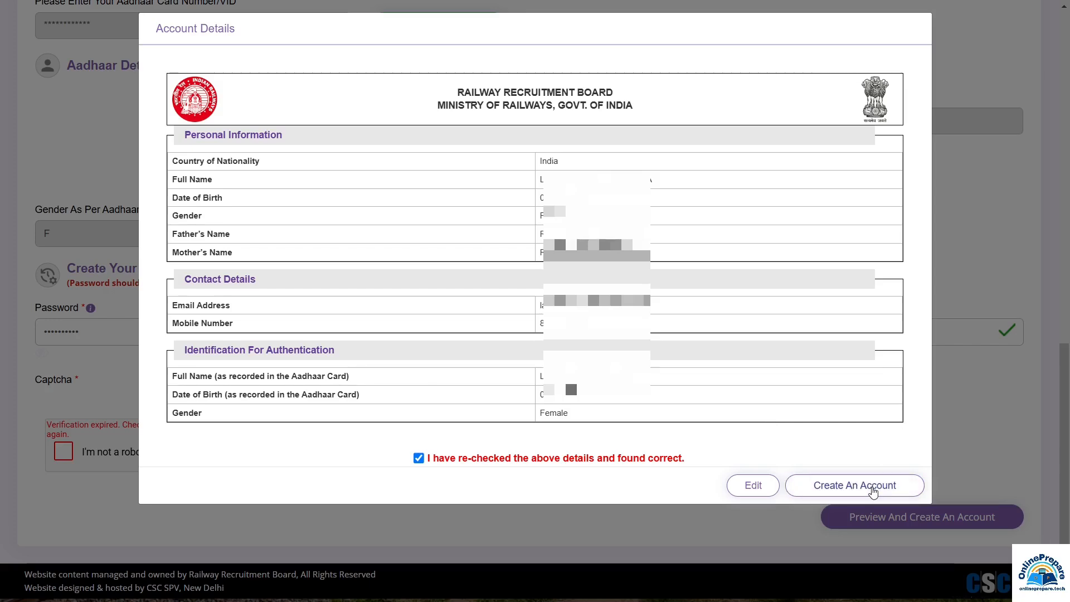
left_click(874, 493)
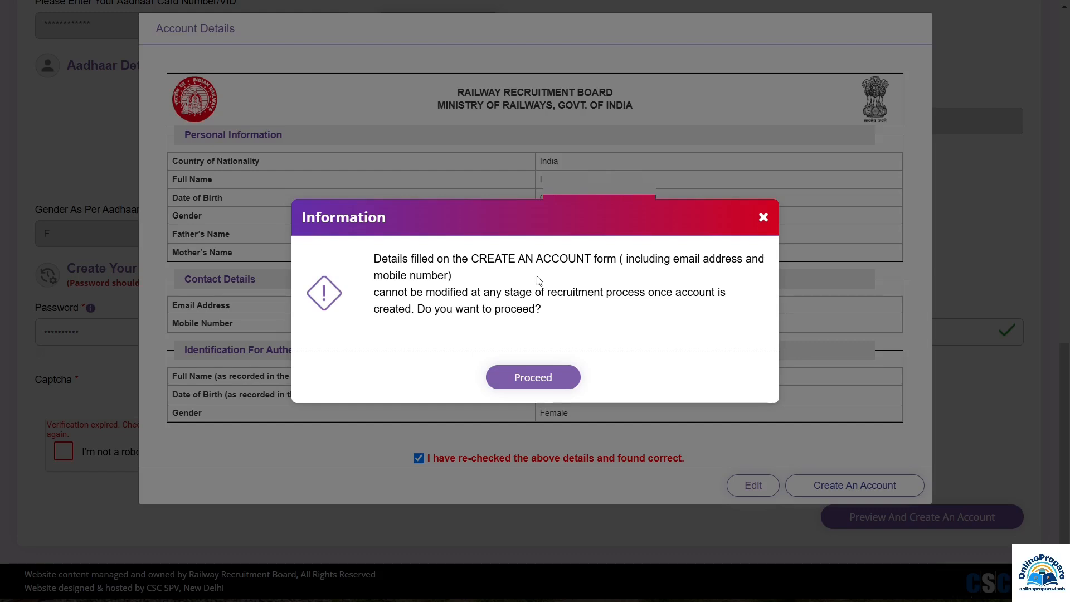
left_click(538, 377)
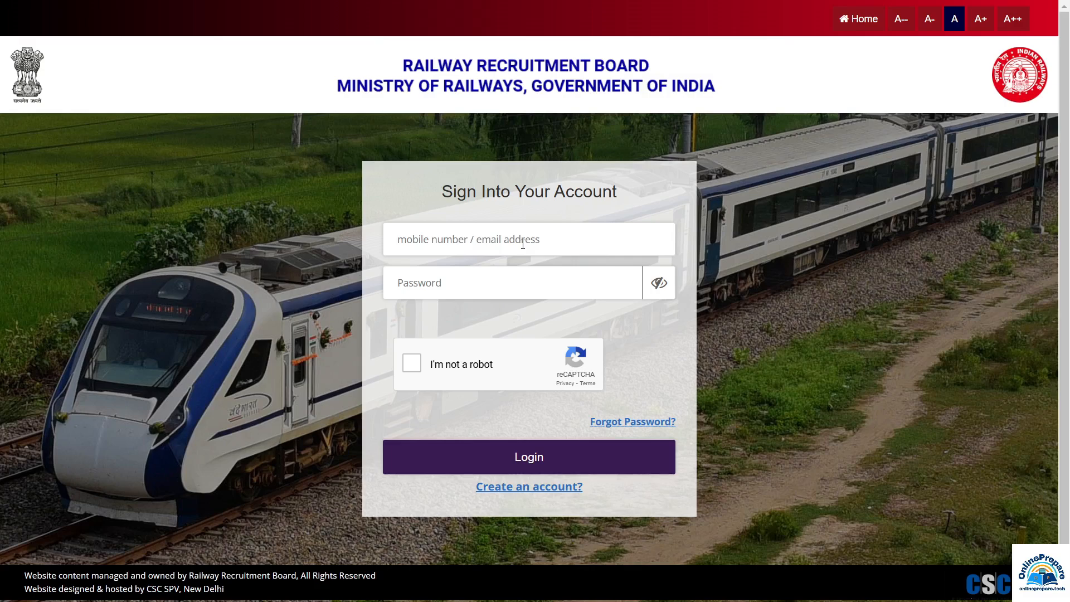
Enter the password and captcha, then log in to the newly registered account
left_click(444, 285)
left_click(633, 425)
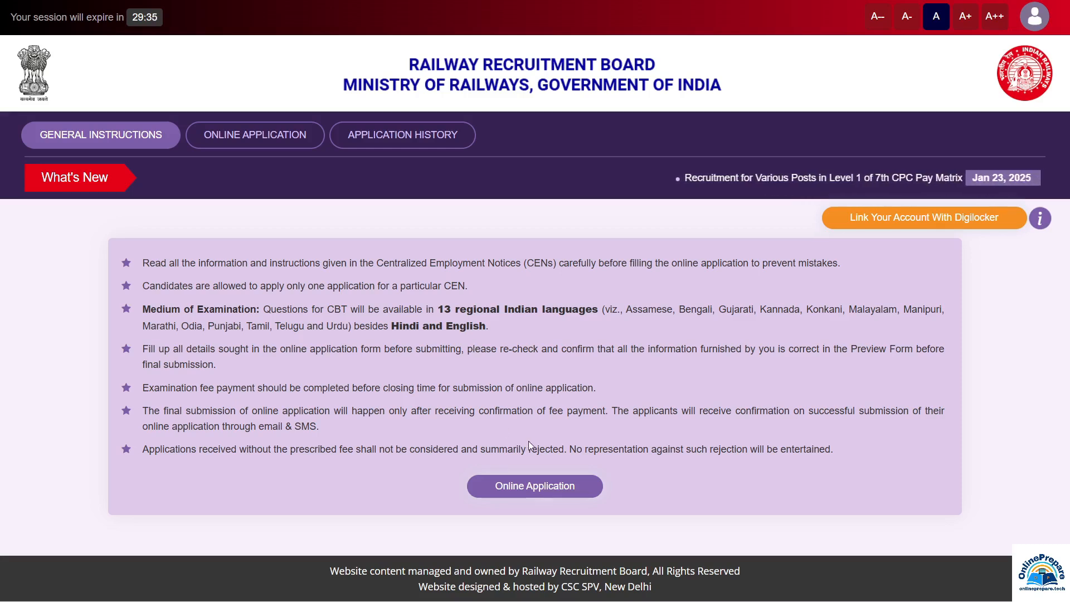
Open the Online Application list showing notices CEN 08/2024 and CEN 07/2024
left_click(535, 486)
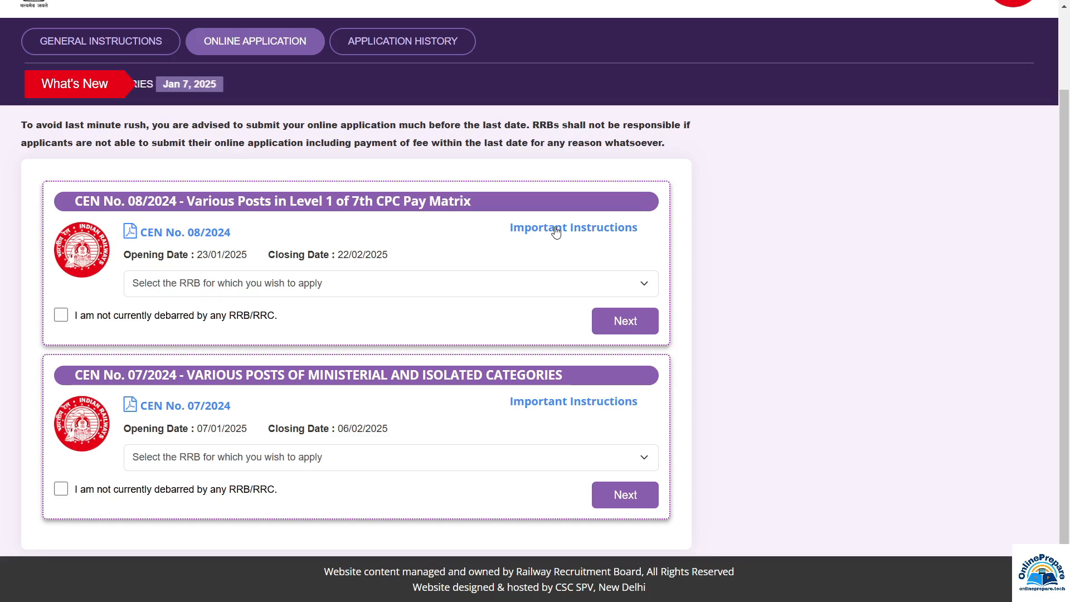
Choose RRB Bhopal for CEN 08/2024, declare not being debarred, and proceed to the form
left_click(212, 287)
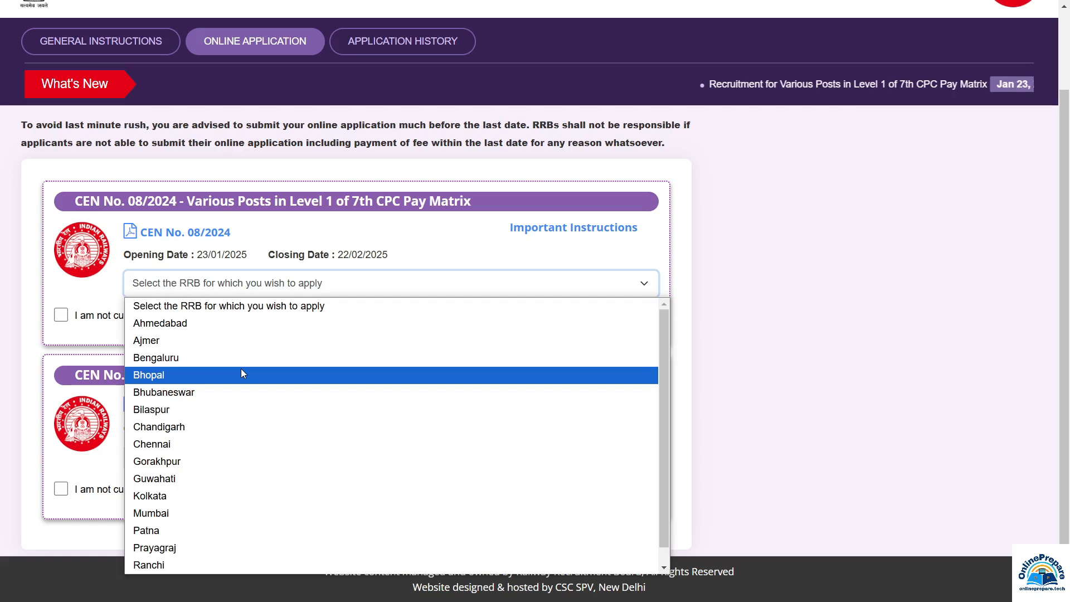
scroll(242, 371, "down", 1)
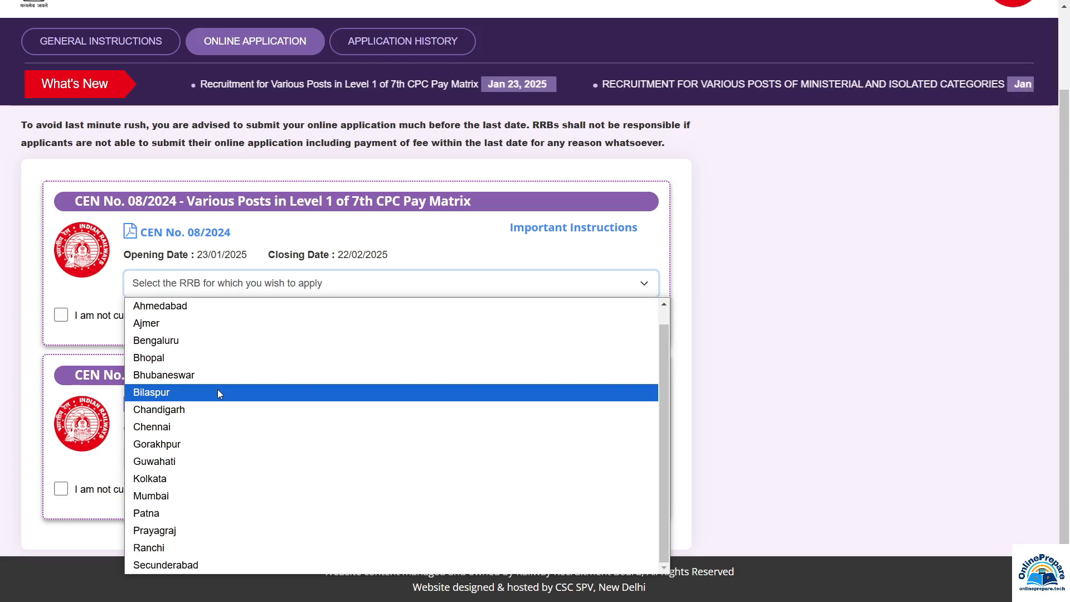
scroll(167, 81, "up", 1)
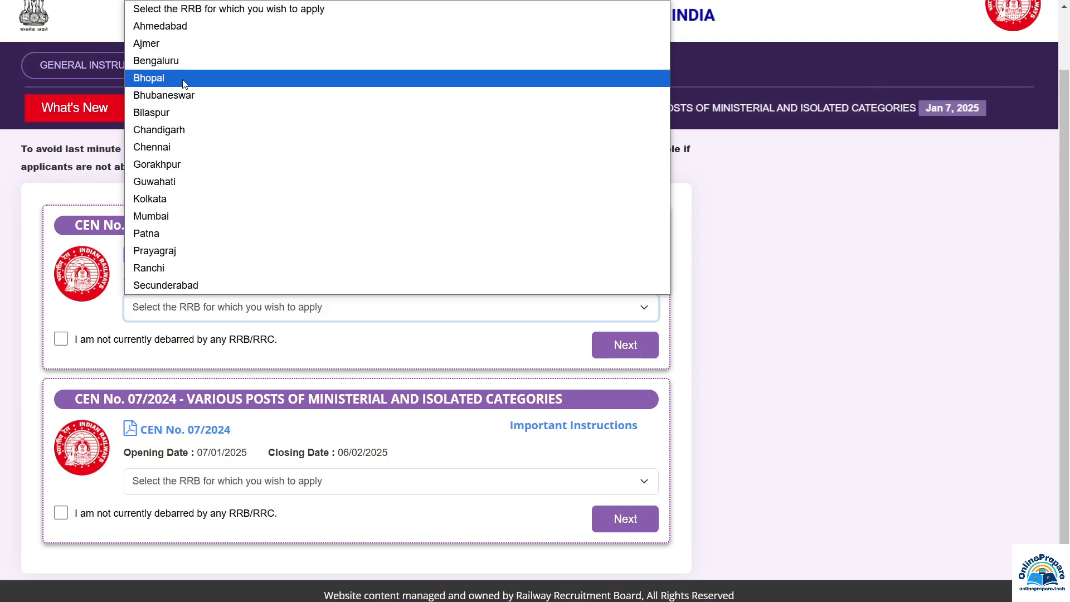
left_click(185, 84)
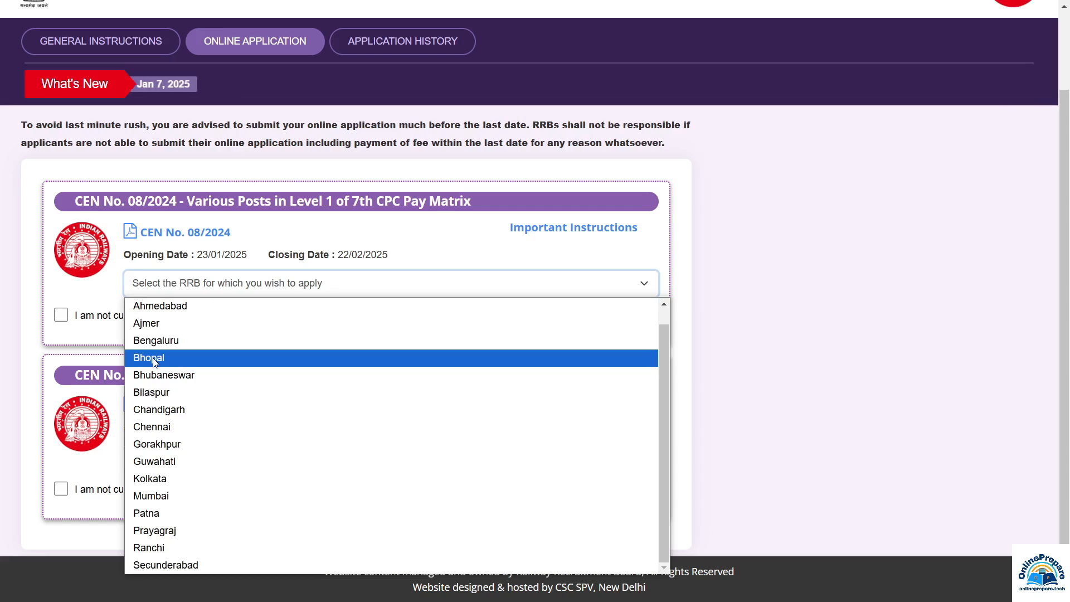
left_click(156, 362)
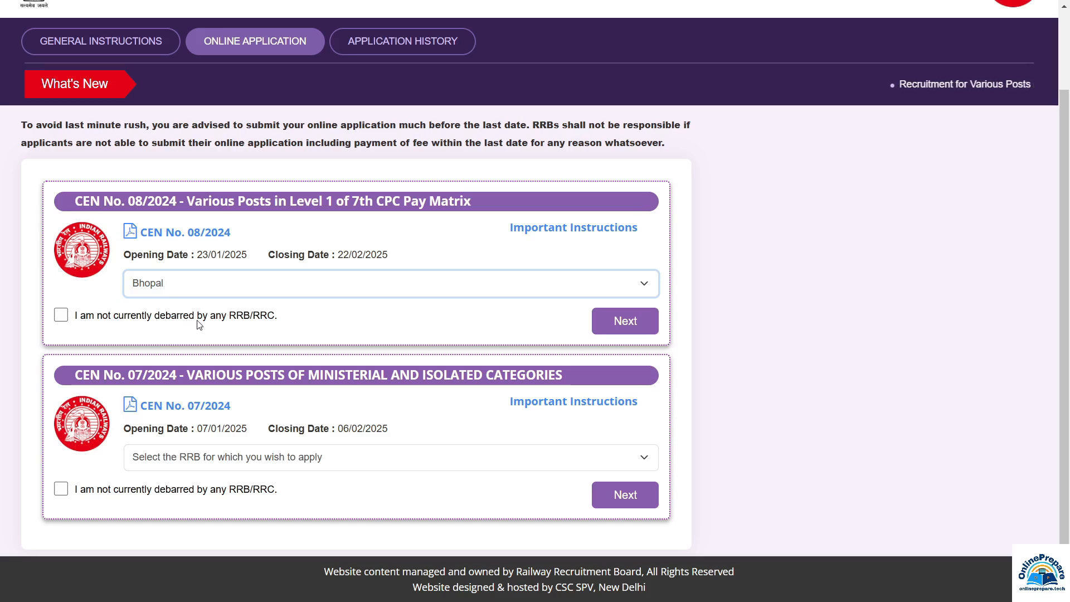
left_click(61, 317)
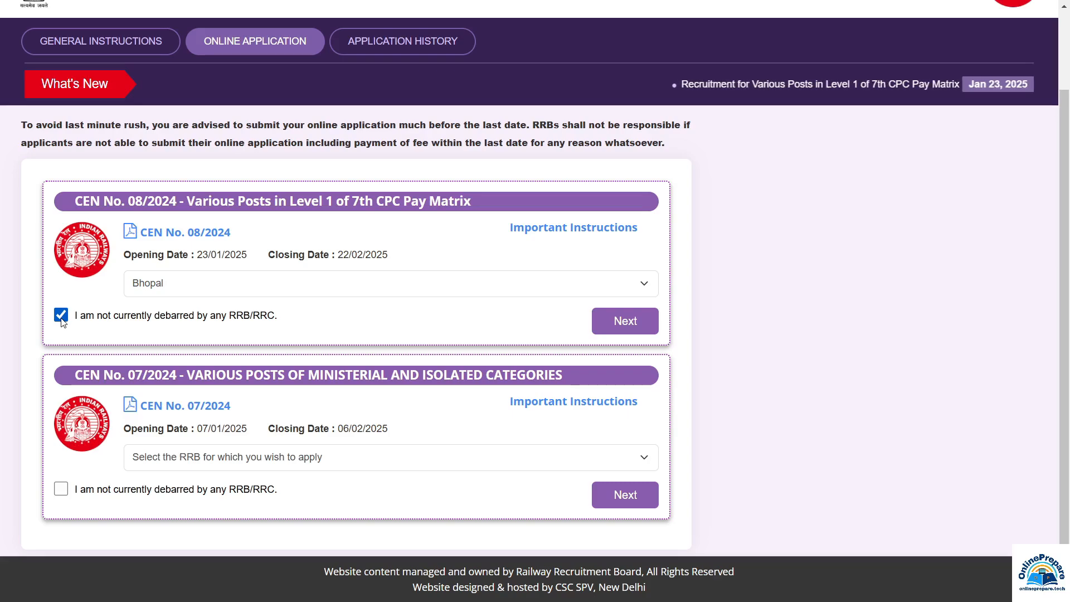
left_click(626, 329)
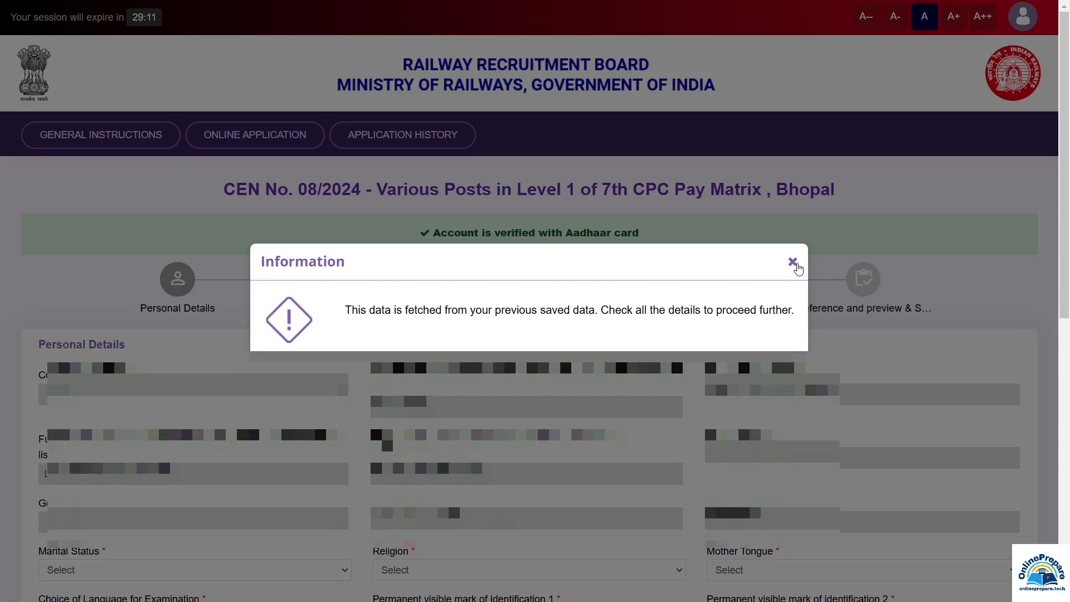
Dismiss the saved-data notice and set marital status Unmarried, religion Hindu, mother tongue Hindi
left_click(792, 262)
scroll(79, 50, "down", 9)
left_click(75, 51)
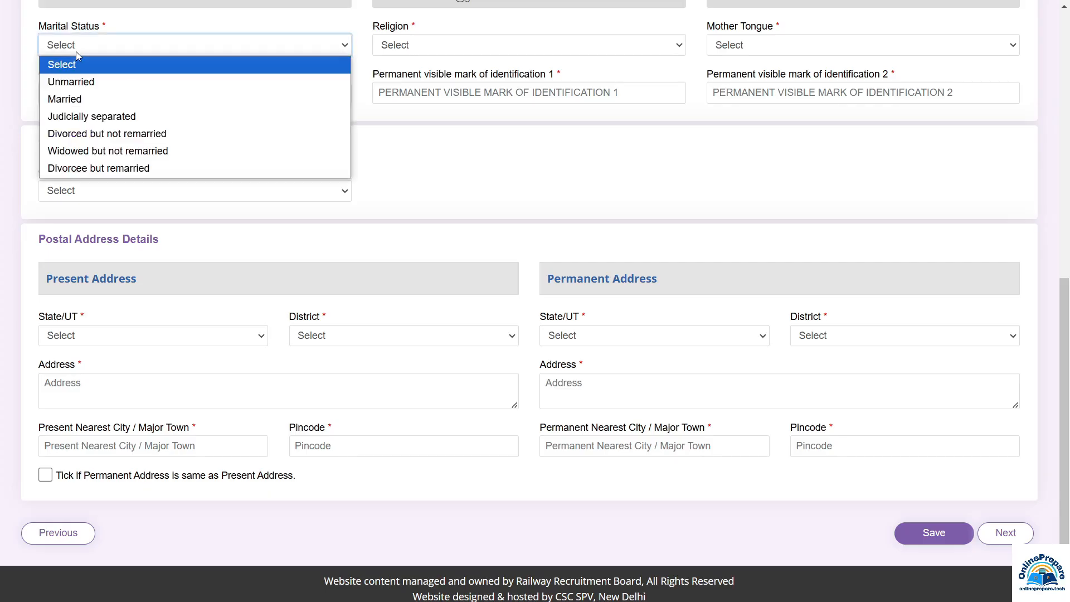
left_click(76, 83)
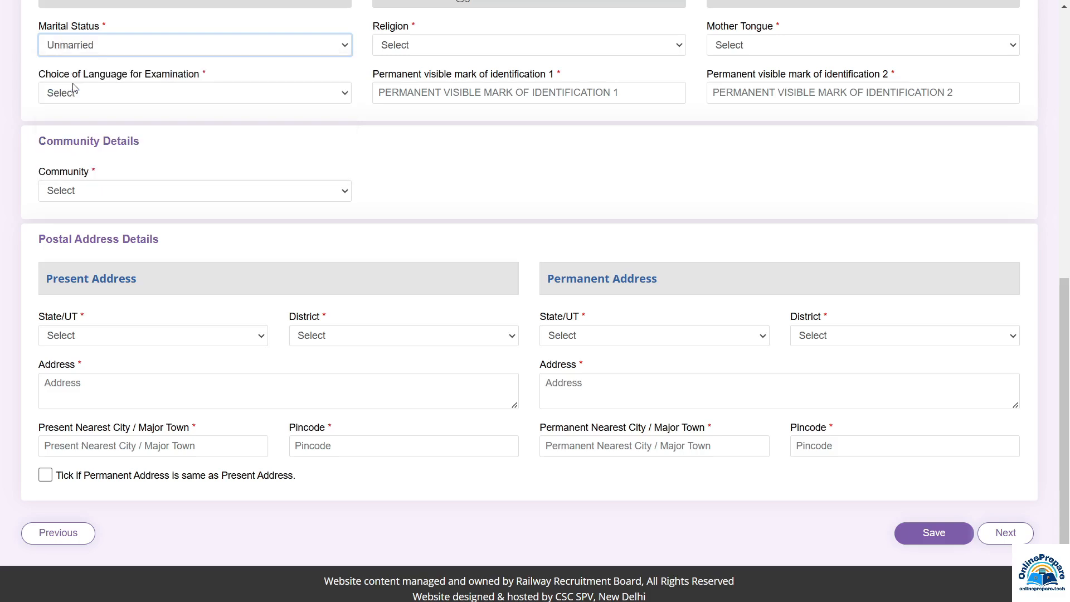
left_click(416, 49)
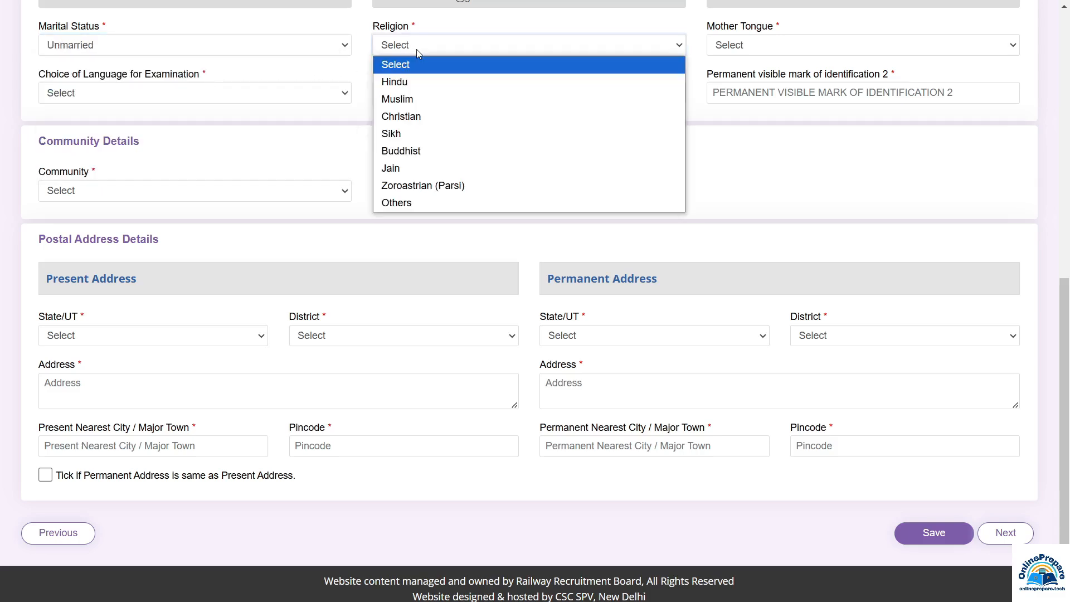
left_click(403, 84)
left_click(750, 46)
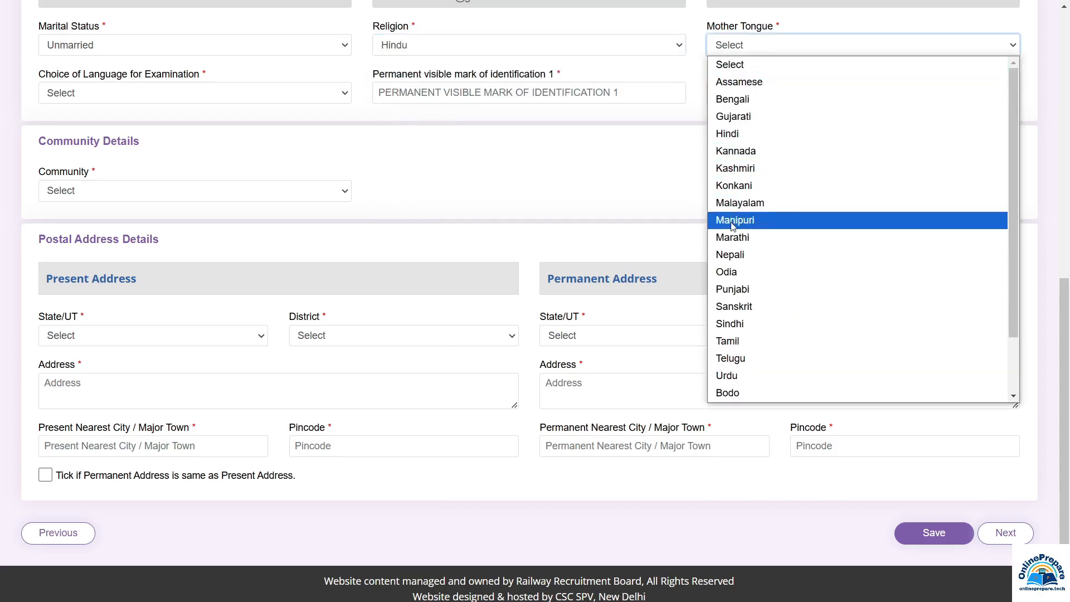
left_click(737, 134)
Choose Hindi as exam language and enter NO MARK for both identification marks
left_click(83, 95)
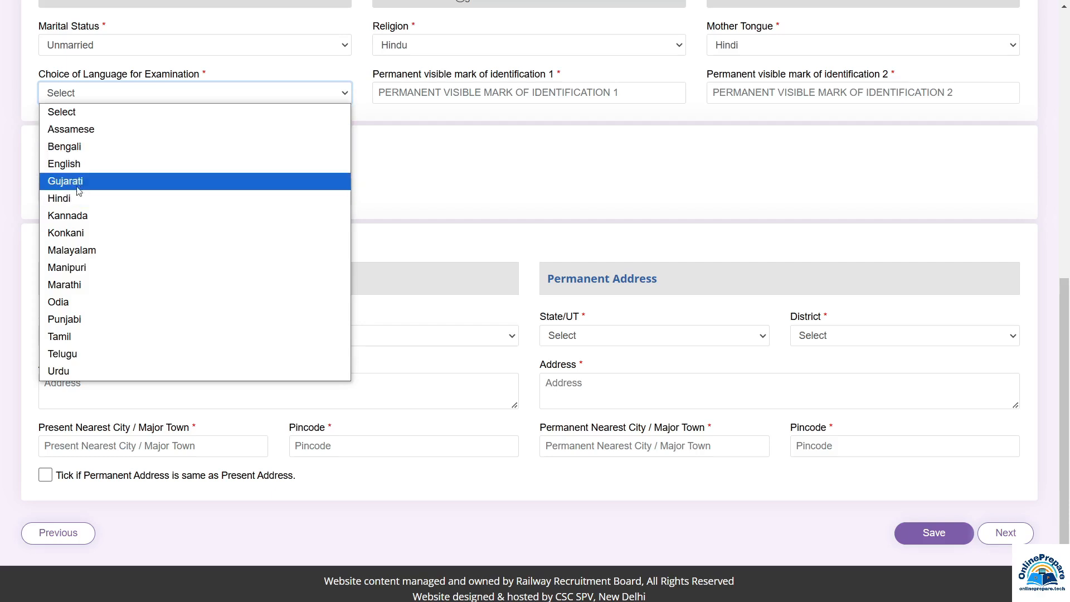
left_click(61, 198)
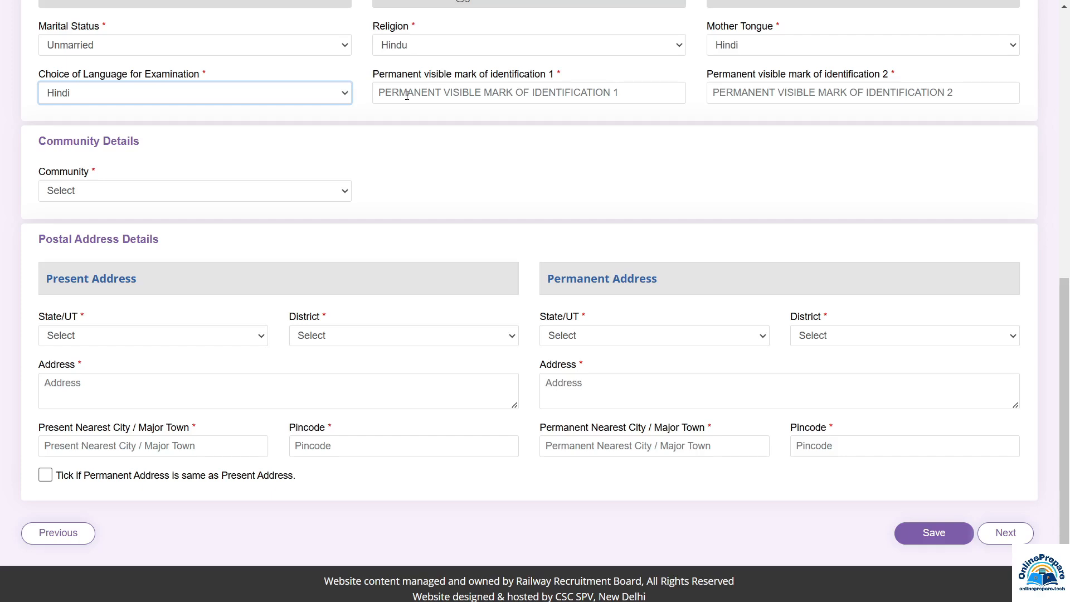
left_click(420, 95)
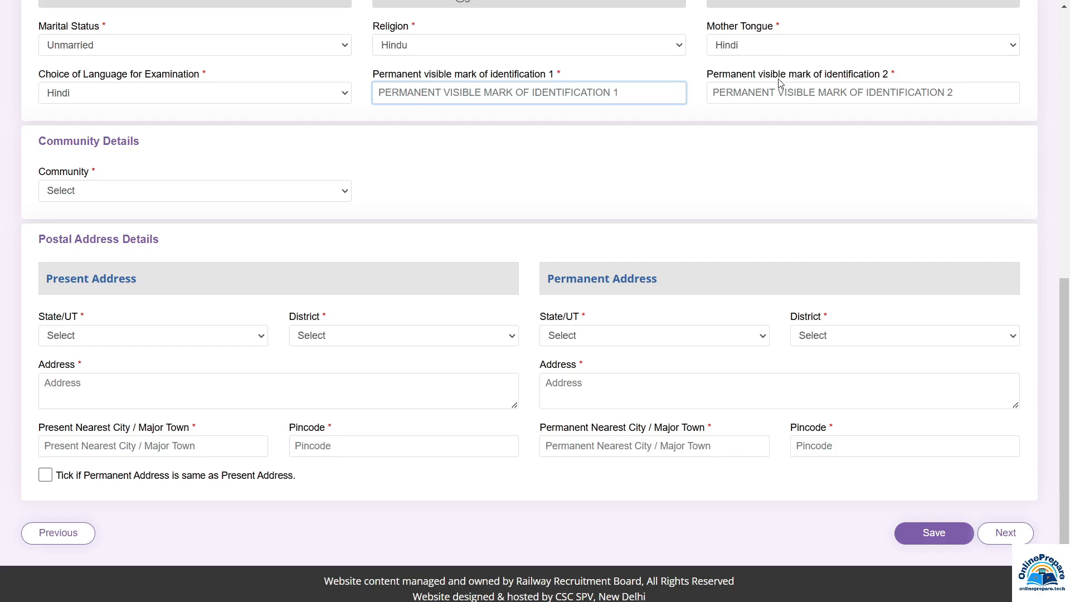
left_click(771, 95)
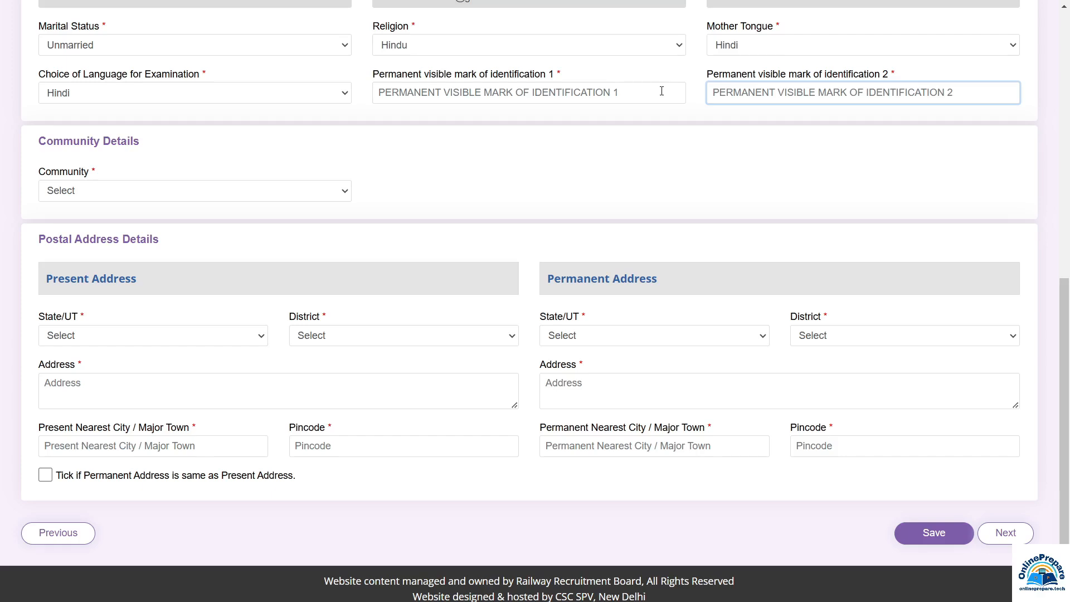
left_click(574, 94)
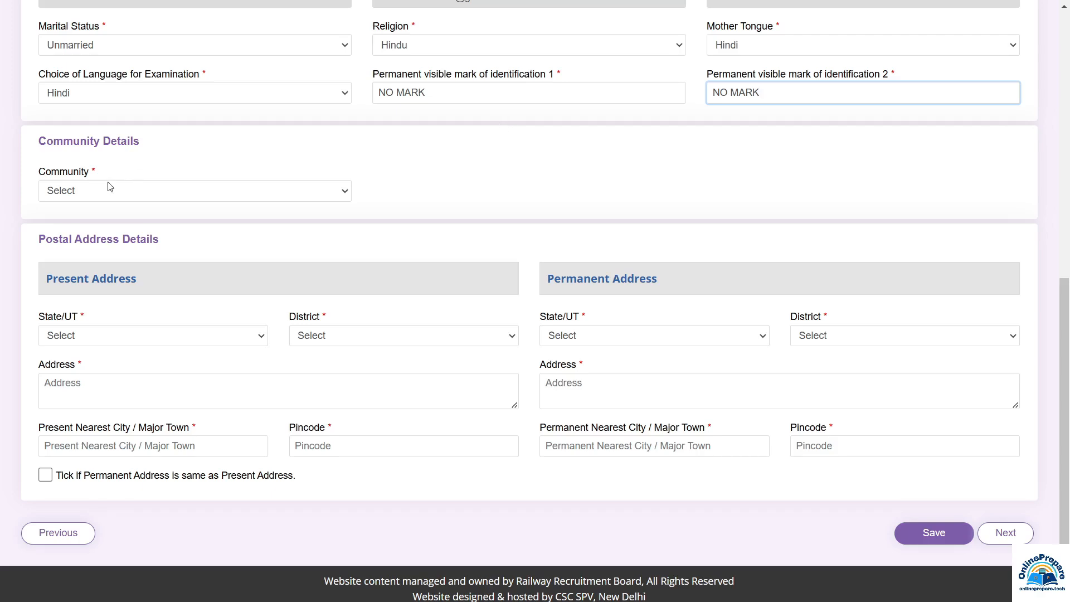
scroll(109, 186, "down", 1)
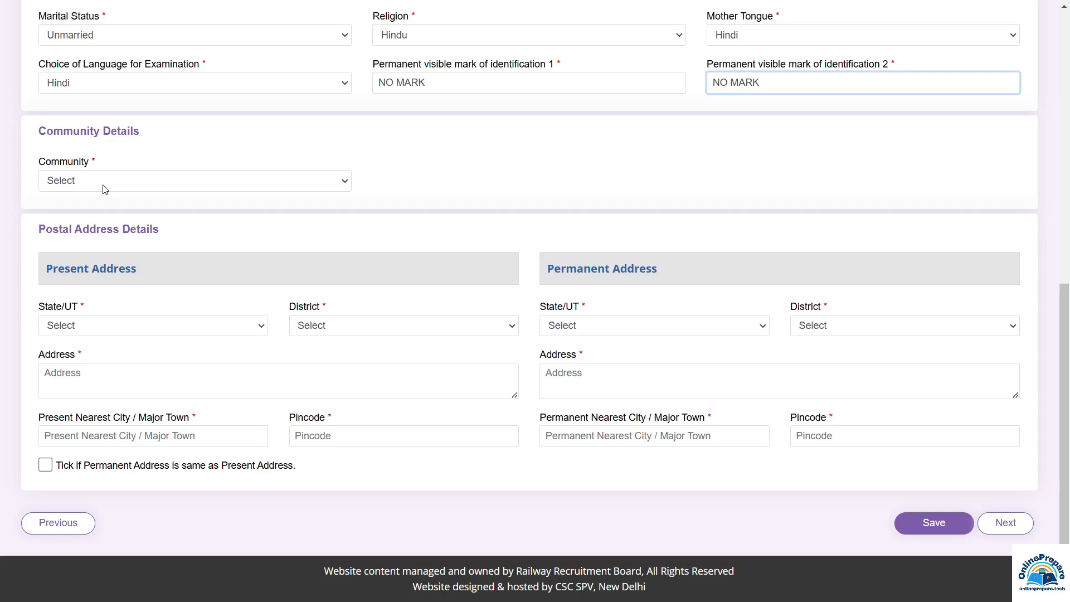
Set Community to EWS (Economically Weaker Section) after briefly picking UR
left_click(105, 184)
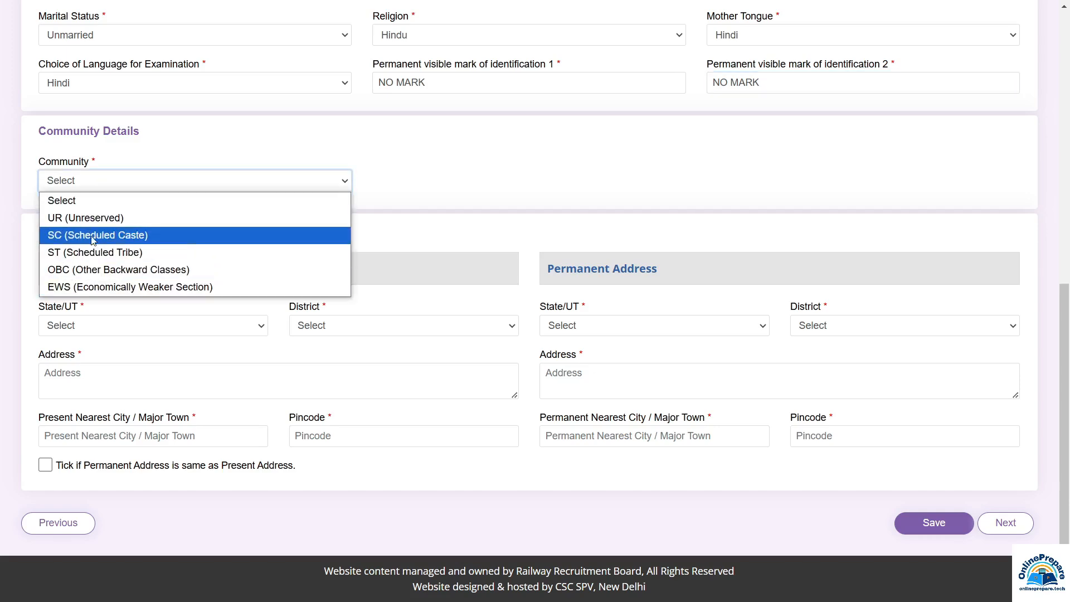
left_click(93, 218)
left_click(123, 181)
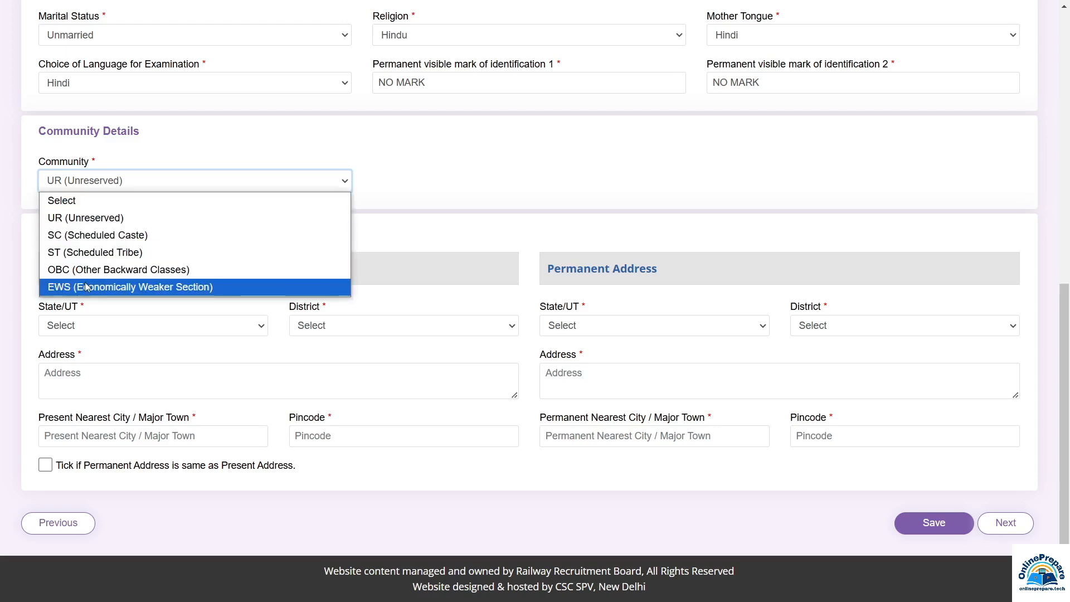
left_click(98, 286)
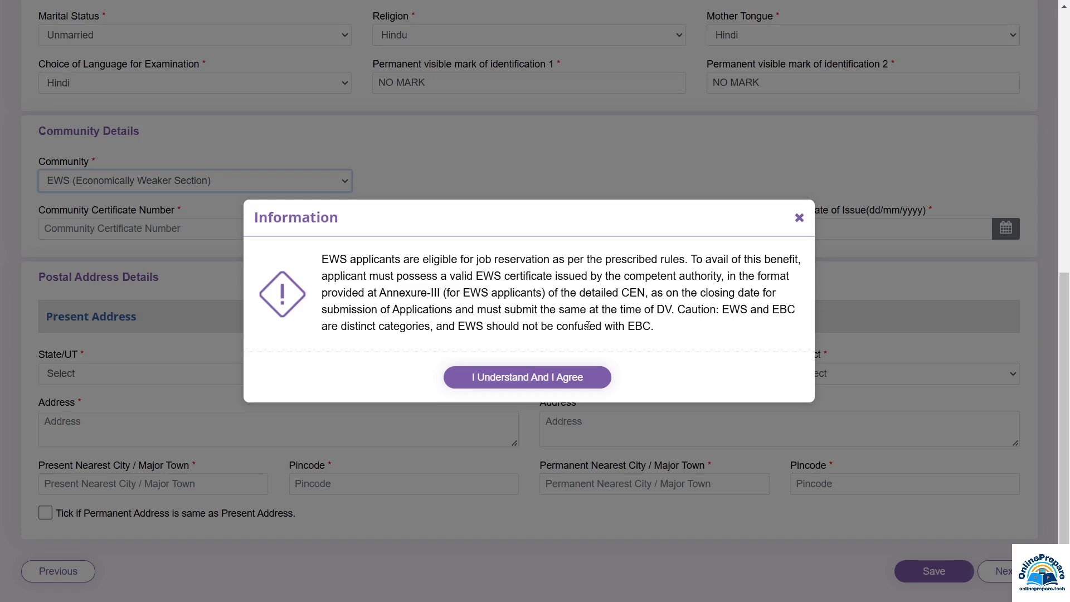
Accept the EWS notice; set authority to Tehsildar-rank Revenue Officers and state MADHYA PRADESH
left_click(541, 384)
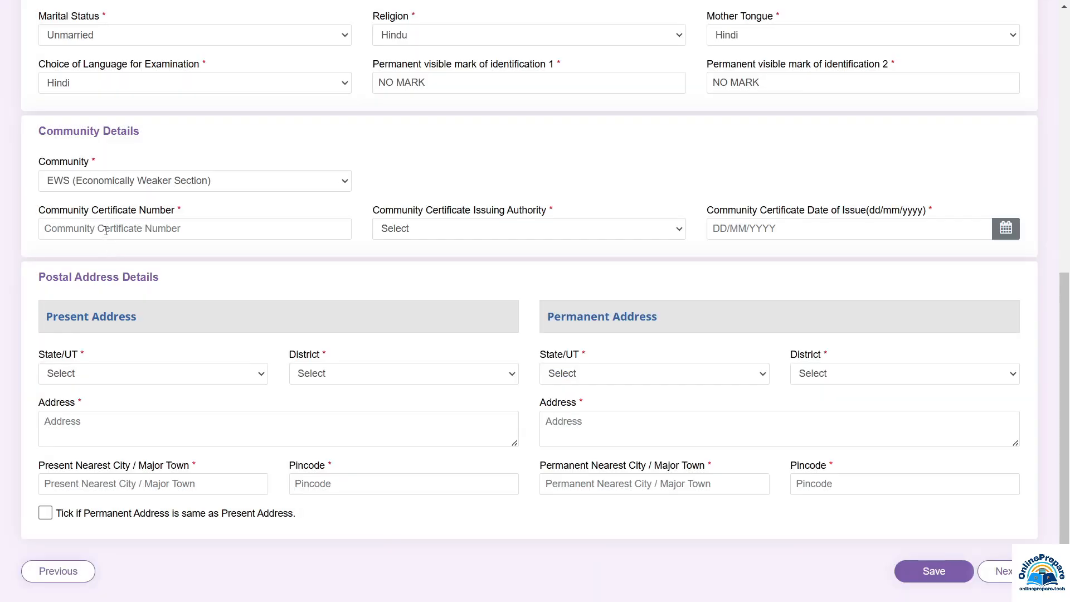
left_click(106, 230)
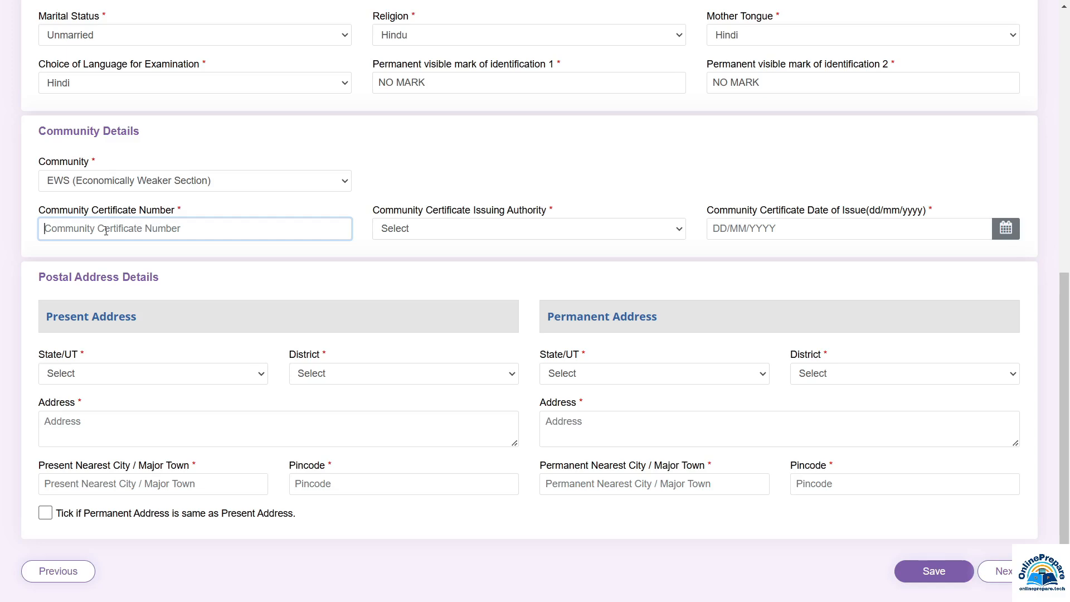
key("Tab")
left_click(413, 232)
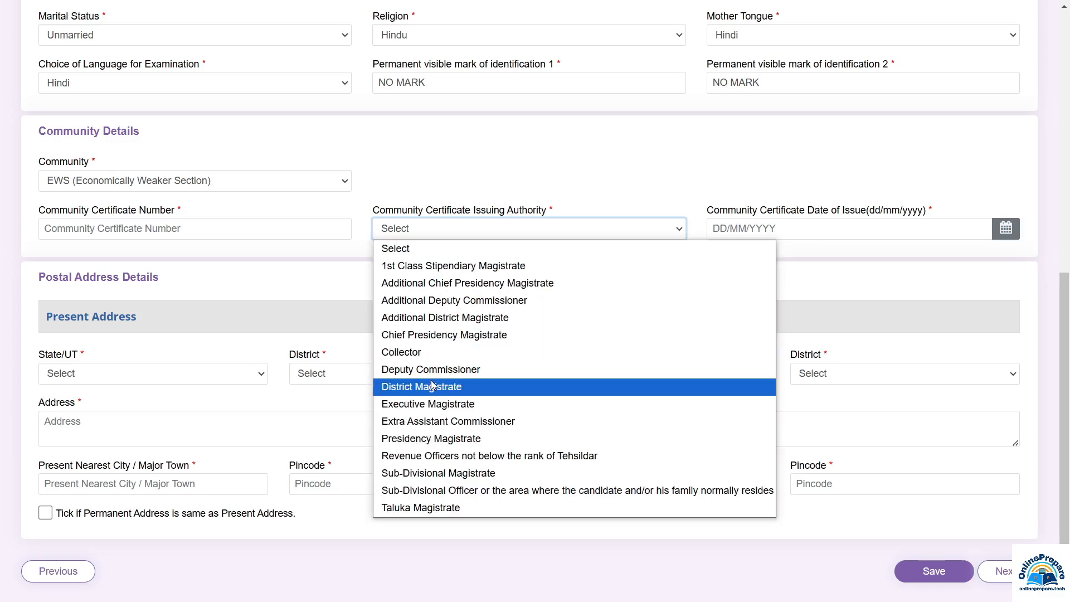
left_click(485, 456)
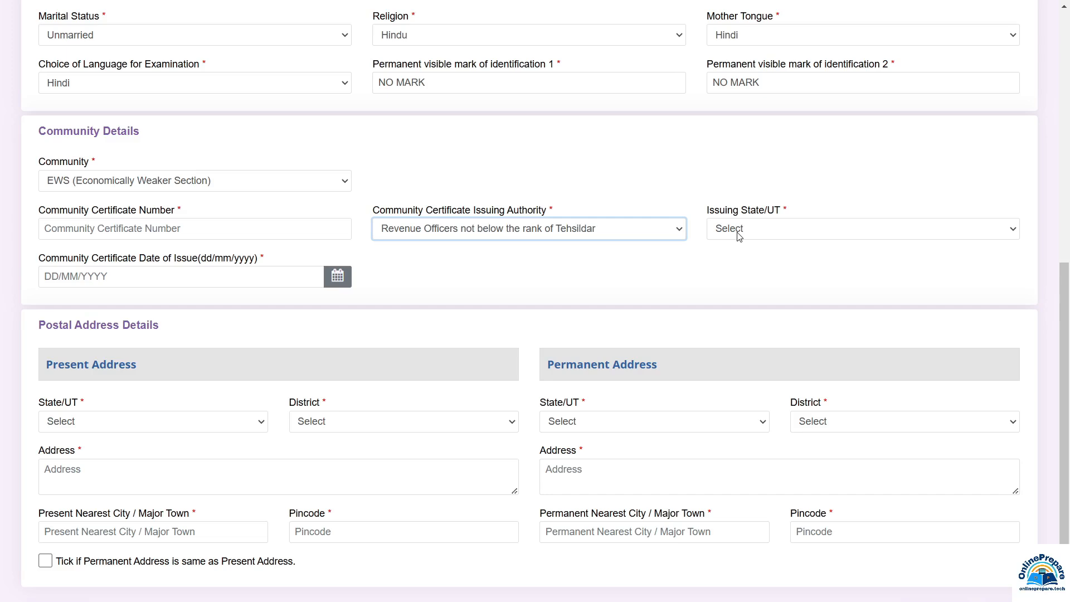
left_click(739, 236)
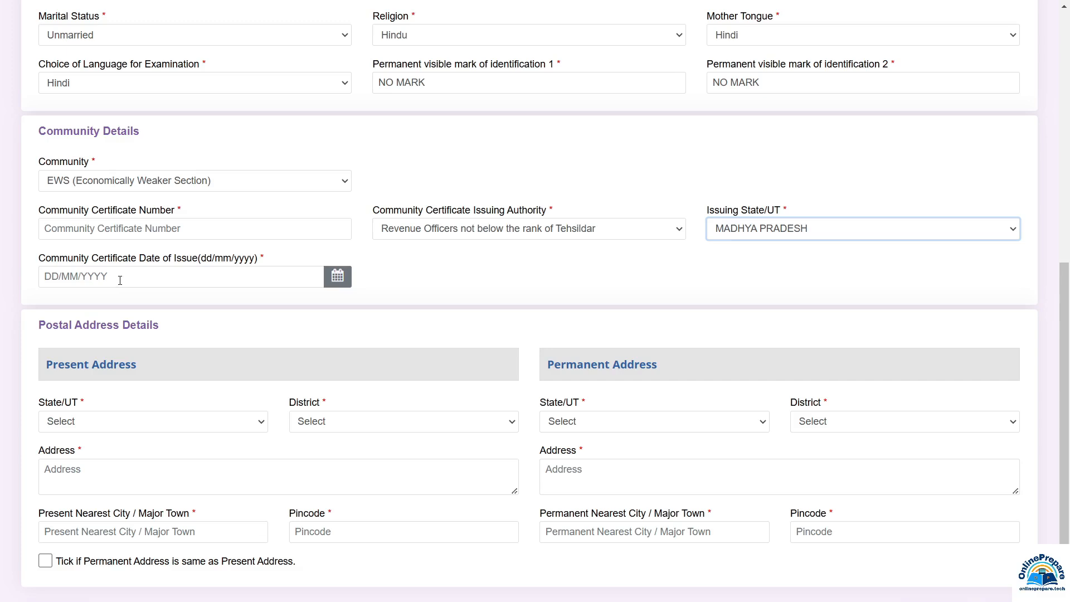
Change Community to OBC (Other Backward Classes) and accept the eligibility notice
left_click(143, 277)
left_click(97, 180)
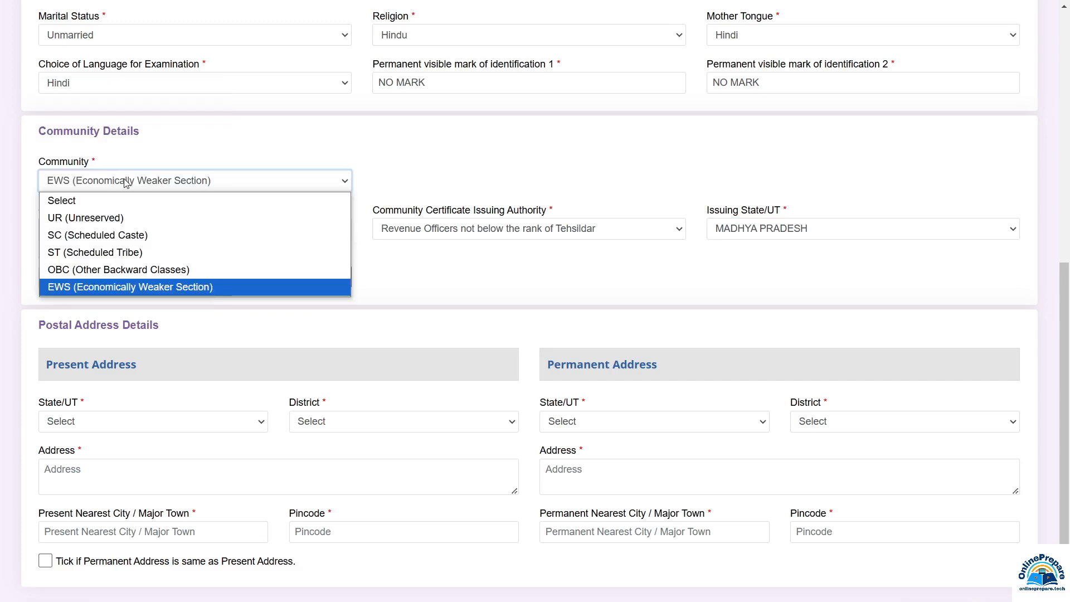
left_click(122, 272)
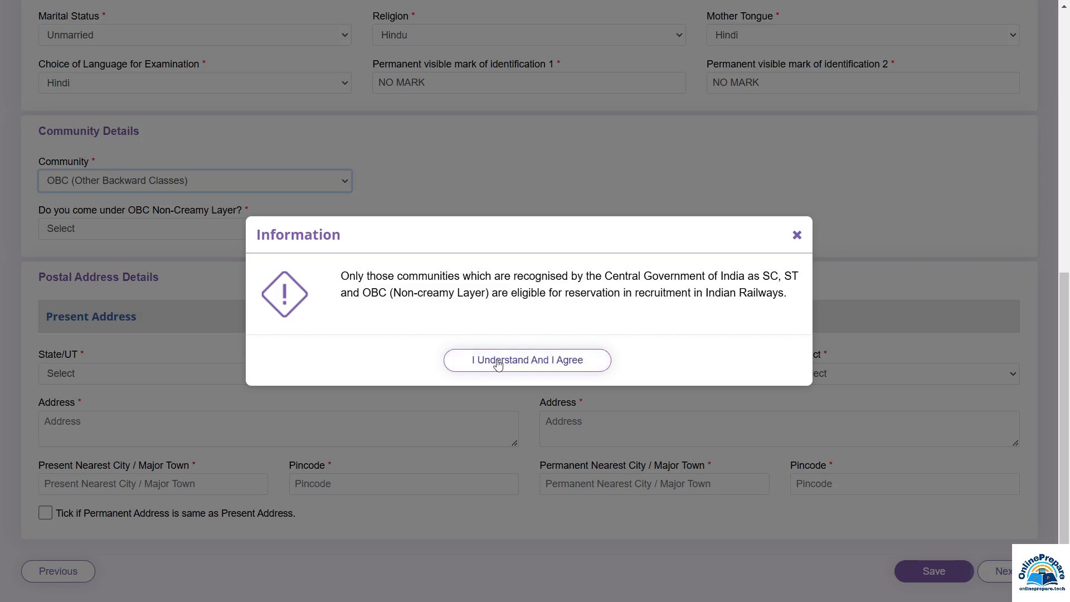
left_click(547, 363)
Answer Yes to OBC Non-Creamy Layer and accept the OBC-NCL certificate notice
left_click(117, 237)
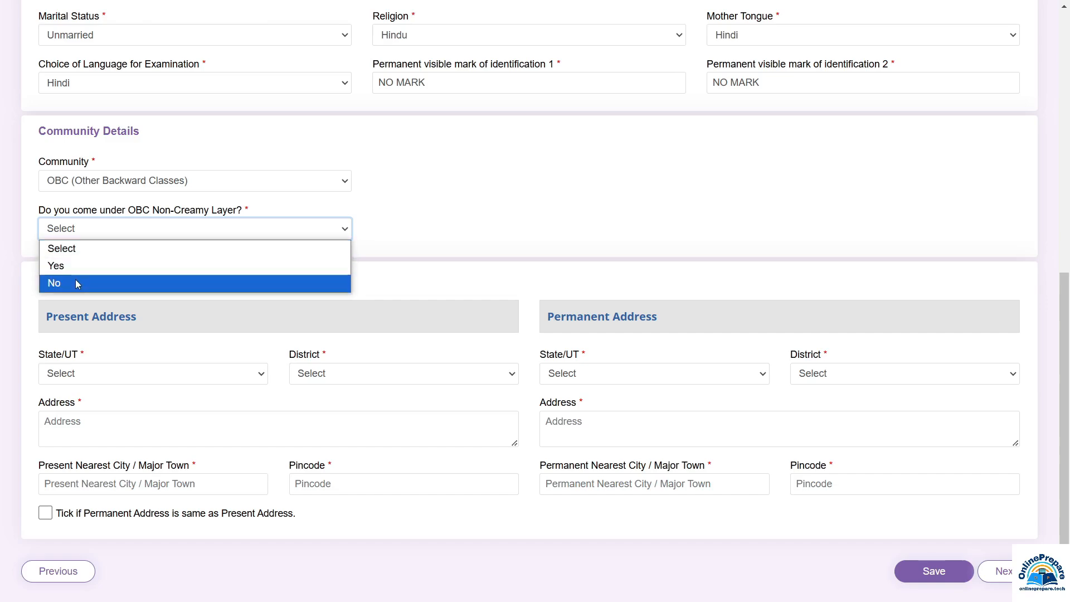
key("Up")
key("Return")
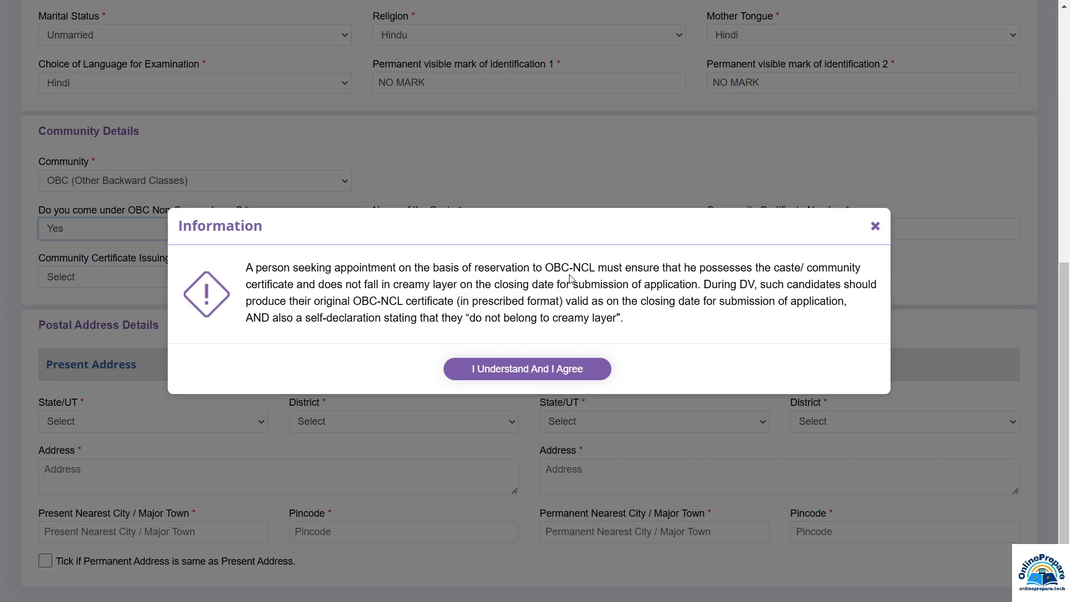
left_click(539, 370)
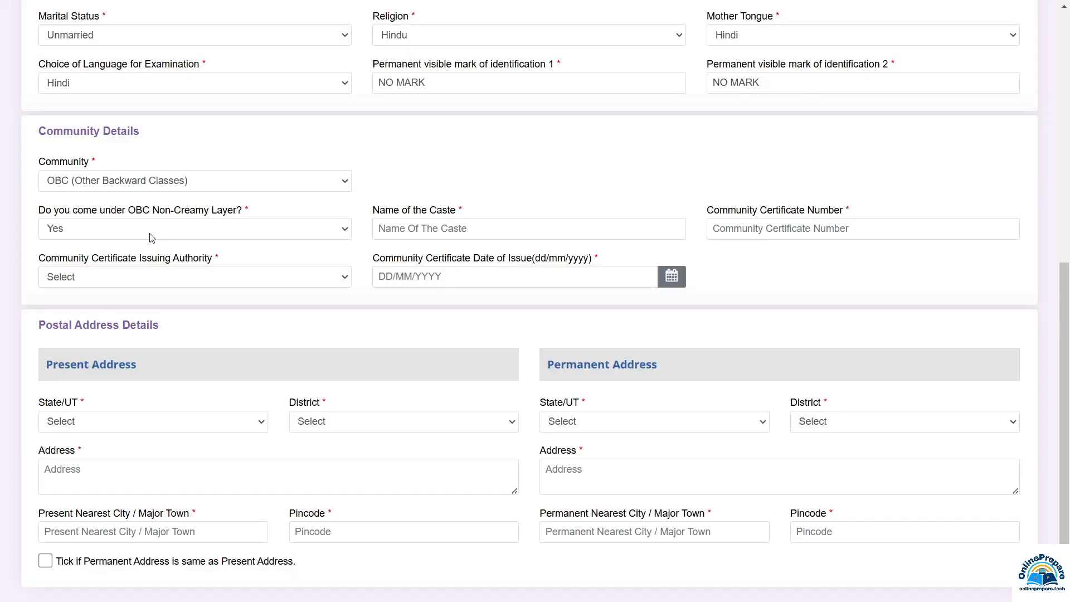
left_click(152, 238)
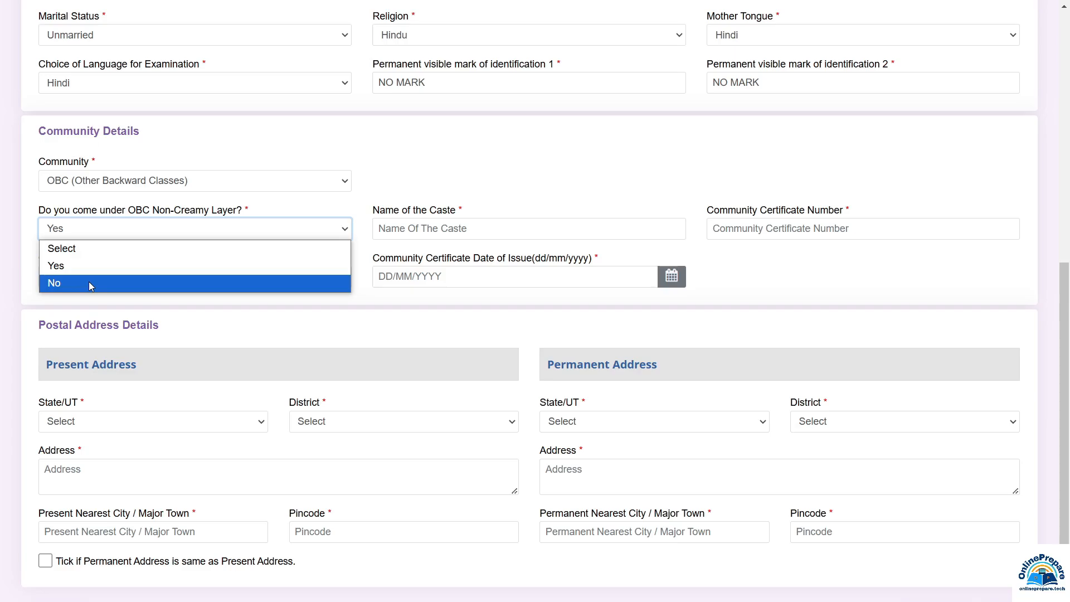
left_click(457, 229)
left_click(452, 229)
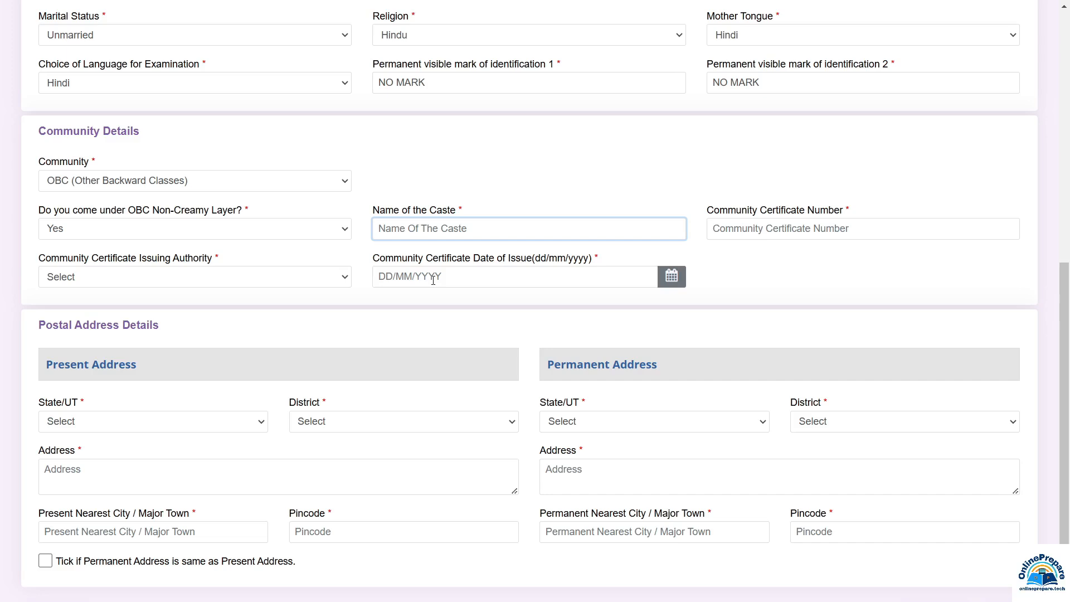
Change Community to ST (Scheduled Tribe) and accept the eligibility notice
left_click(126, 187)
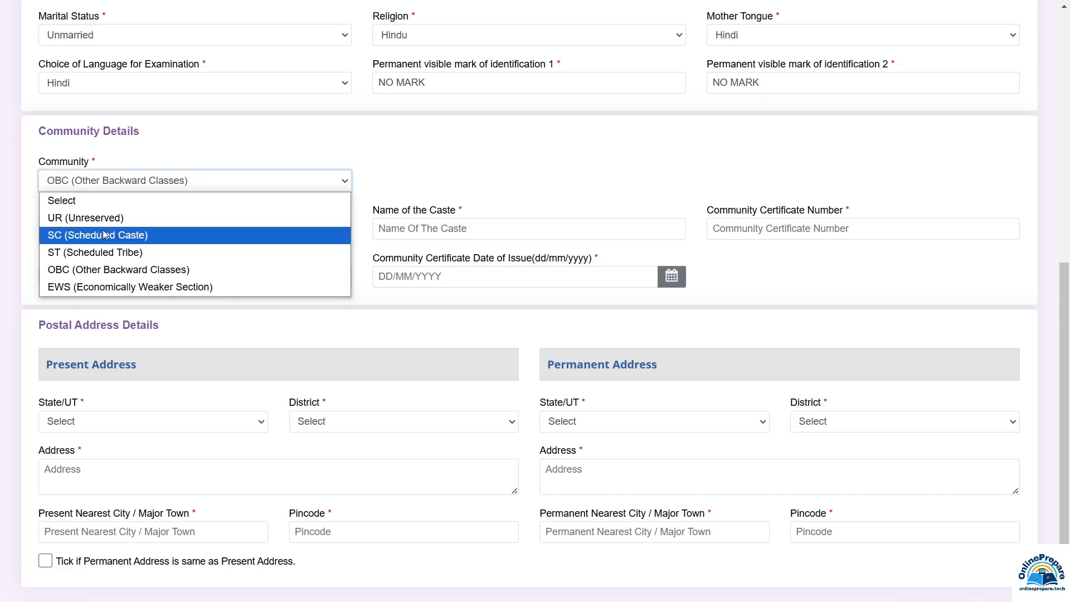
left_click(96, 253)
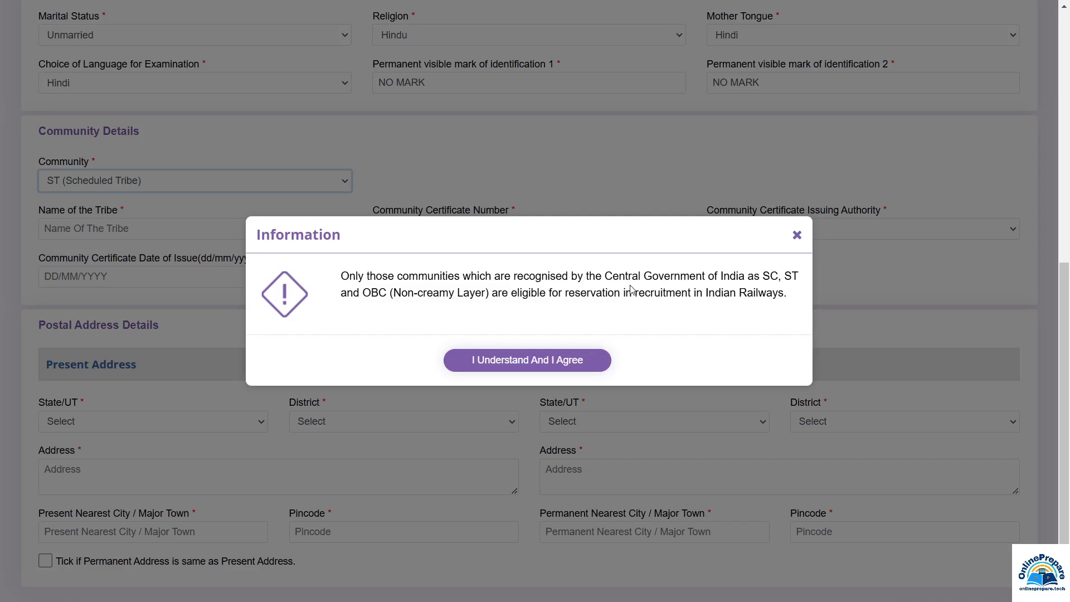
left_click(551, 369)
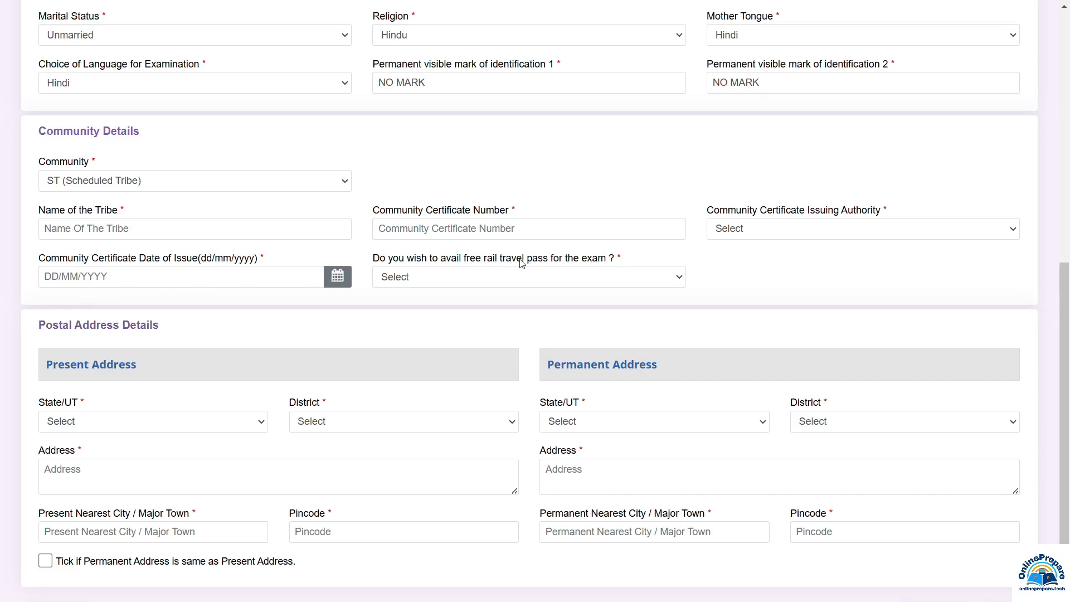
Set the free rail travel pass option to Yes
left_click(438, 277)
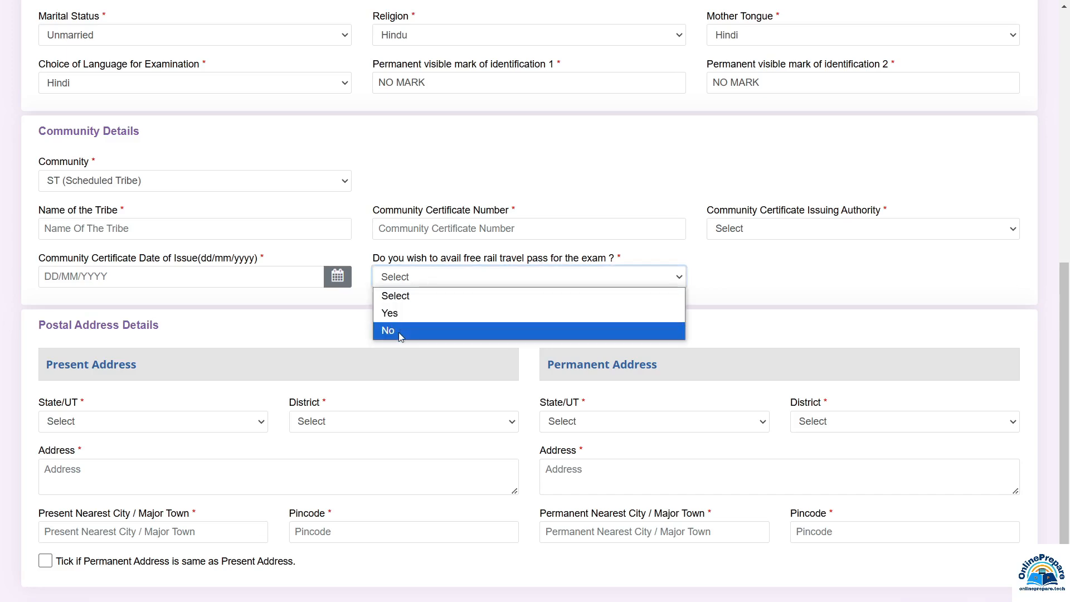
left_click(401, 314)
left_click(734, 275)
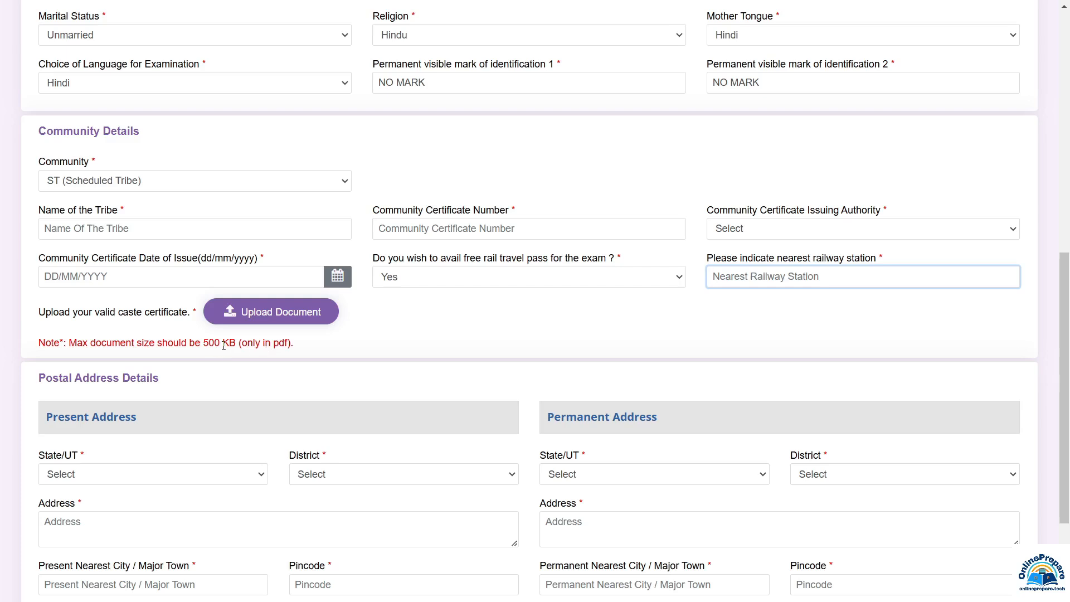
scroll(224, 346, "down", 3)
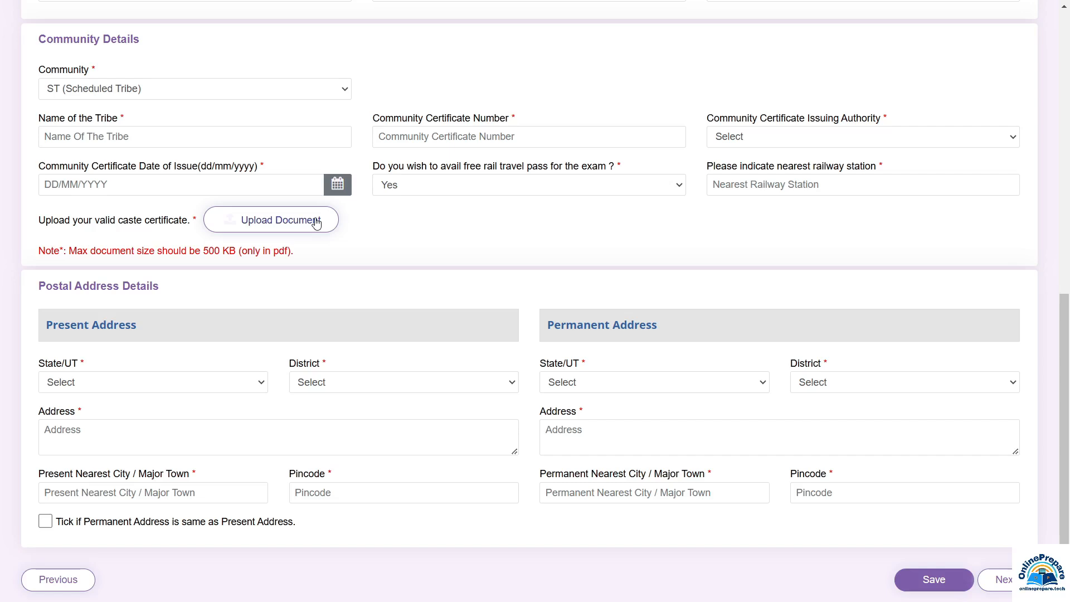
scroll(385, 268, "down", 1)
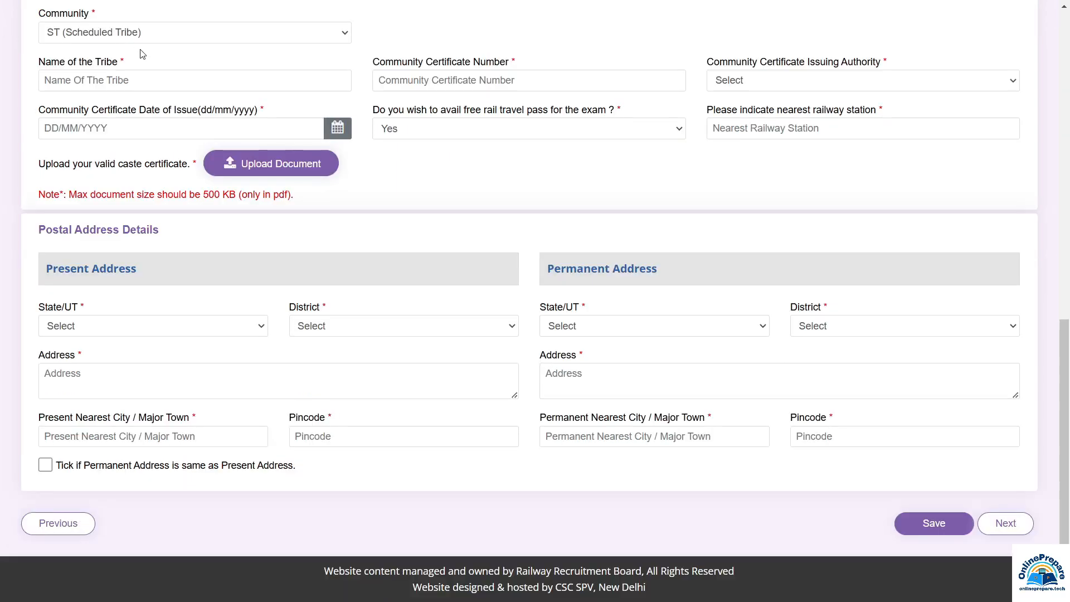
Set Community UR and present address MADHYA PRADESH, Satna, city SATNA, pincode 485001, then continue
left_click(184, 93)
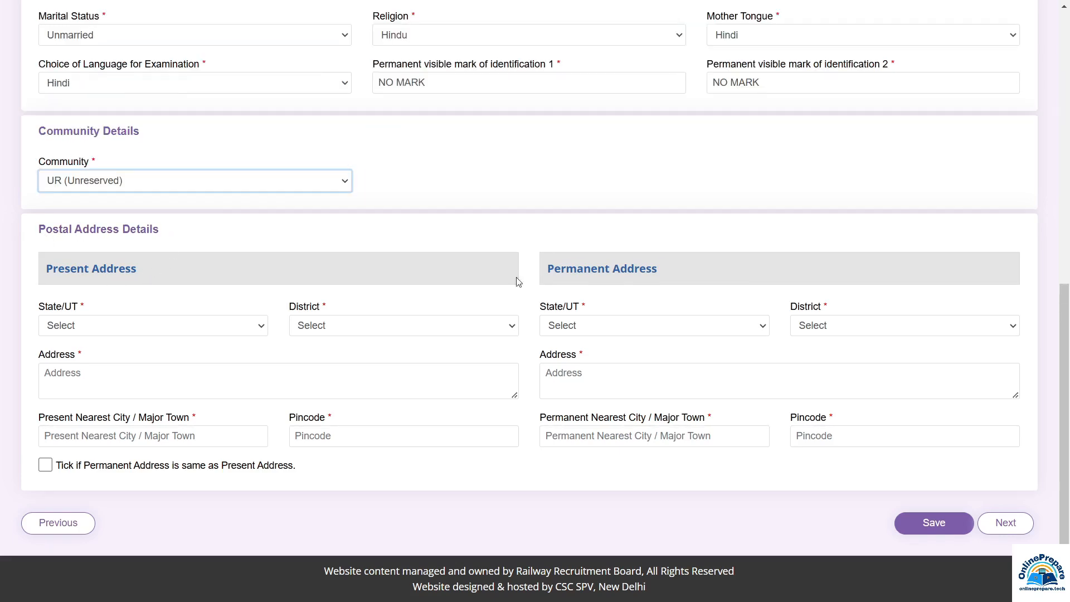
left_click(88, 334)
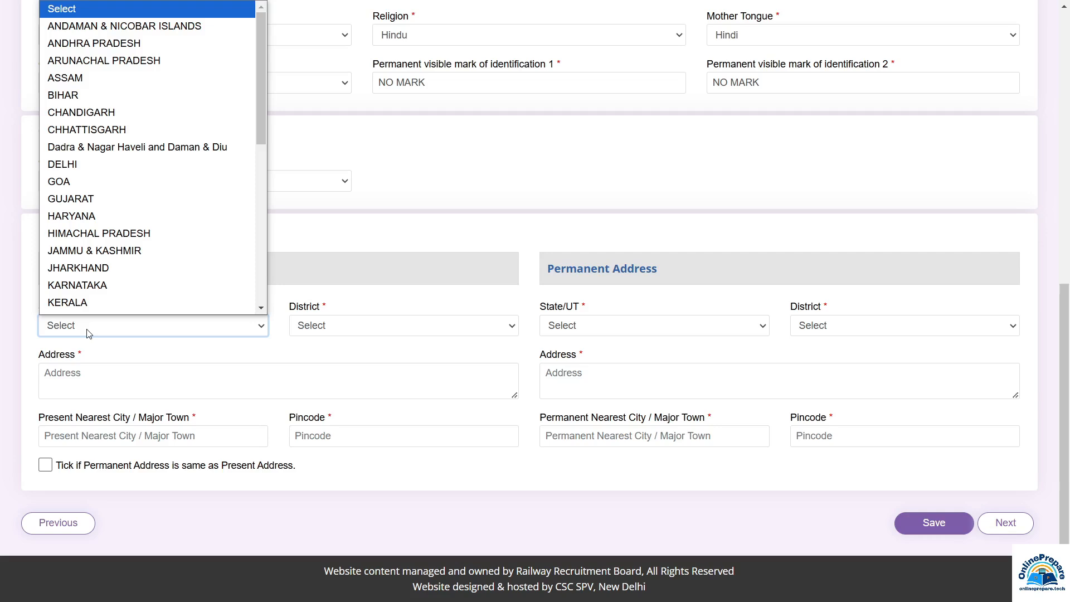
scroll(151, 215, "down", 5)
left_click(150, 195)
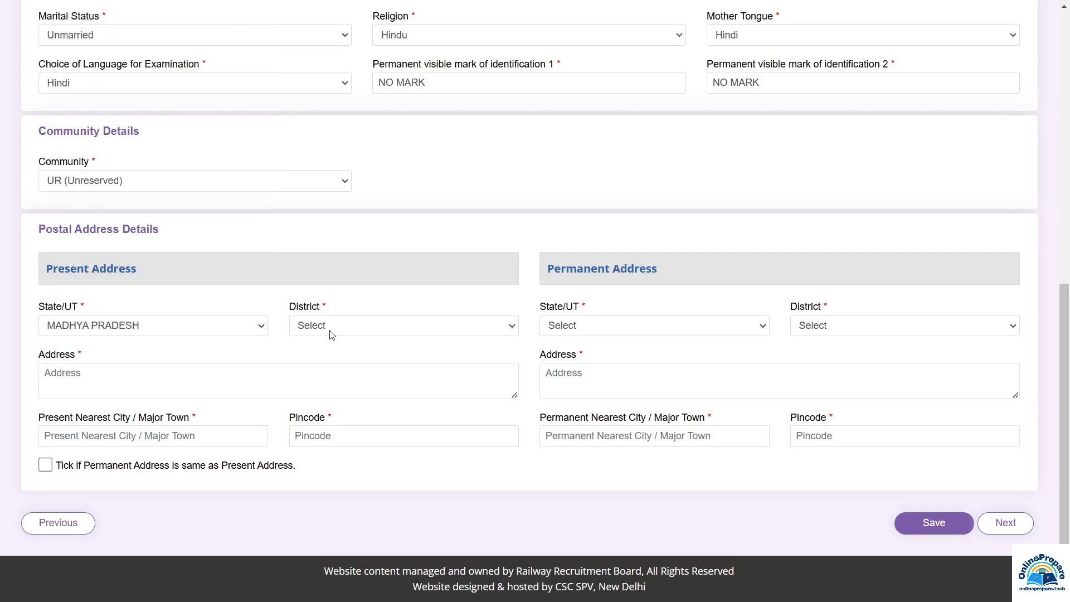
left_click(331, 333)
left_click(76, 380)
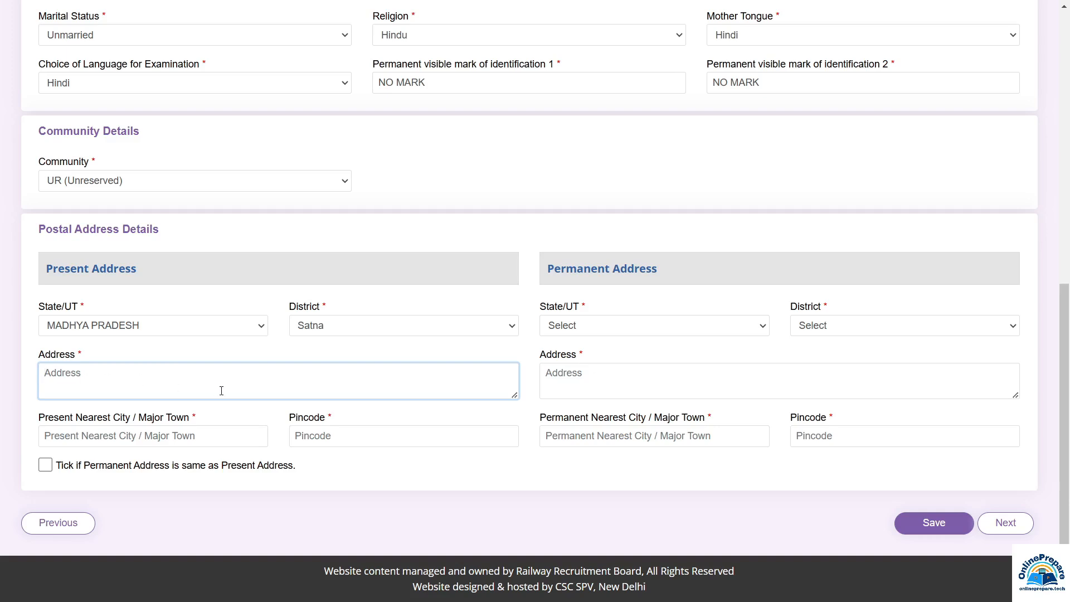
left_click(102, 436)
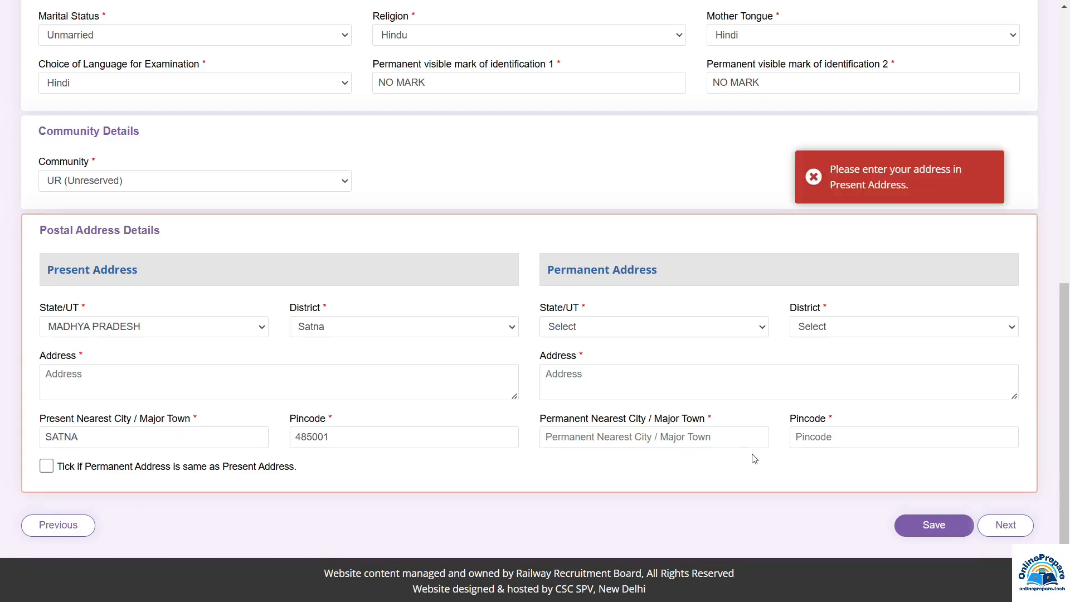
left_click(935, 527)
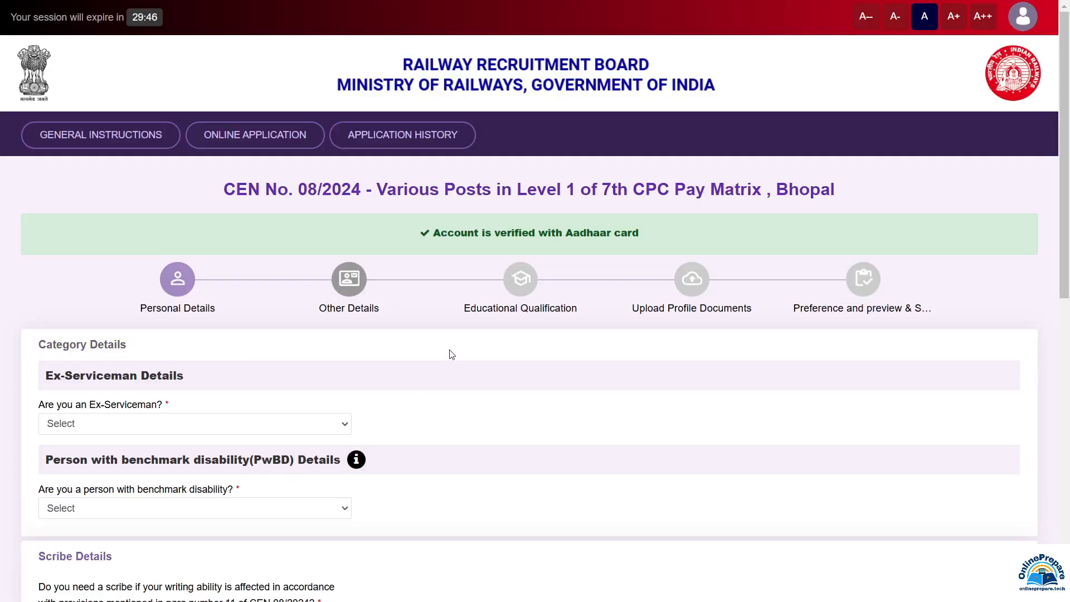
Try Ex-Serviceman Yes with Army service, switching still-in-service from Yes to No
scroll(123, 114, "down", 5)
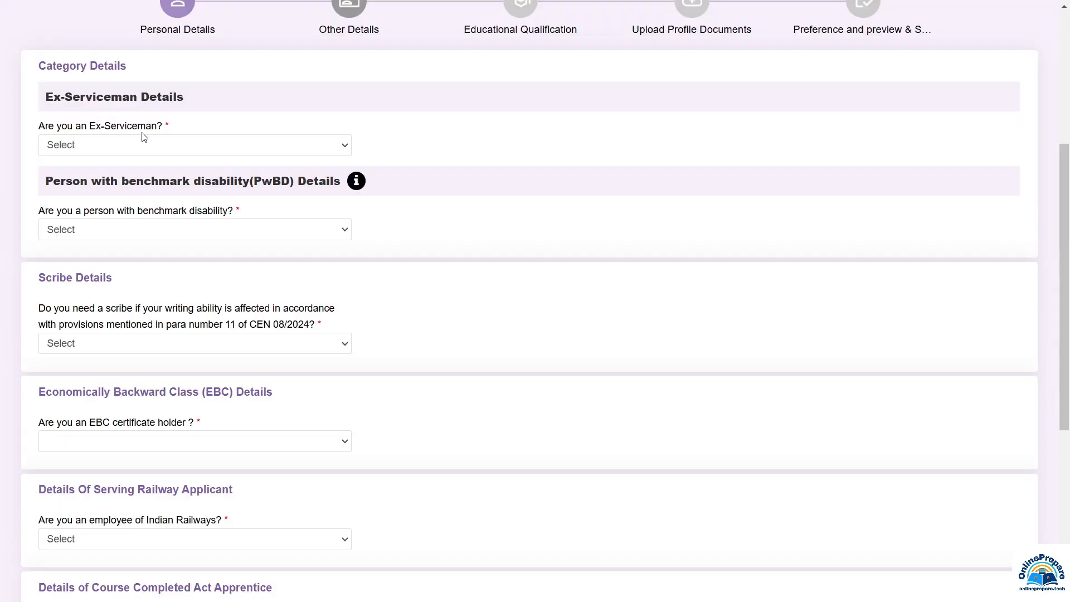
left_click(121, 146)
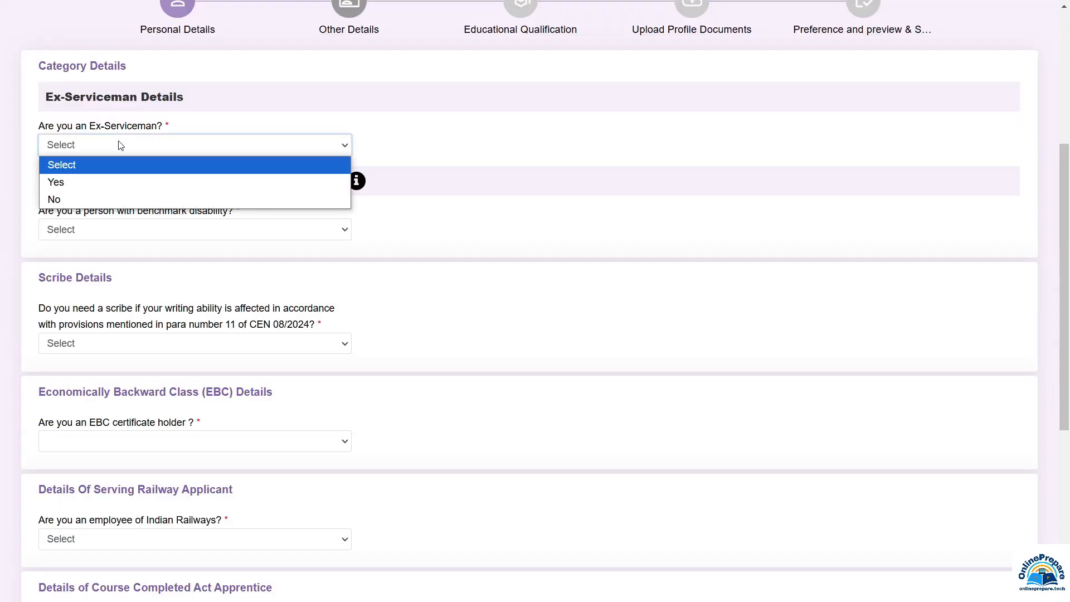
left_click(64, 188)
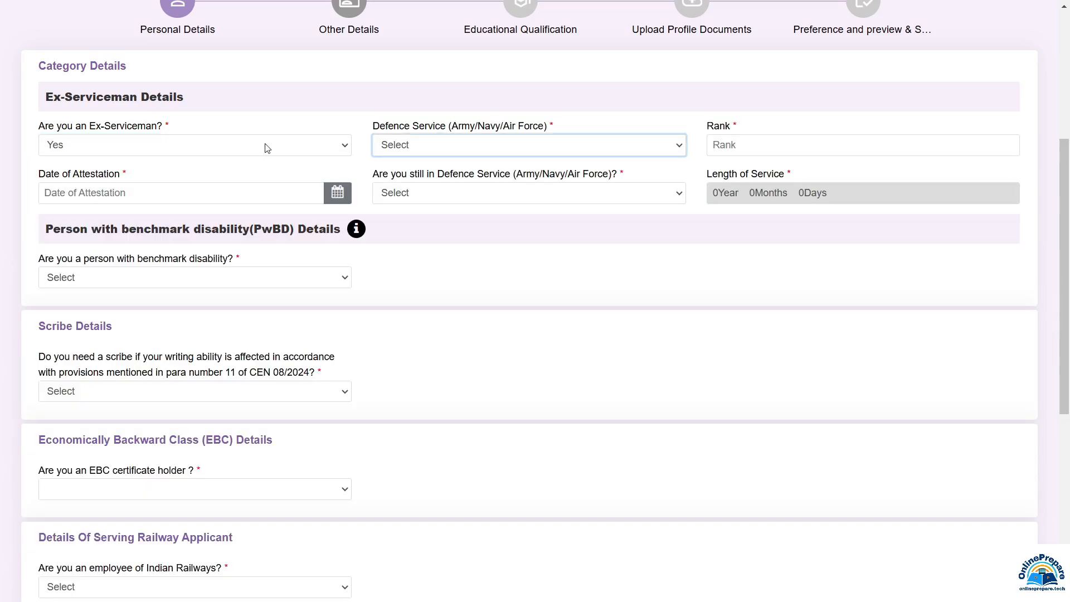
left_click(409, 147)
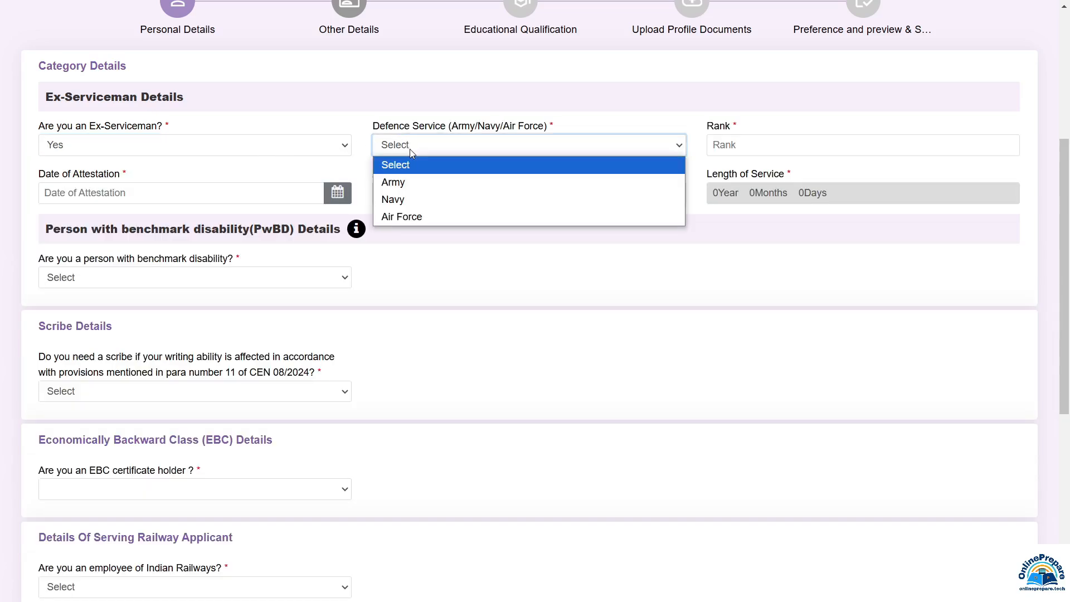
left_click(393, 183)
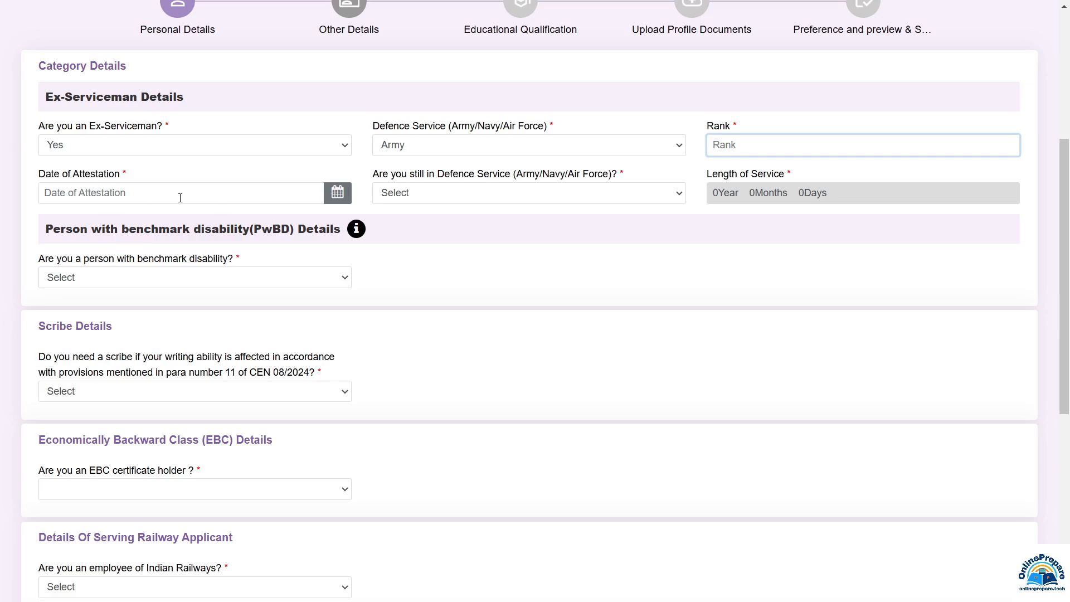
left_click(415, 195)
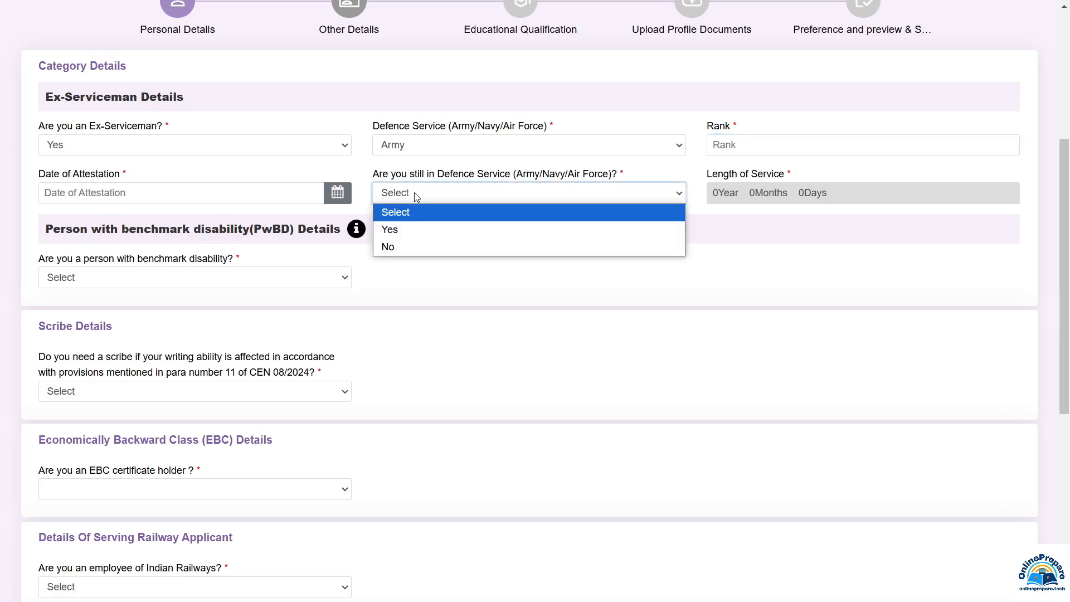
left_click(405, 231)
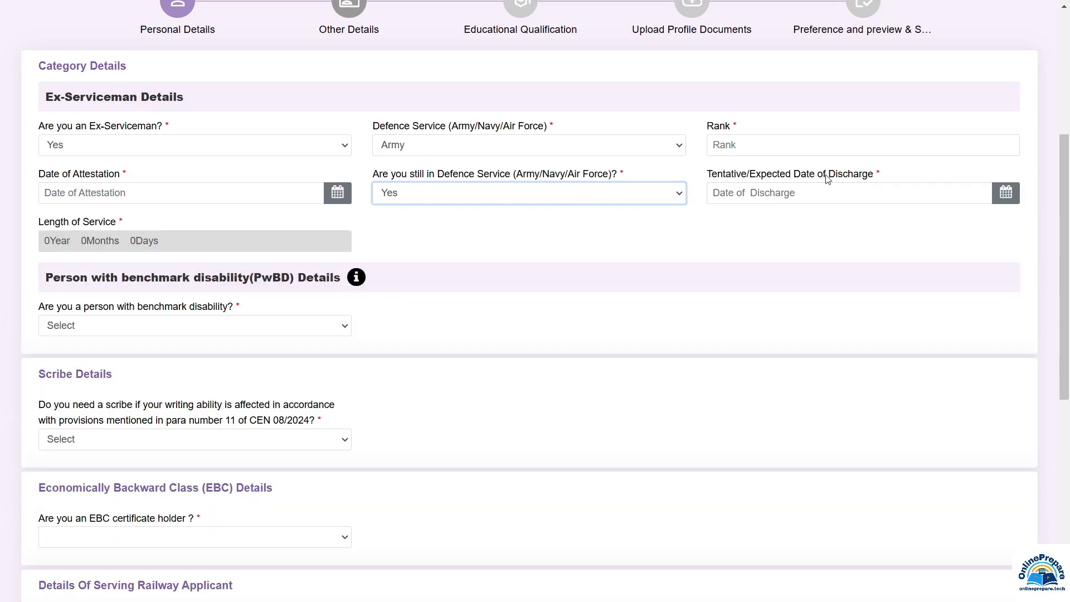
left_click(435, 198)
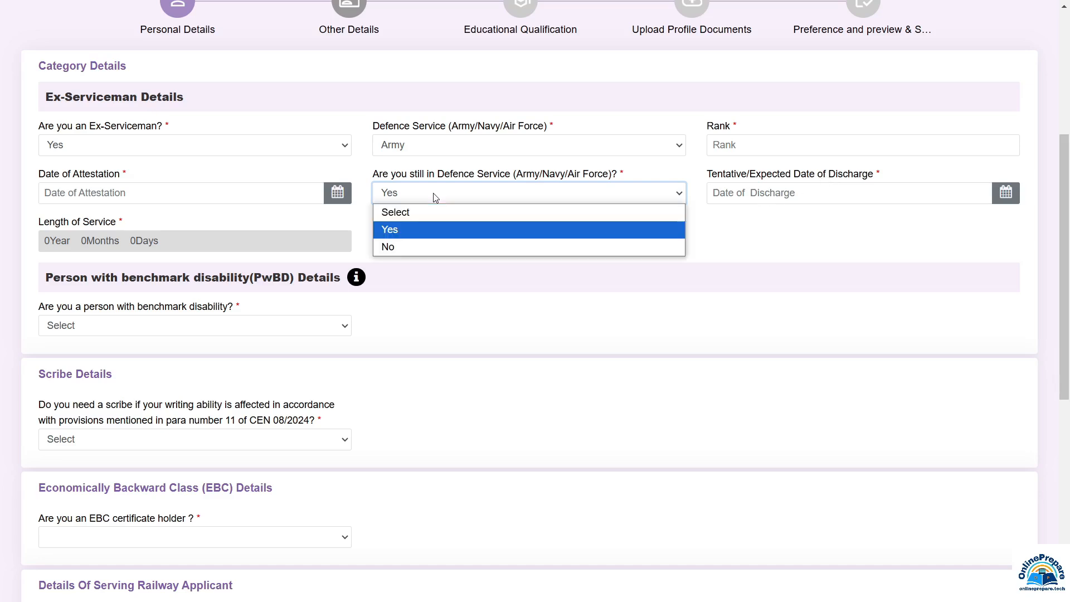
left_click(406, 246)
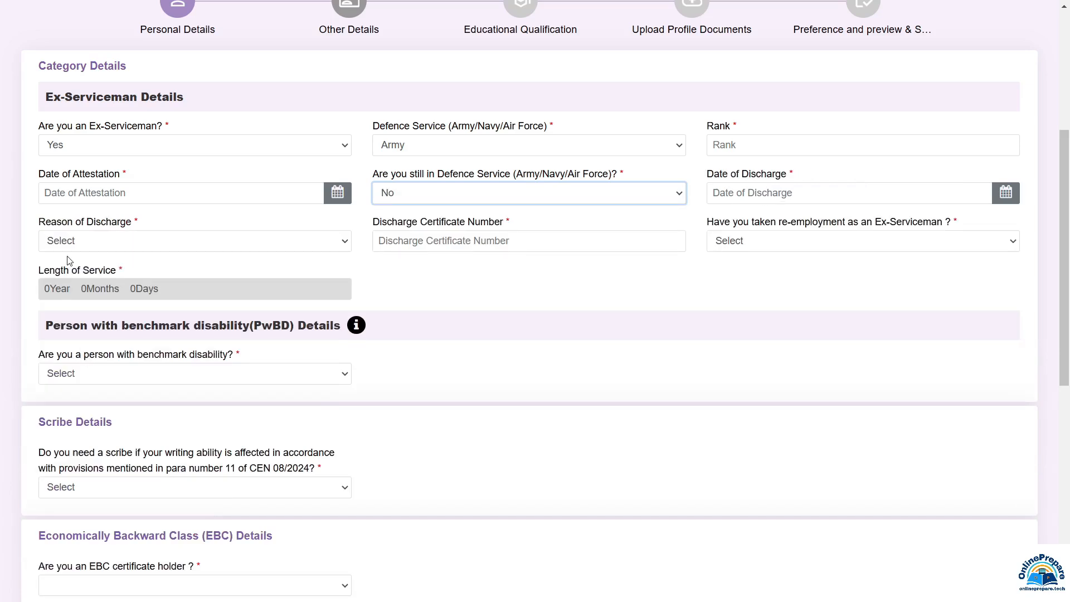
Check discharge and re-employment options, then answer No to being an Ex-Serviceman
left_click(78, 246)
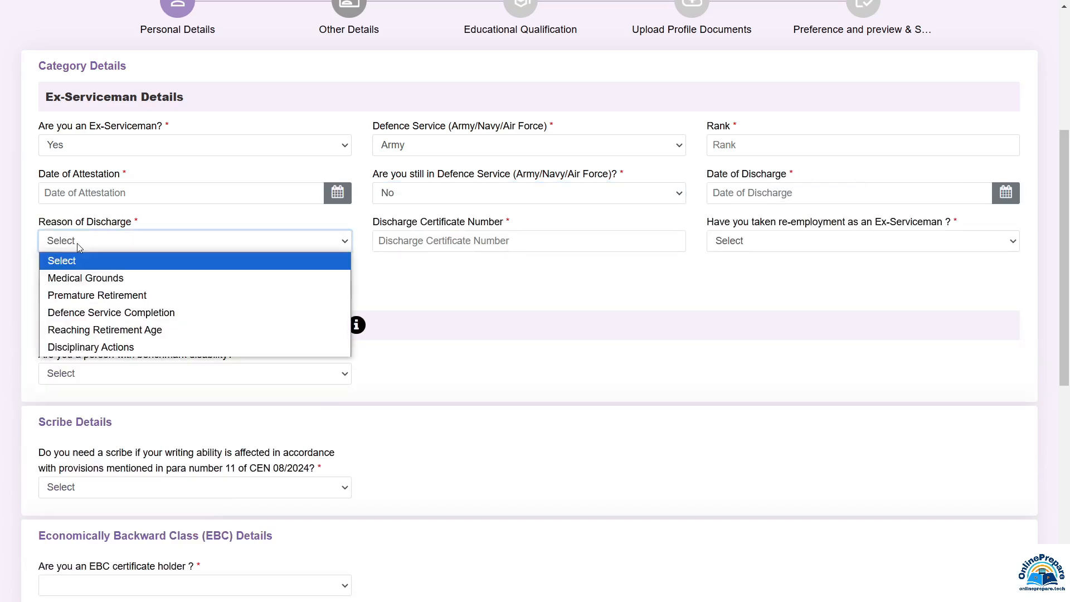
left_click(467, 244)
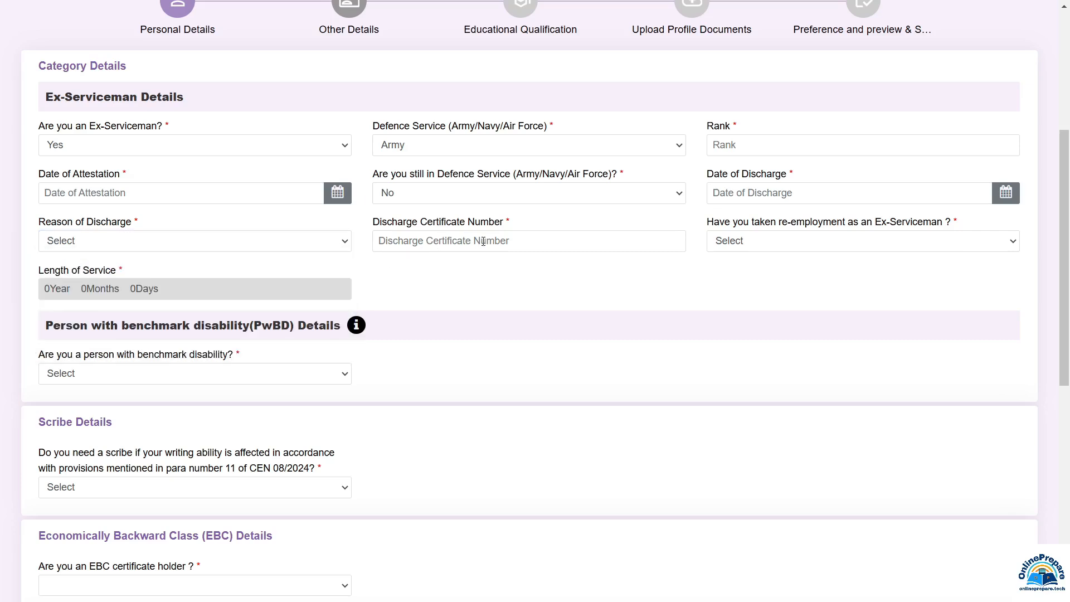
left_click(745, 242)
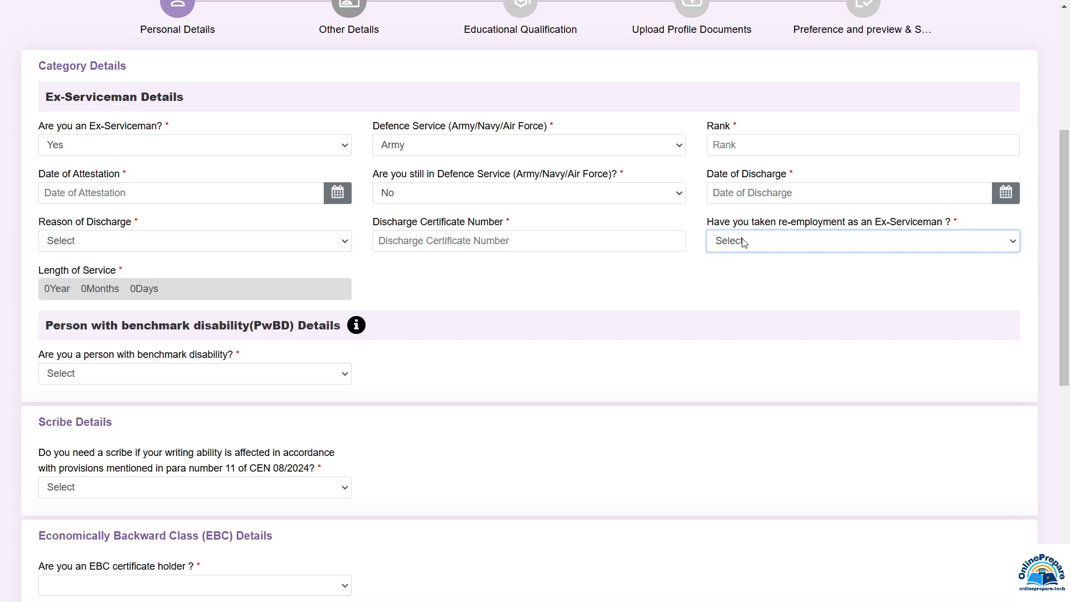
left_click(739, 245)
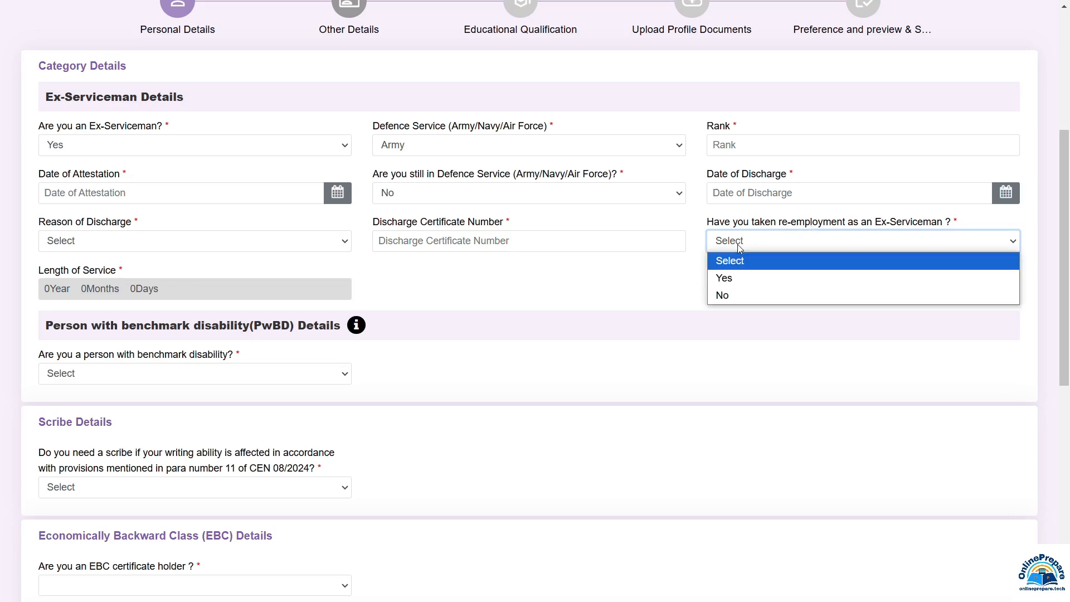
left_click(726, 279)
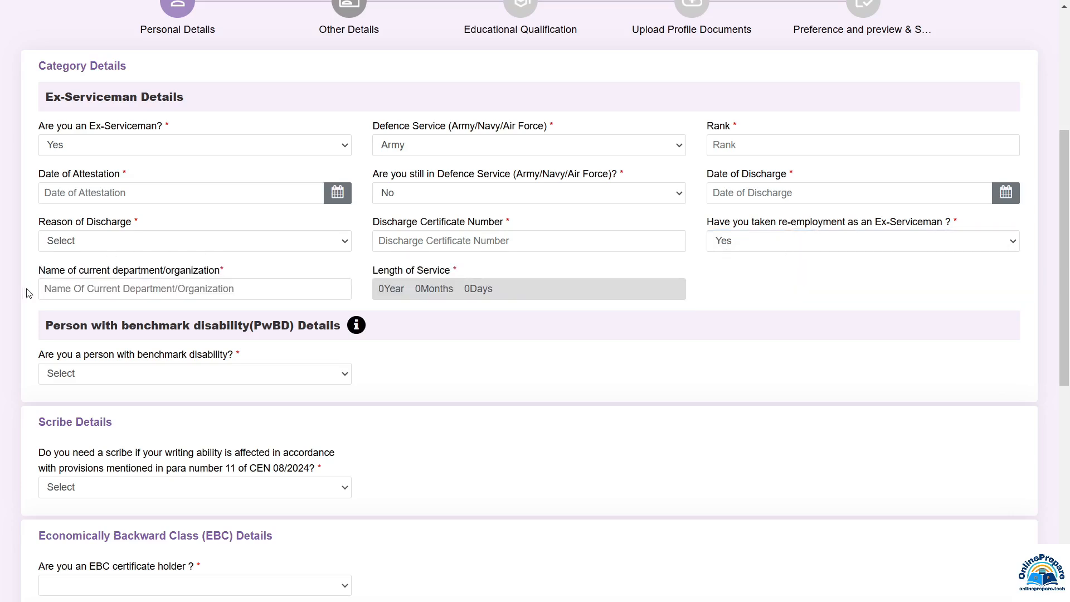
left_click(99, 291)
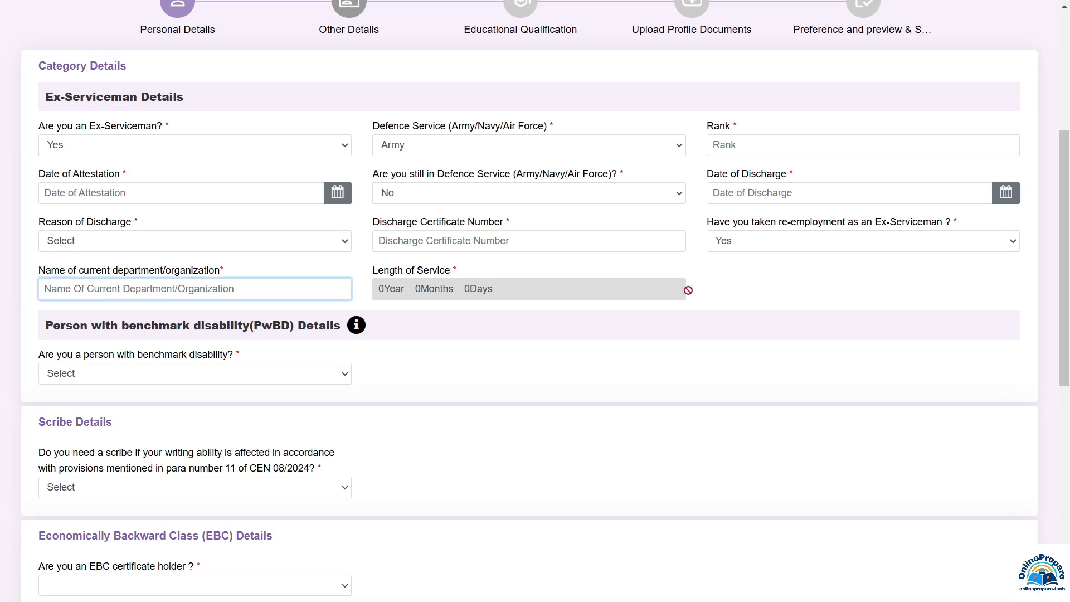
left_click(97, 154)
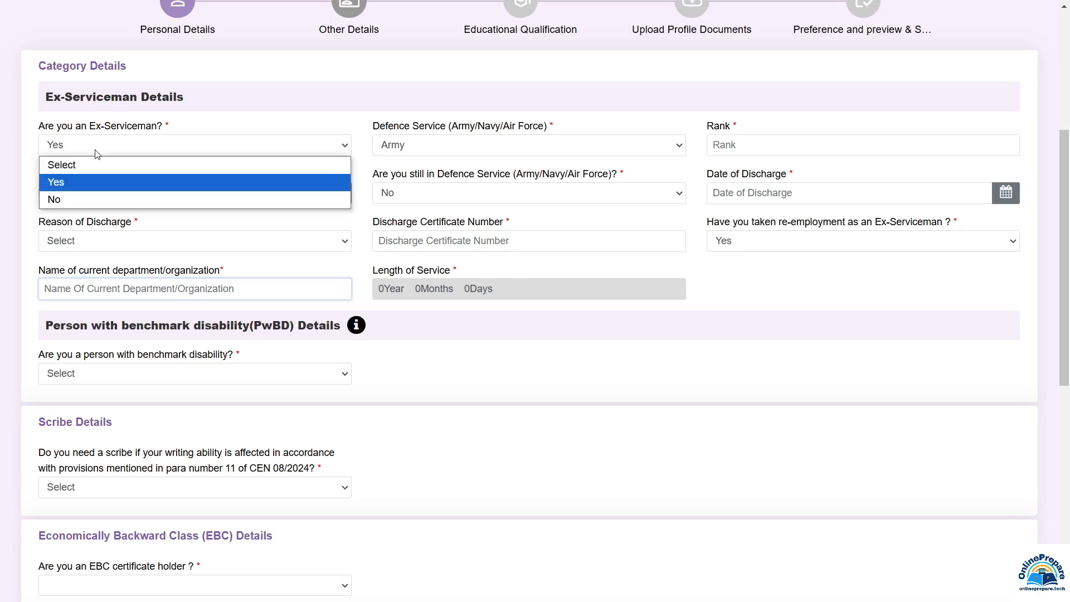
left_click(65, 200)
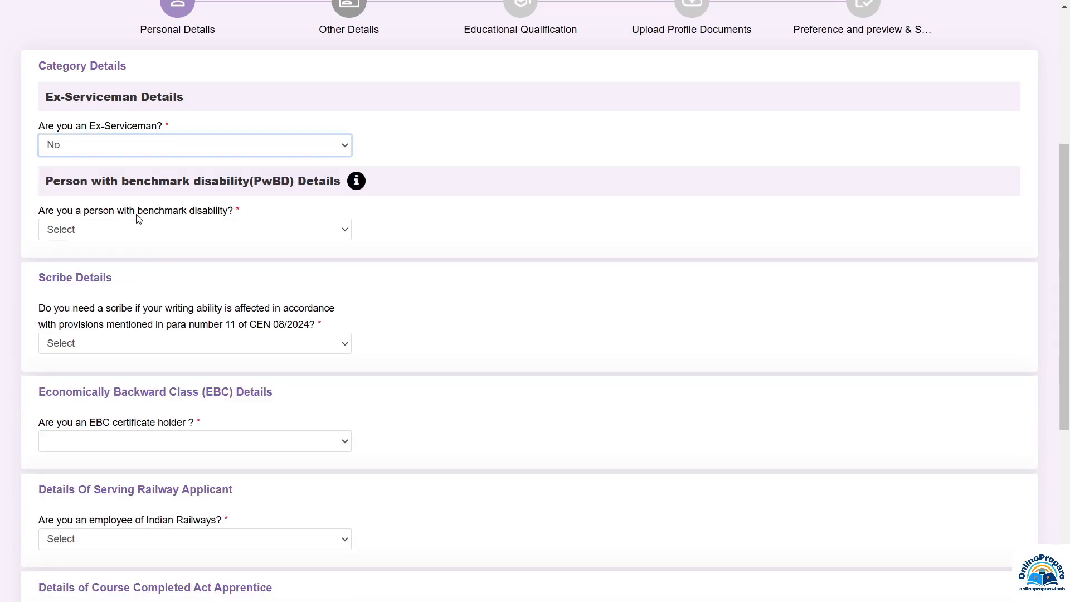
Answer Yes to benchmark disability, choose Multiple Disability (MD) and dismiss its notice
left_click(74, 234)
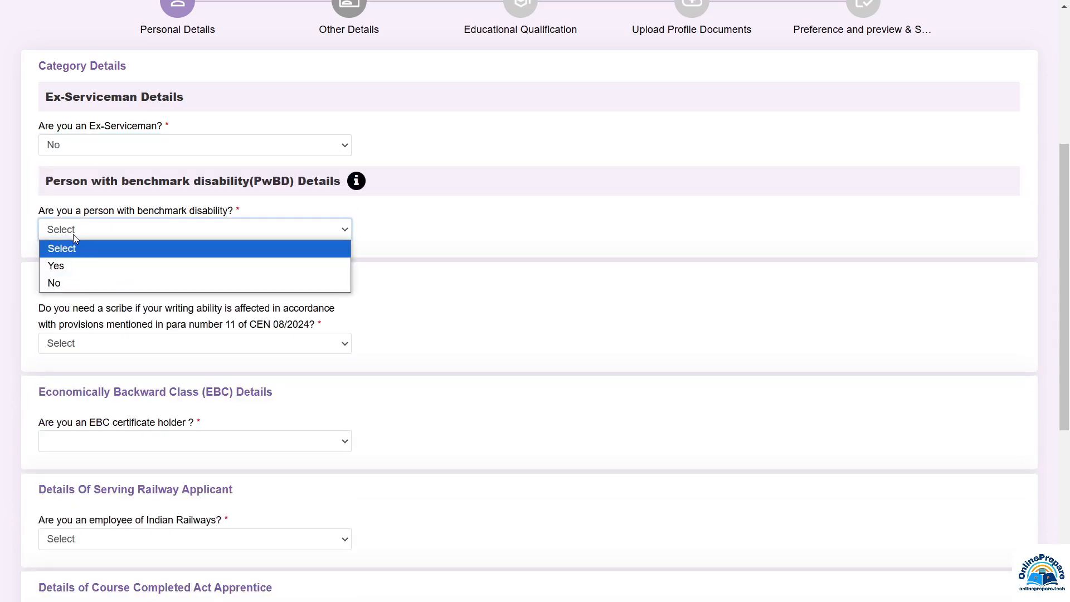
left_click(70, 271)
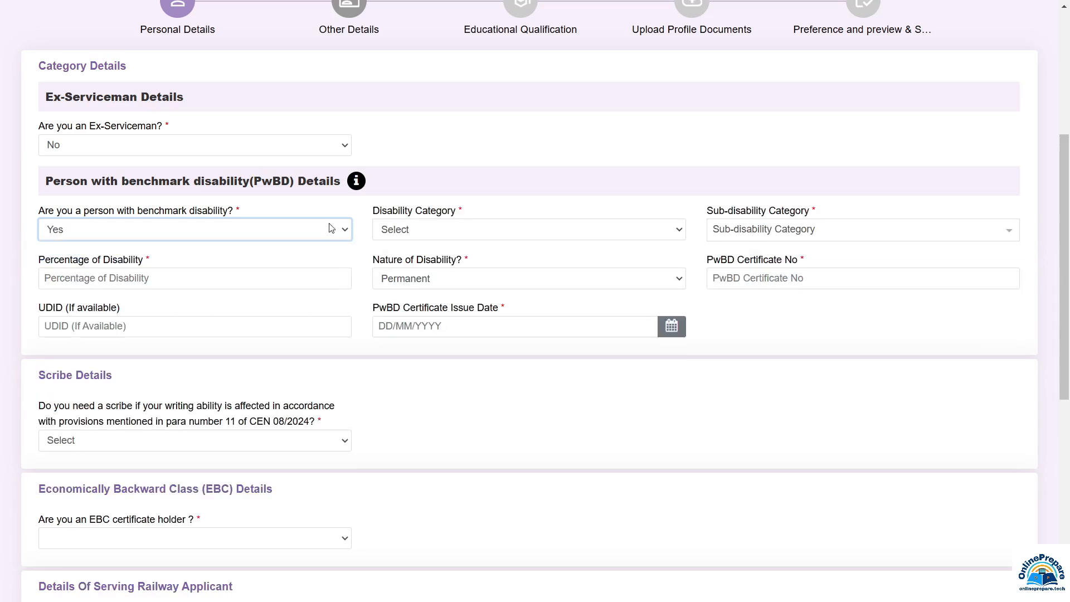
left_click(429, 233)
left_click(433, 335)
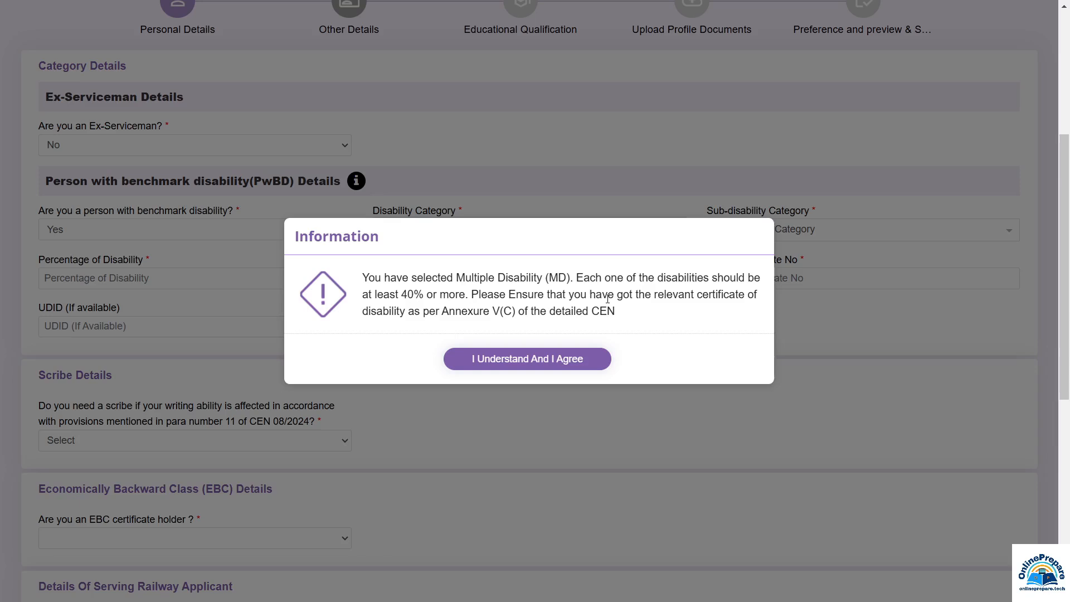
key("Return")
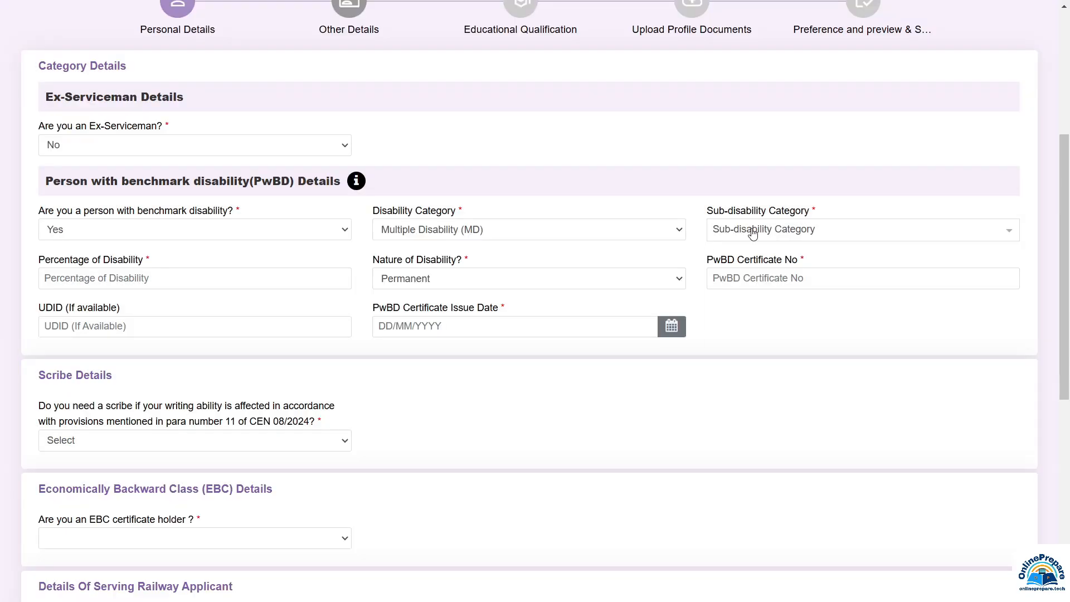
Review the disability detail fields, keeping Permanent as the nature of disability
left_click(753, 233)
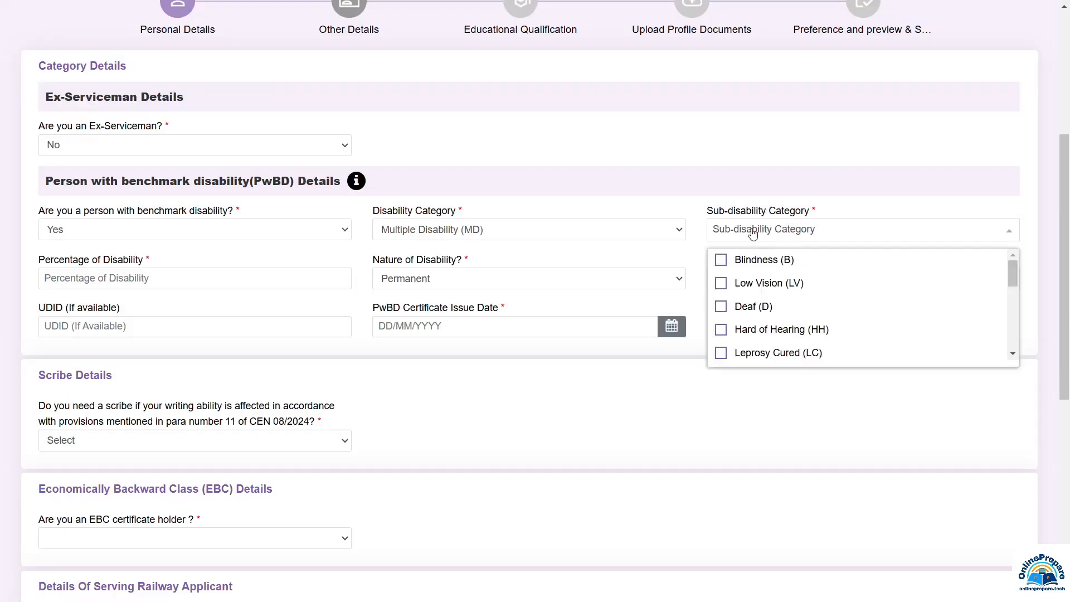
left_click(138, 282)
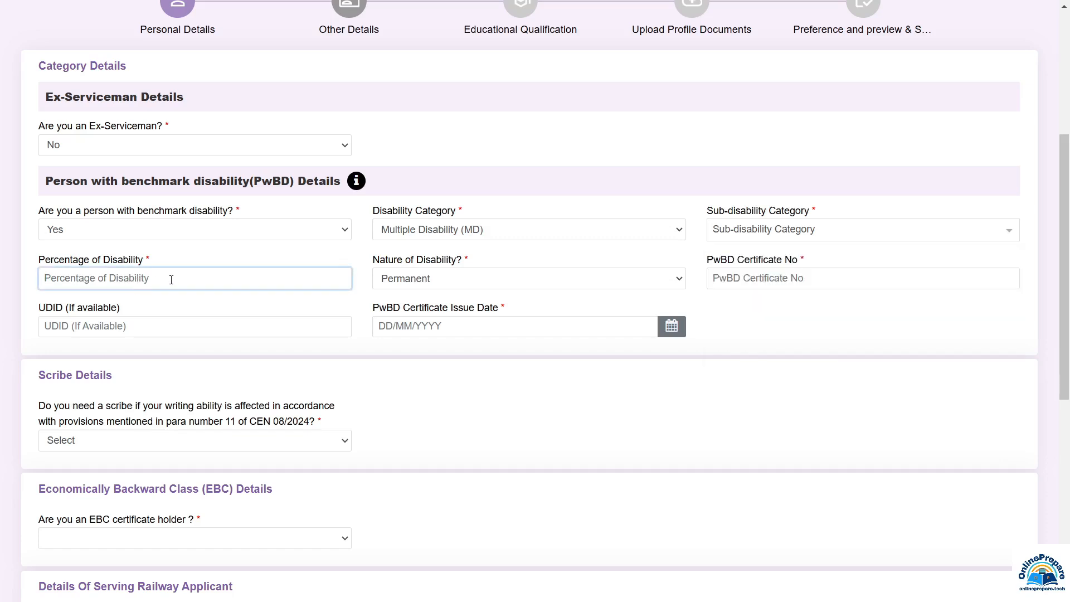
left_click(436, 284)
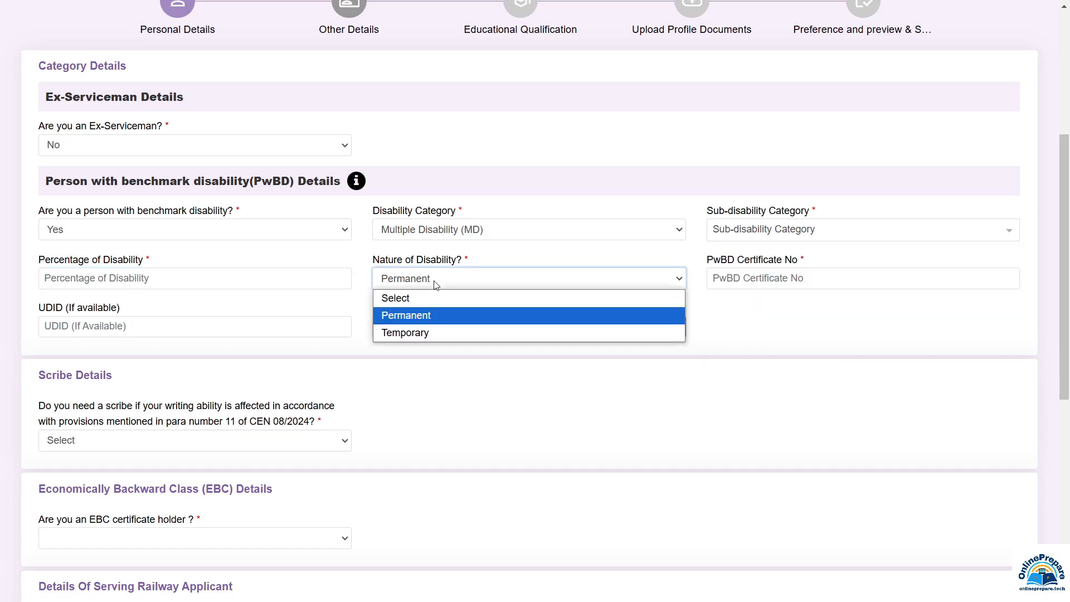
left_click(715, 313)
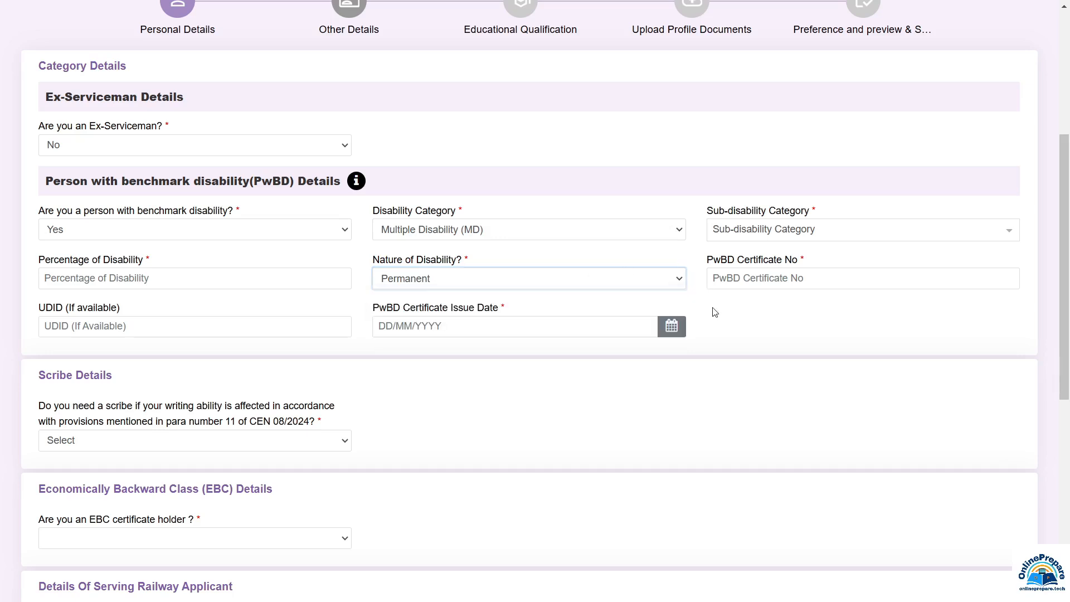
left_click(741, 282)
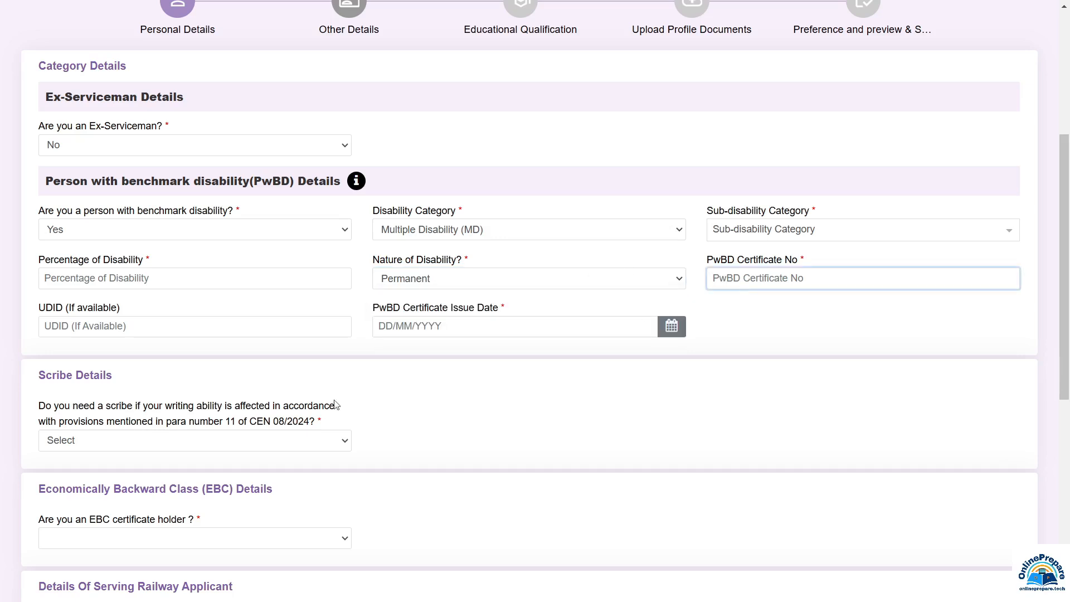
left_click(68, 329)
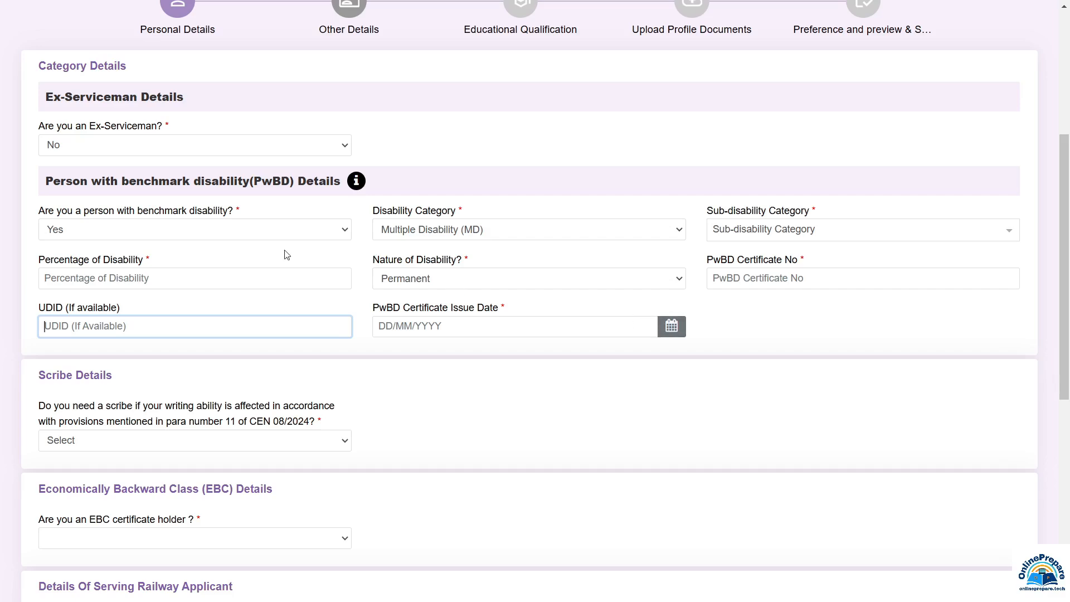
left_click(103, 229)
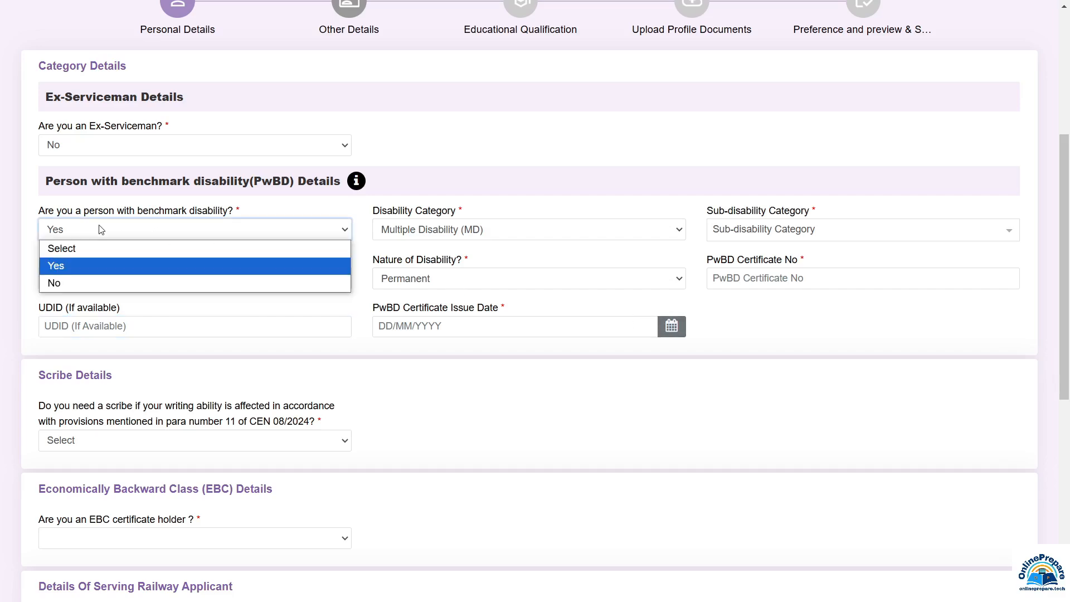
Change benchmark disability to No and answer Yes to needing a scribe, acknowledging the notice
left_click(70, 283)
scroll(158, 151, "down", 2)
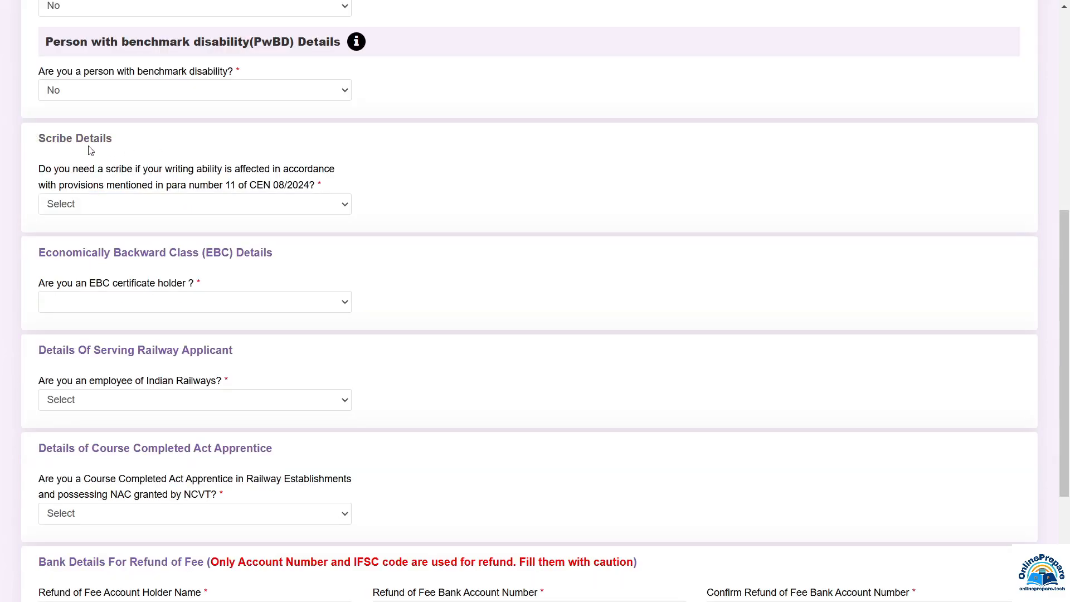
left_click(79, 207)
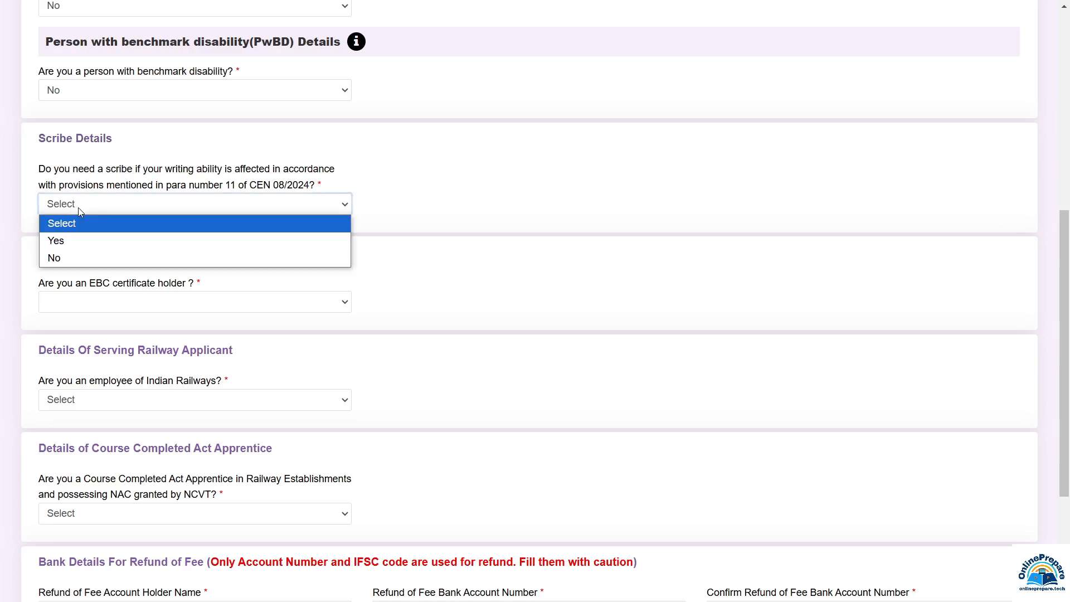
left_click(60, 242)
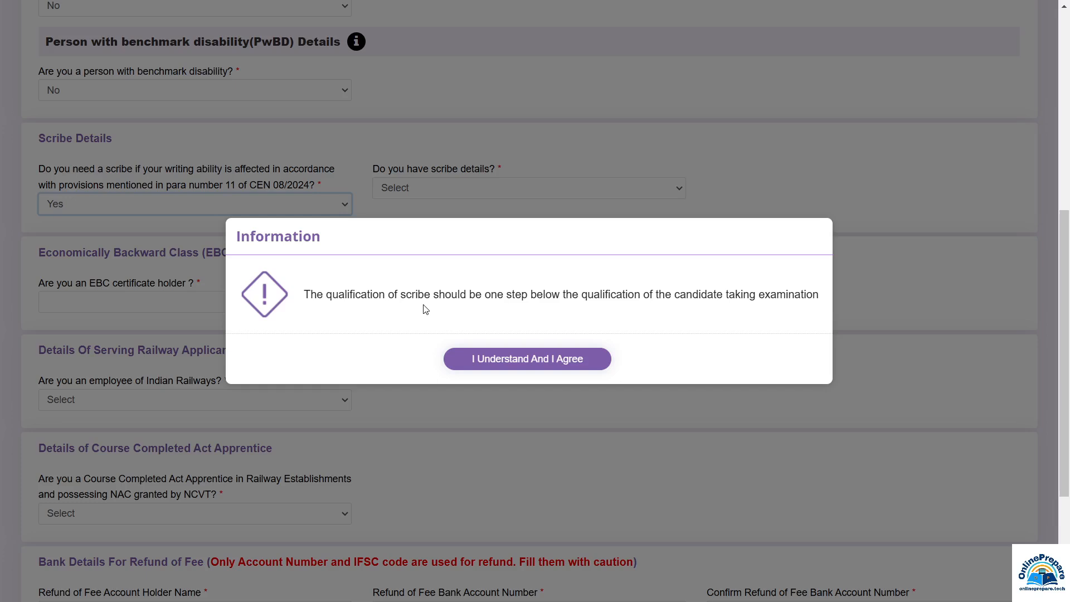
left_click(541, 369)
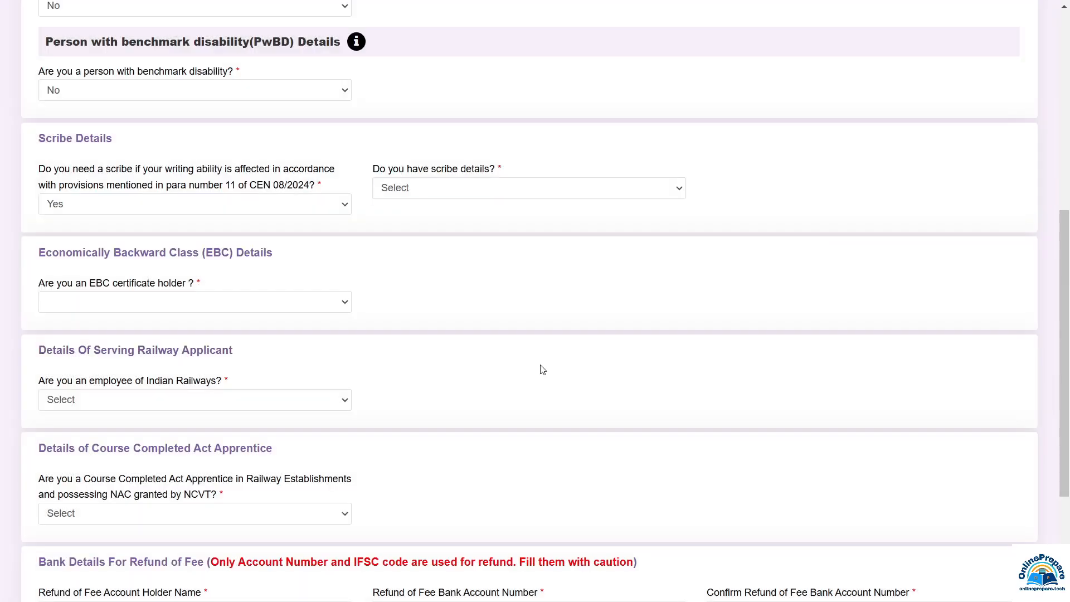
Answer Yes to both scribe sub-questions, close the not-eligible notice, then set scribe need to No
left_click(416, 190)
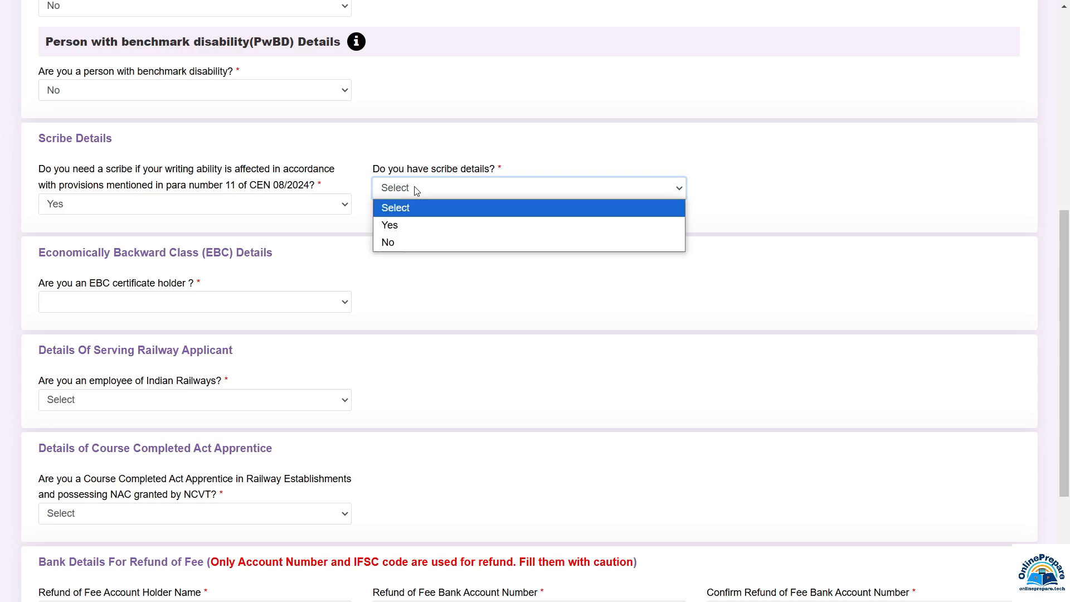
left_click(397, 231)
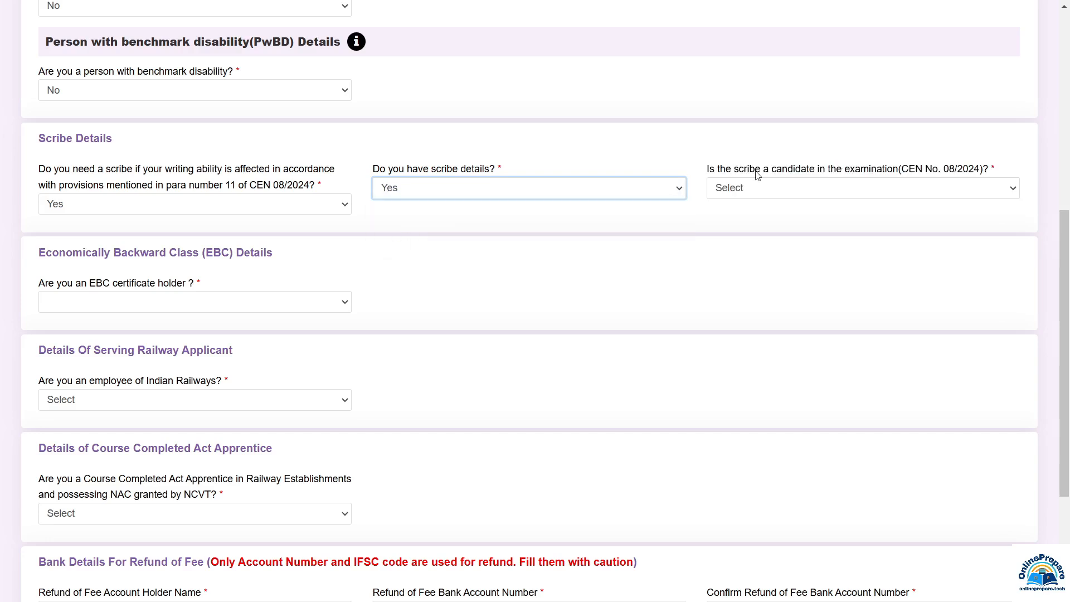
left_click(741, 194)
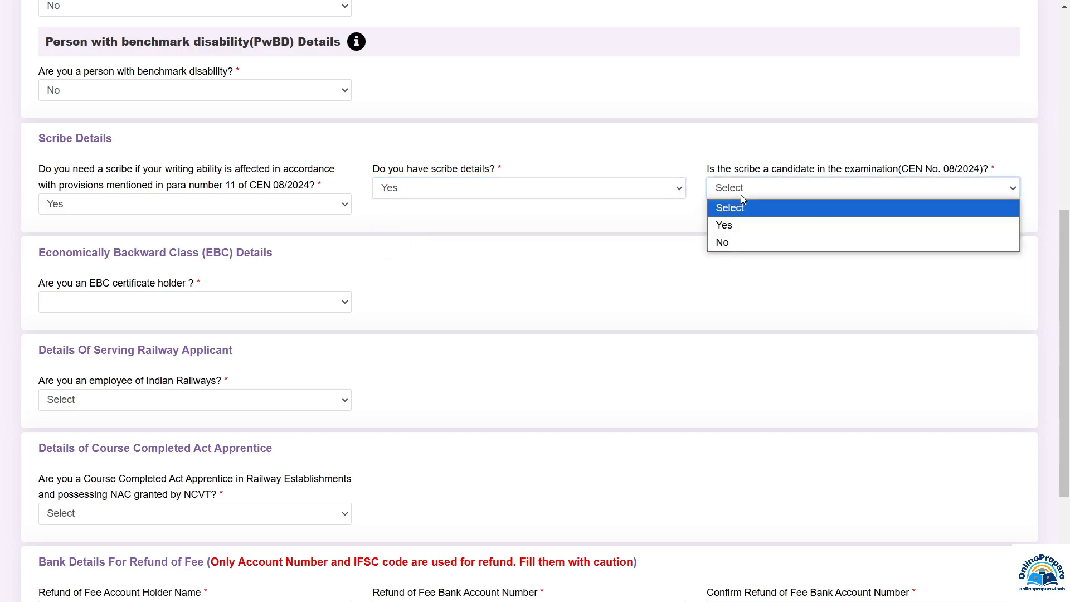
left_click(734, 230)
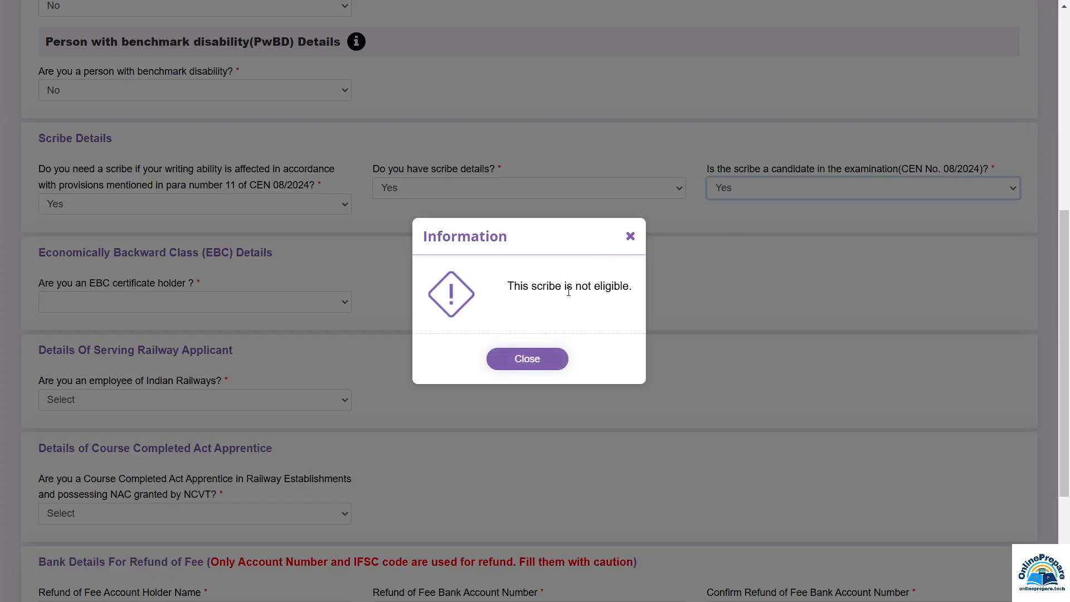
left_click(526, 359)
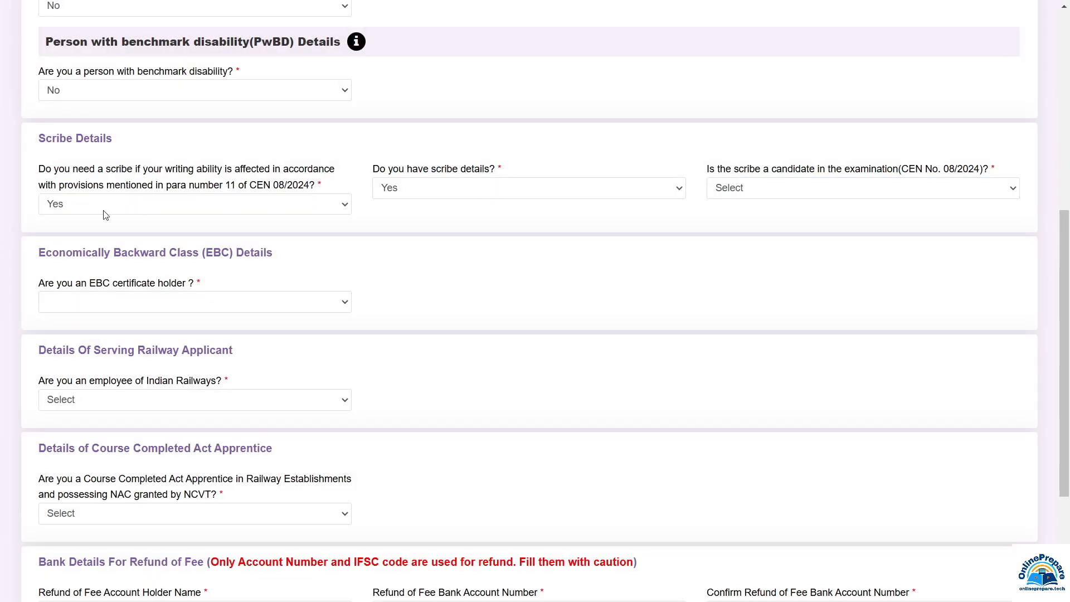
left_click(75, 208)
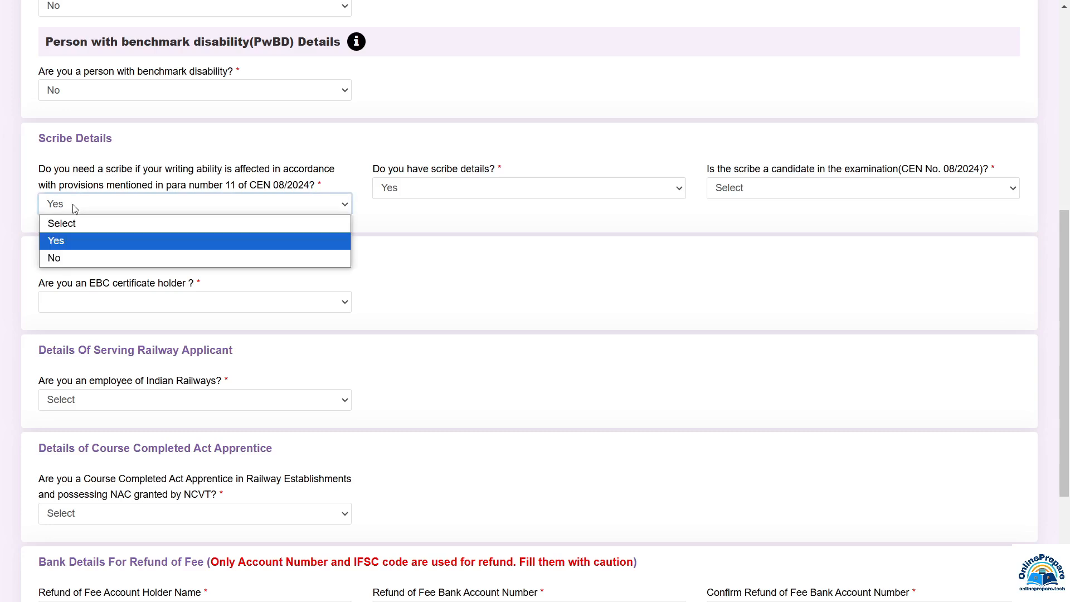
left_click(62, 254)
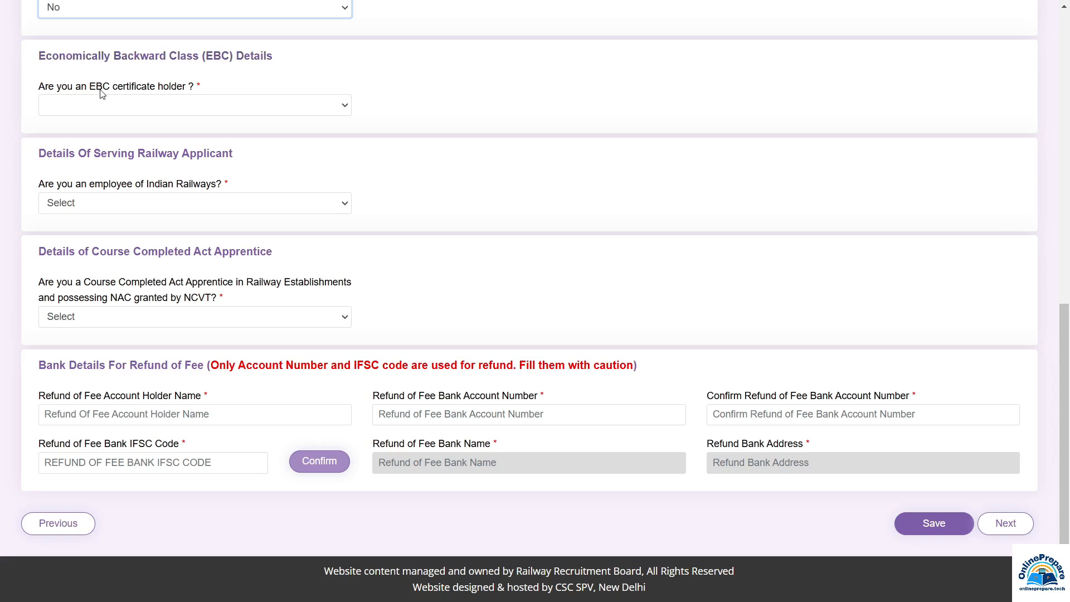
Answer Yes to holding an EBC certificate, agree to the notice, and choose Yes for fee concession
left_click(115, 106)
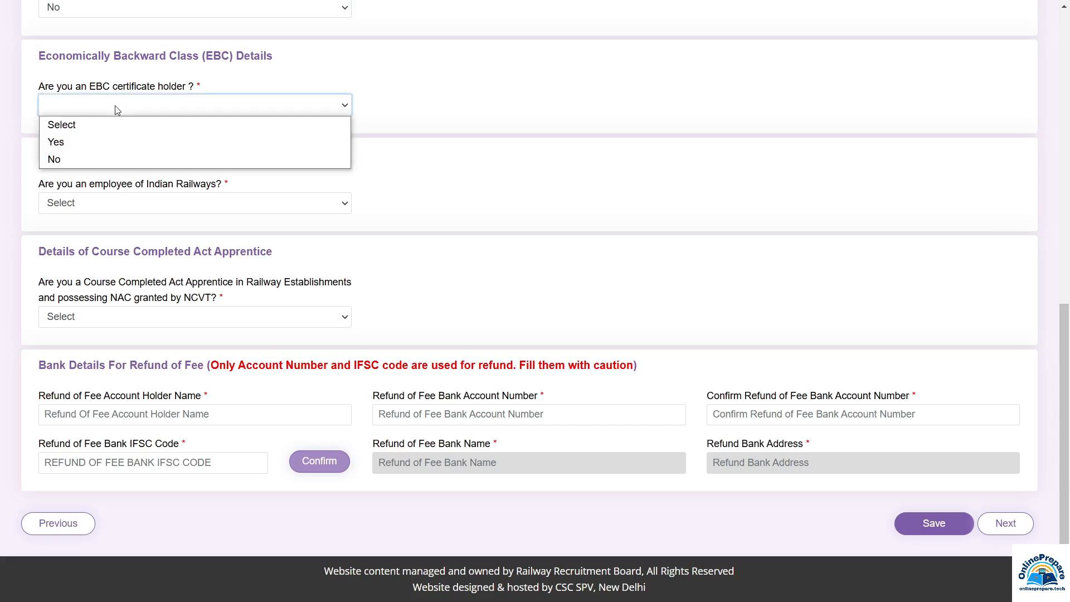
left_click(66, 143)
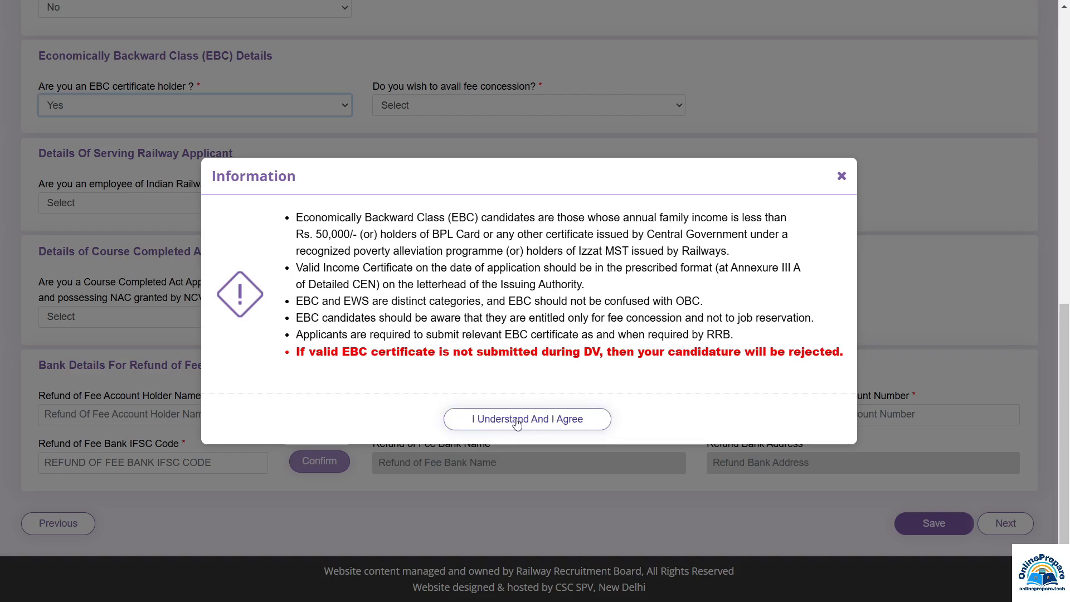
left_click(539, 424)
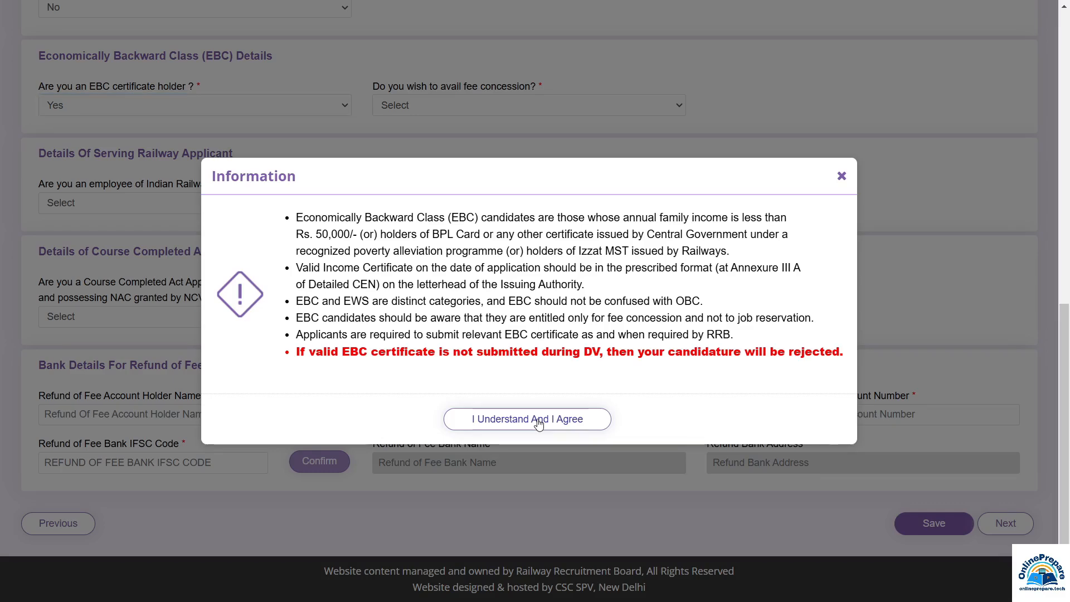
left_click(405, 113)
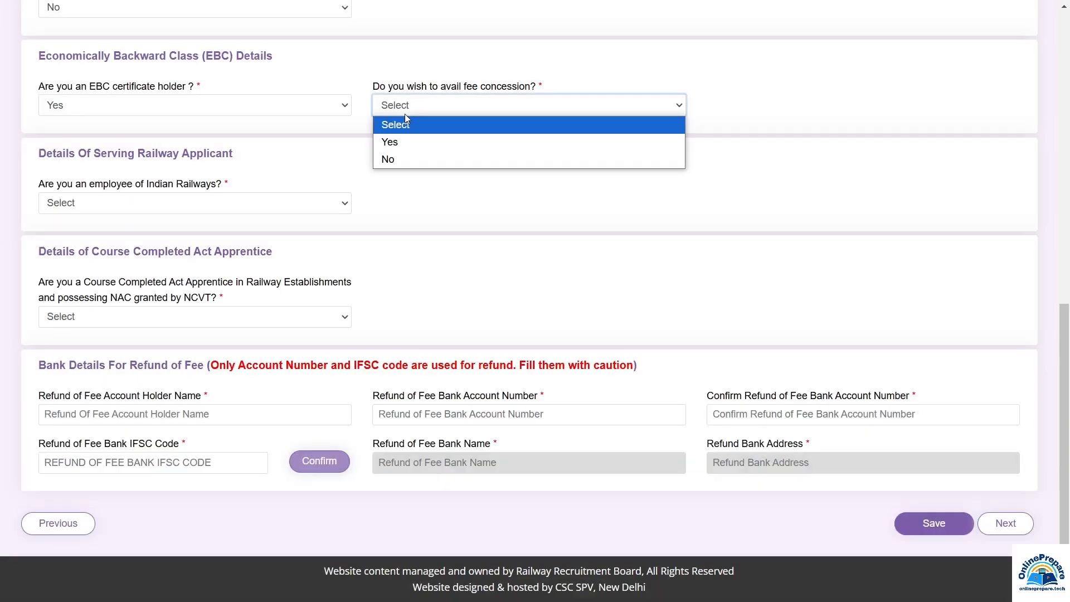
left_click(393, 148)
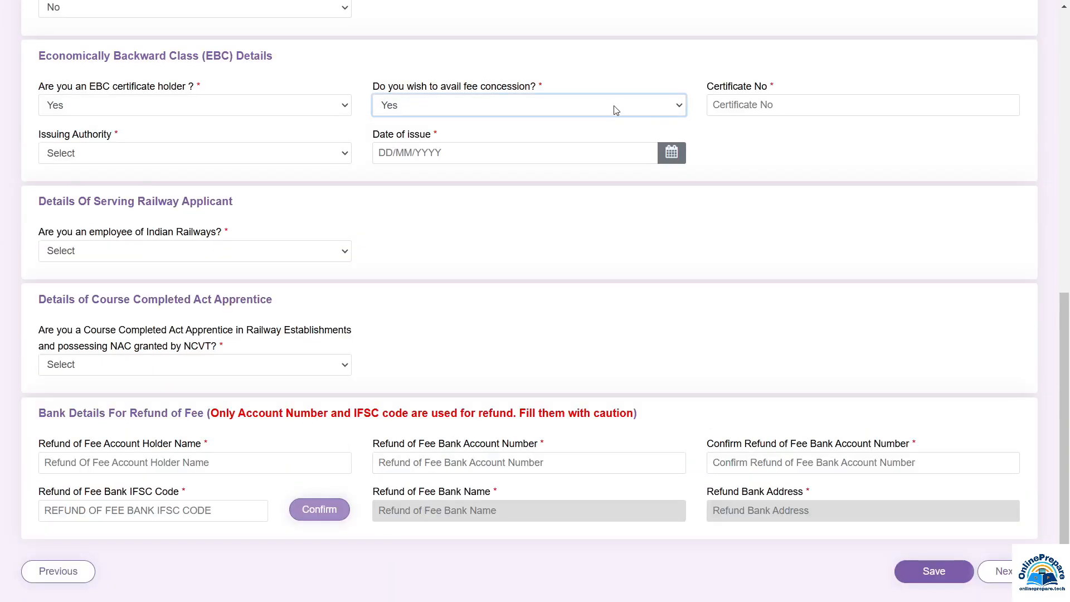
Look over the EBC certificate number, issuing authority and issue date, then set EBC holder to No
left_click(763, 106)
left_click(98, 159)
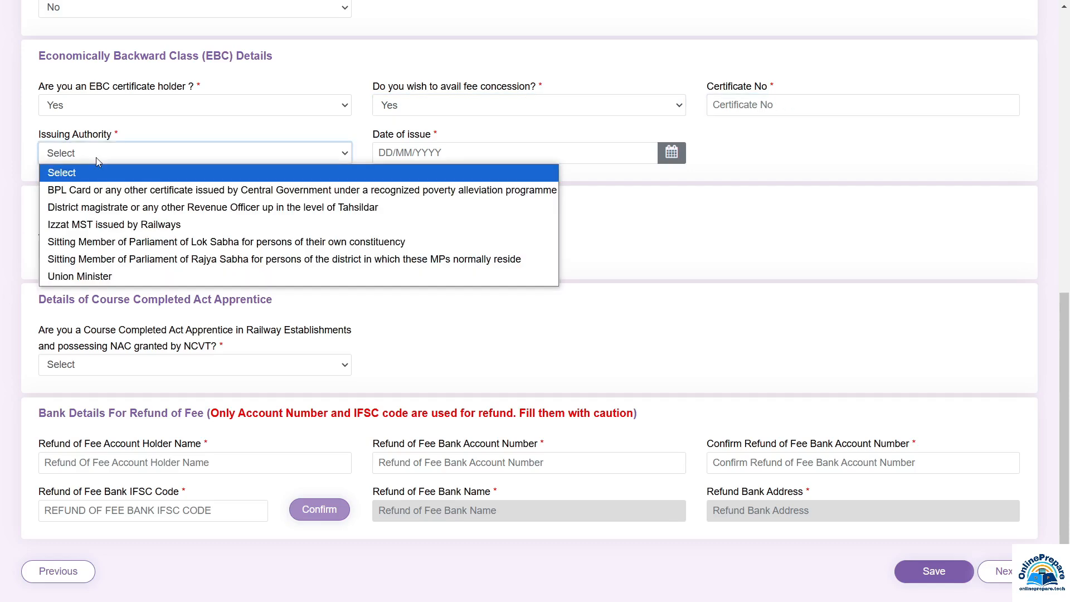
left_click(464, 148)
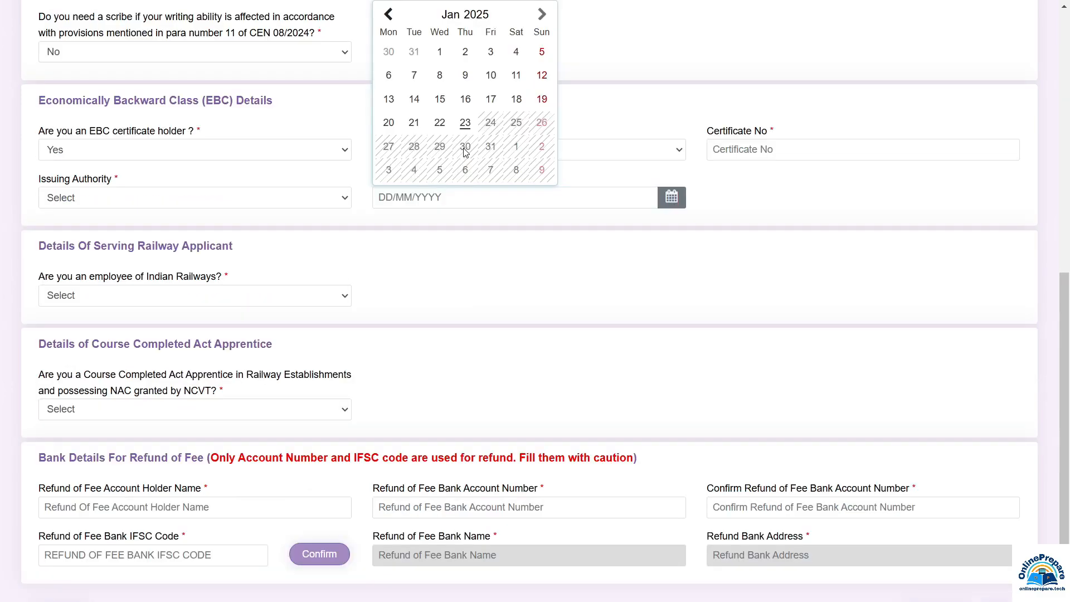
left_click(89, 157)
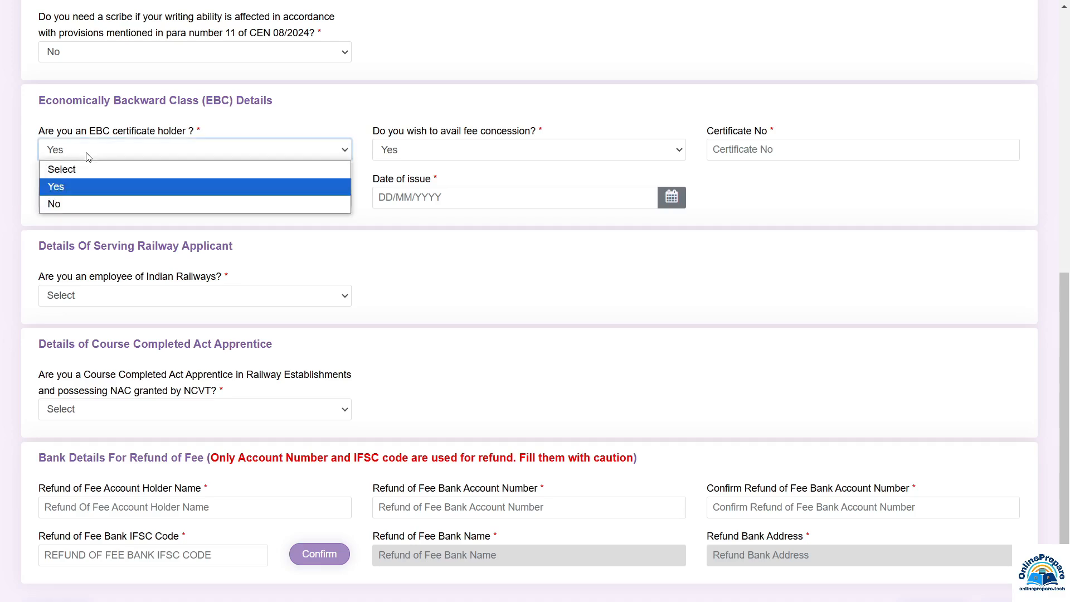
left_click(56, 204)
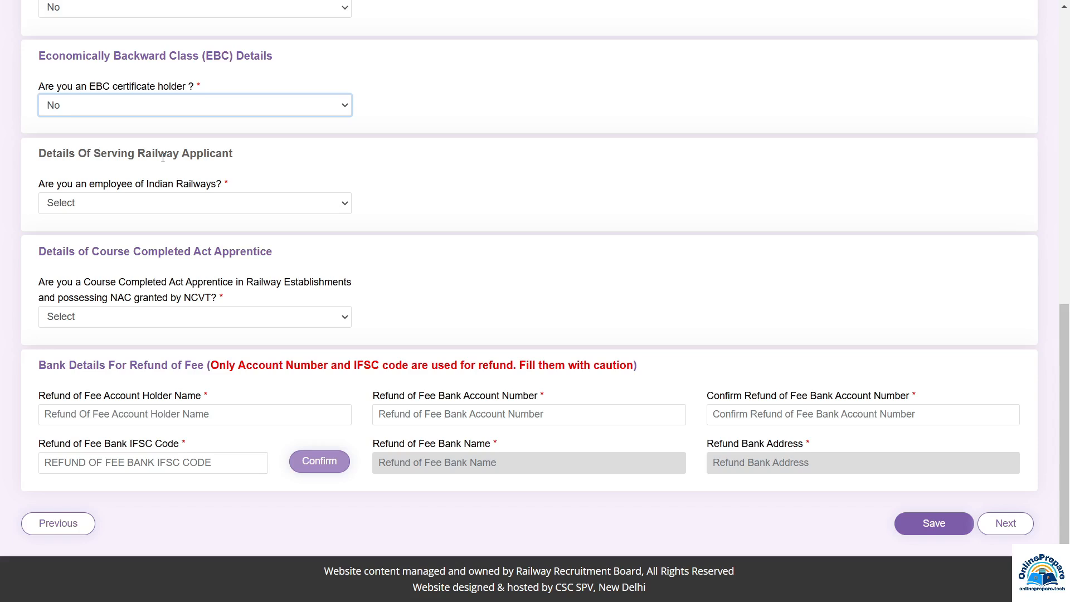
Answer Yes to being an Indian Railways employee and to having applied for NOC
left_click(103, 204)
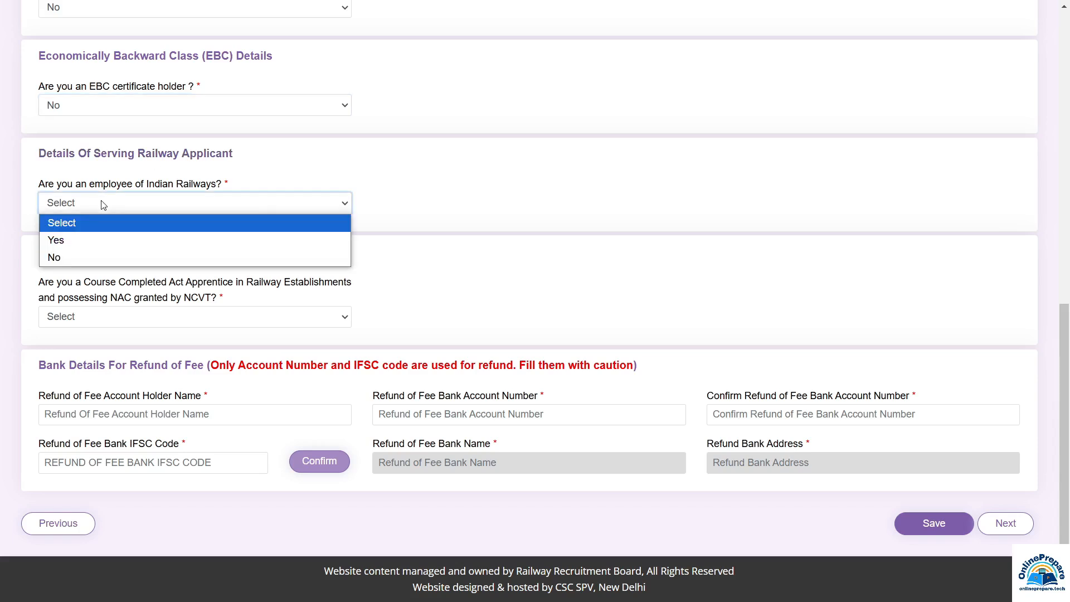
left_click(139, 240)
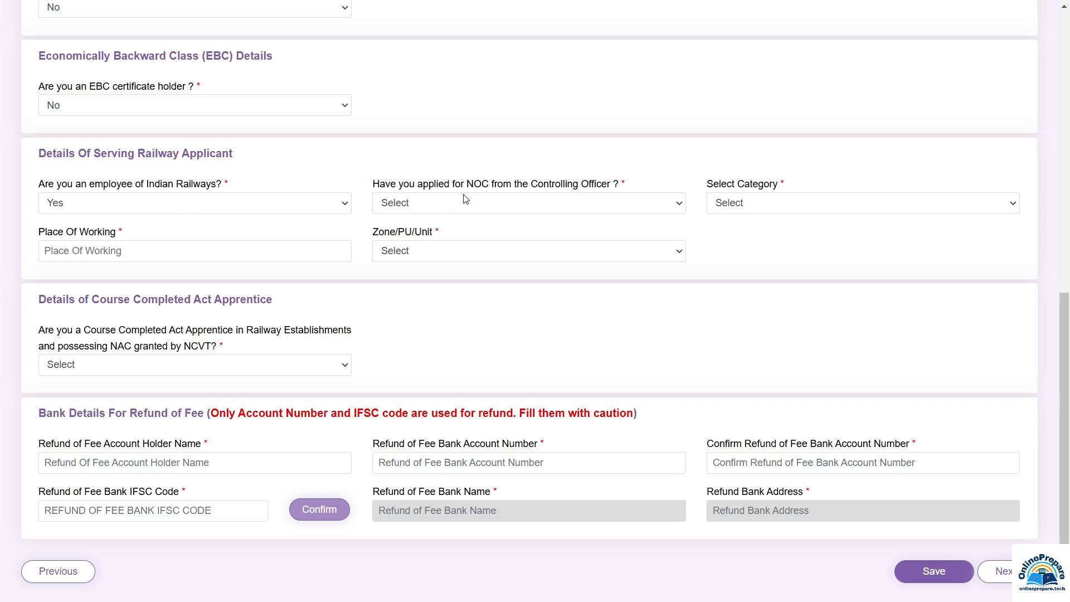
left_click(420, 210)
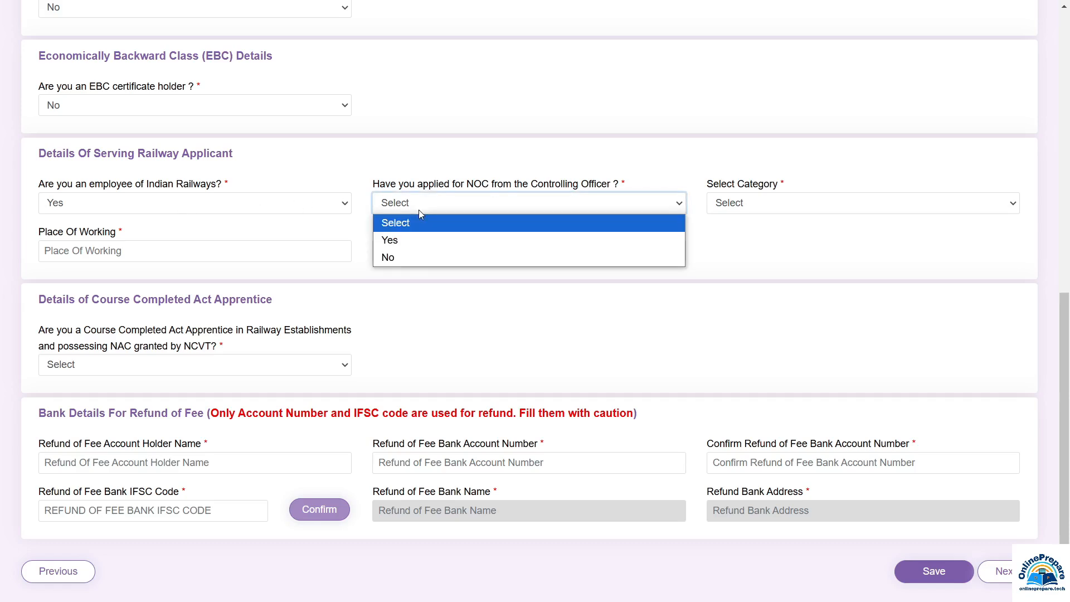
left_click(405, 247)
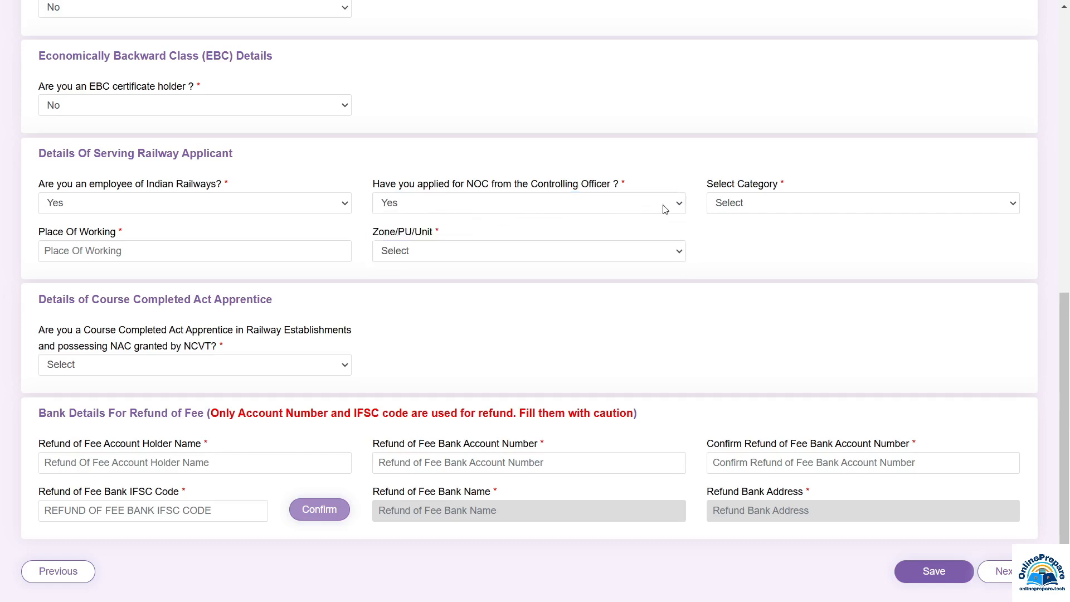
Look over the staff category, place of working and zone/unit fields without filling them
left_click(724, 205)
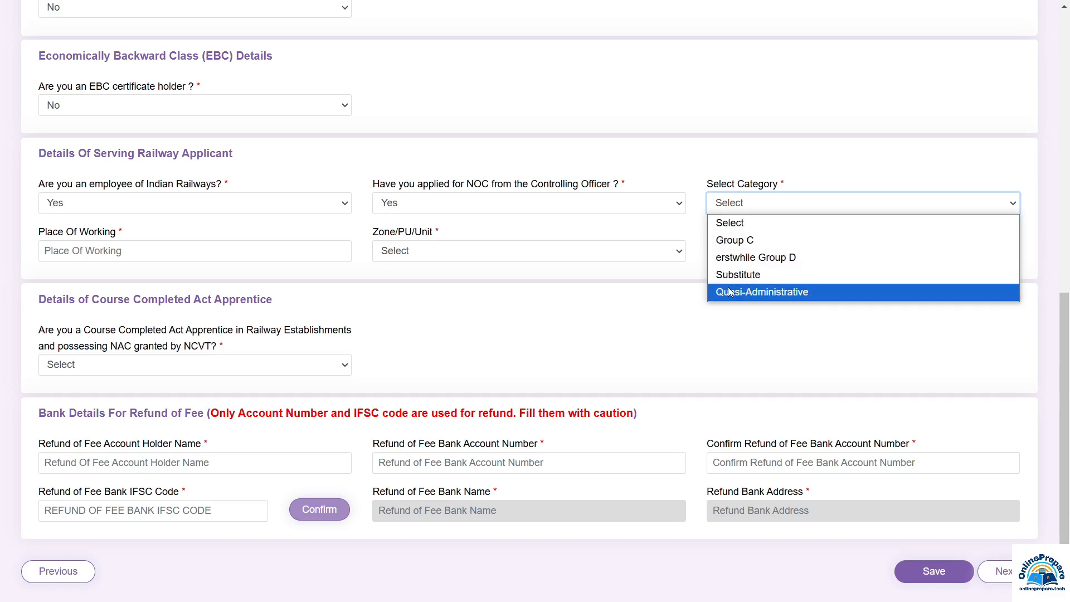
left_click(112, 254)
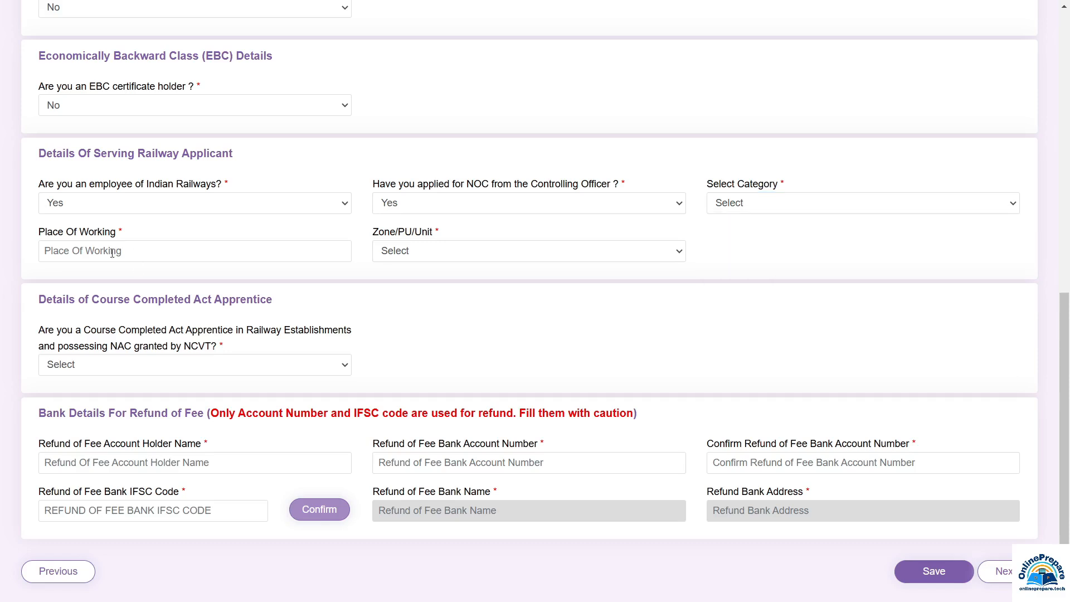
left_click(115, 258)
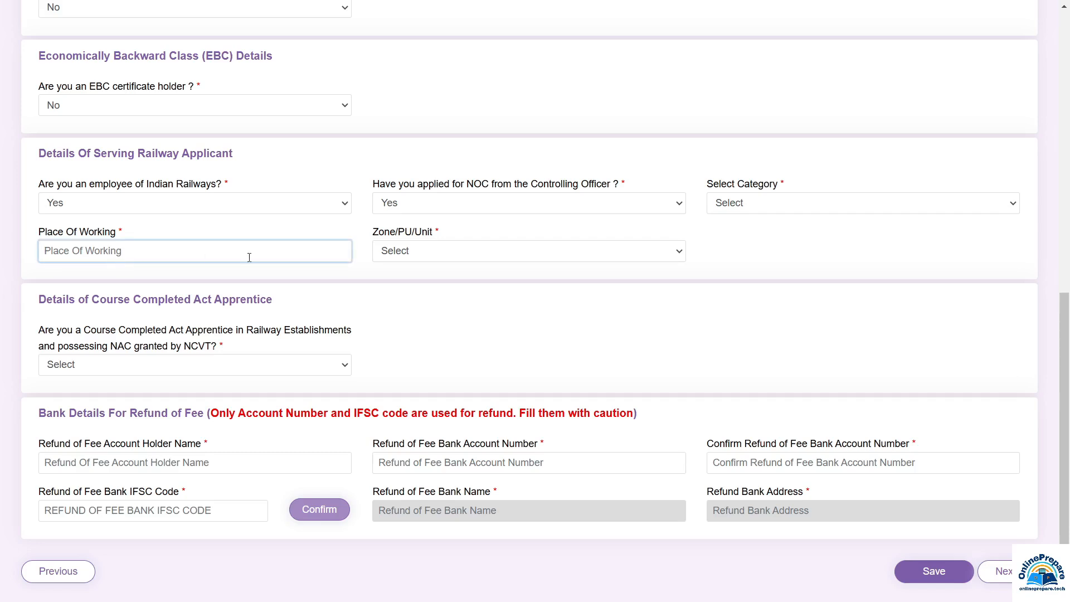
left_click(363, 249)
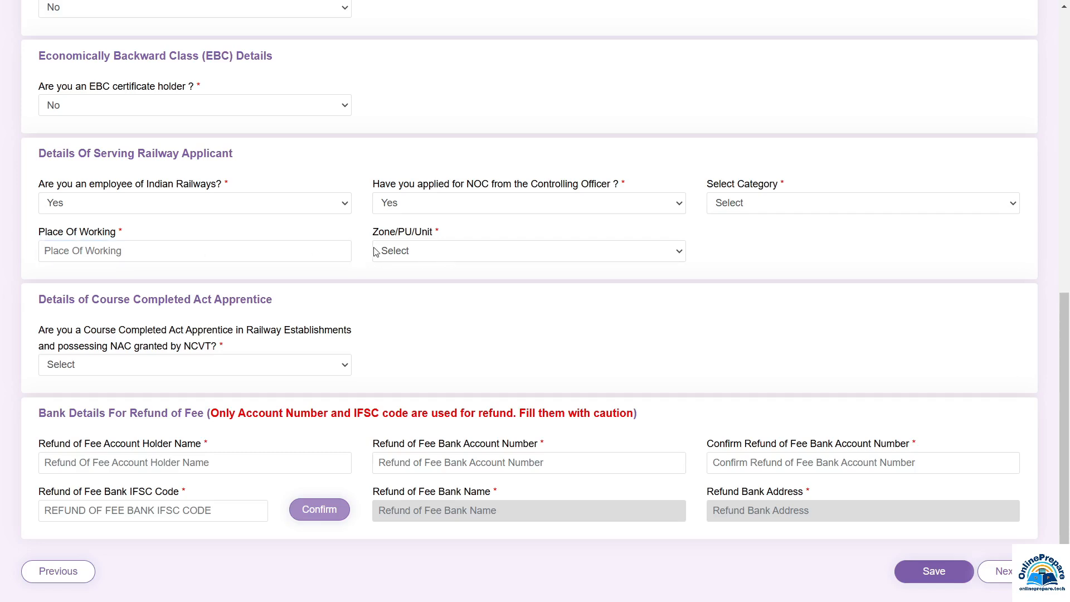
left_click(405, 254)
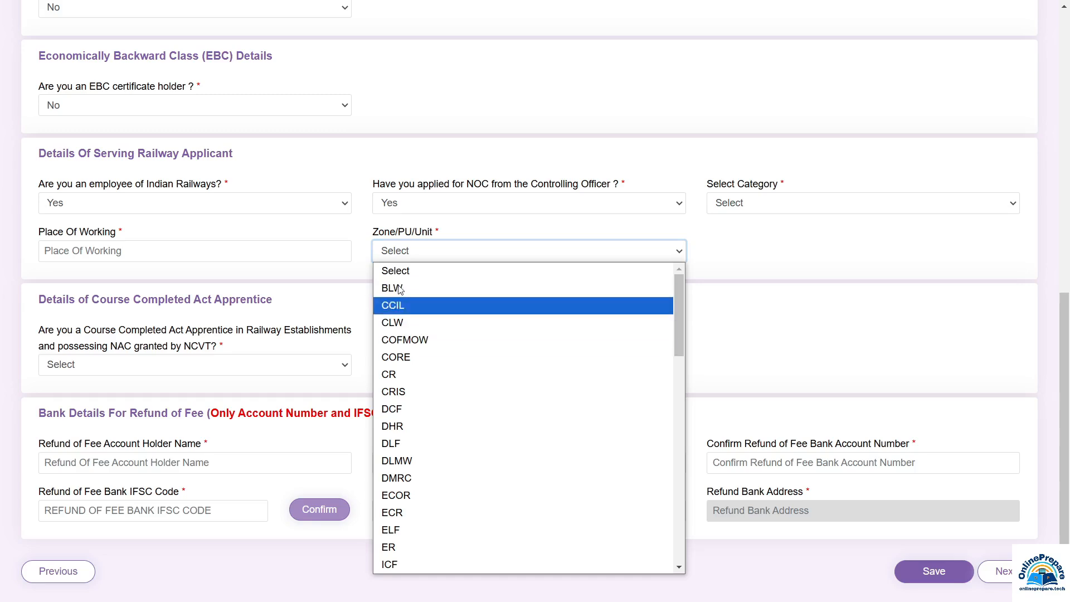
left_click(82, 211)
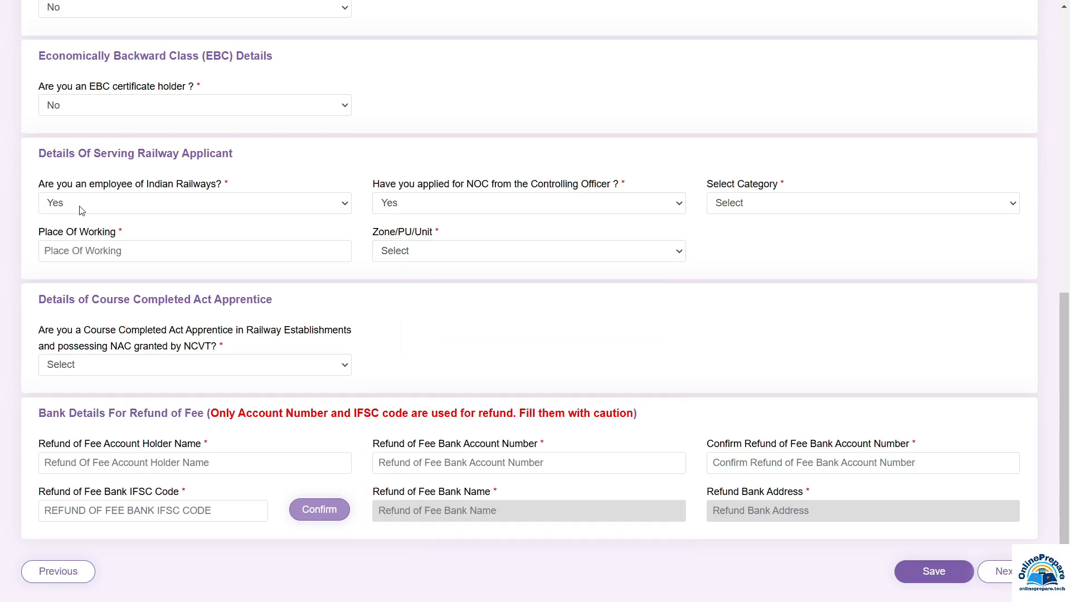
left_click(82, 210)
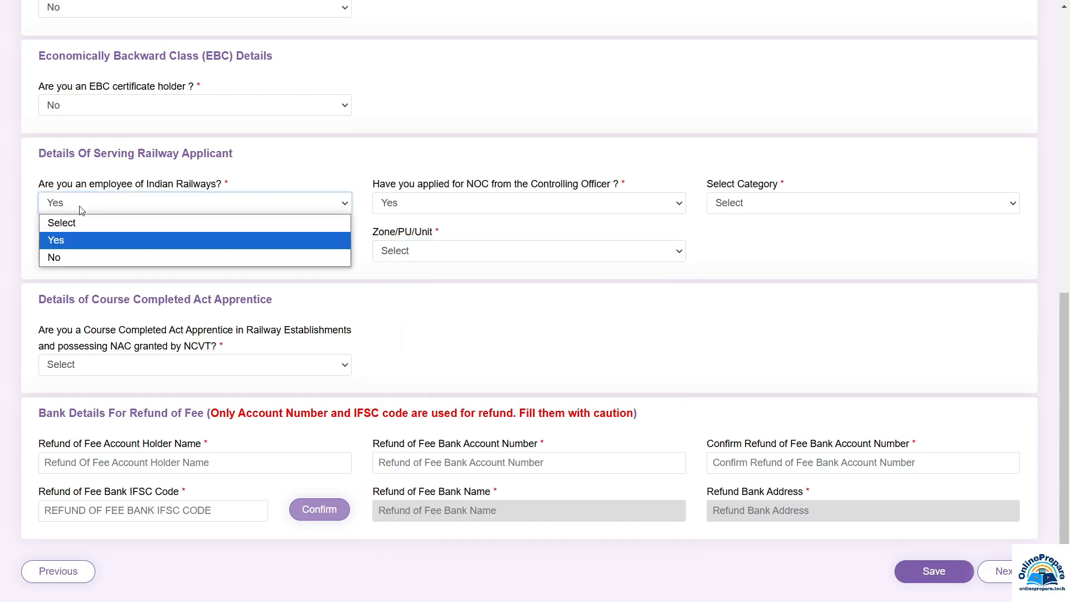
Answer No to being an Indian Railways employee and pick Central Government as current department
left_click(58, 258)
scroll(84, 212, "down", 2)
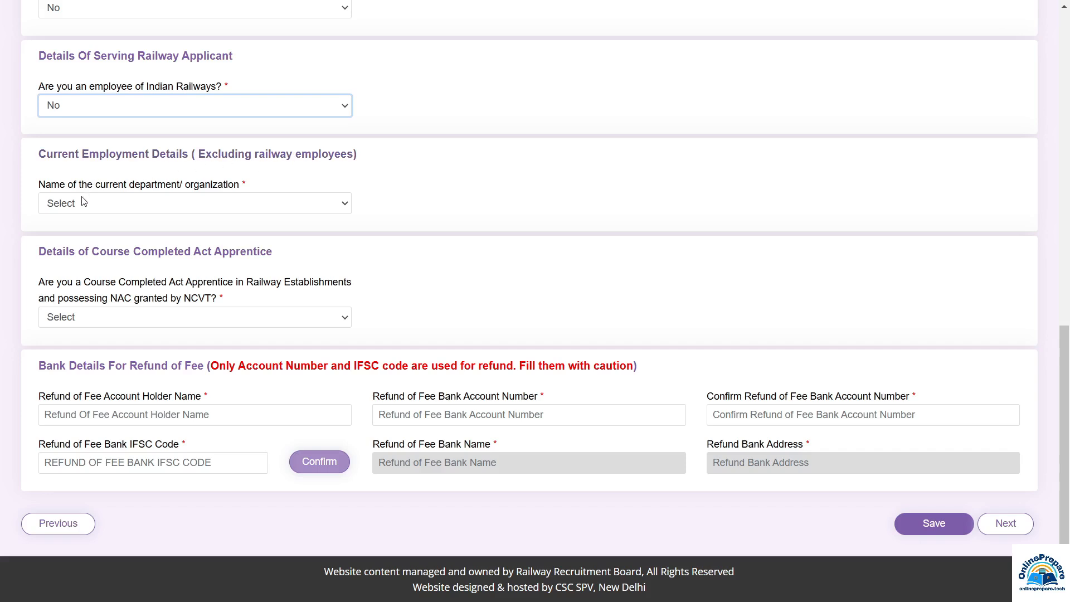
left_click(82, 212)
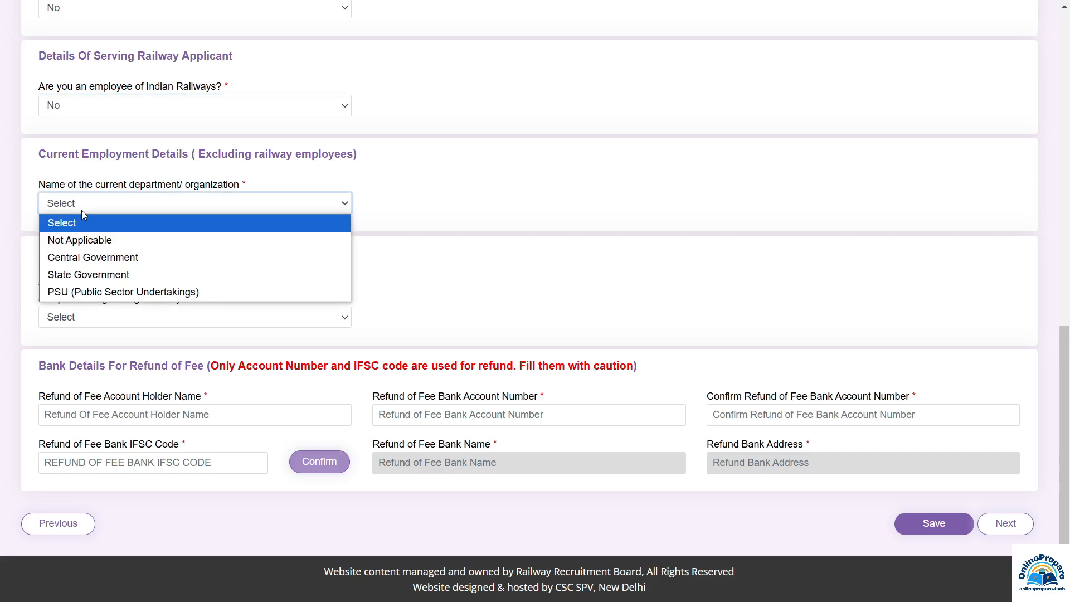
left_click(84, 257)
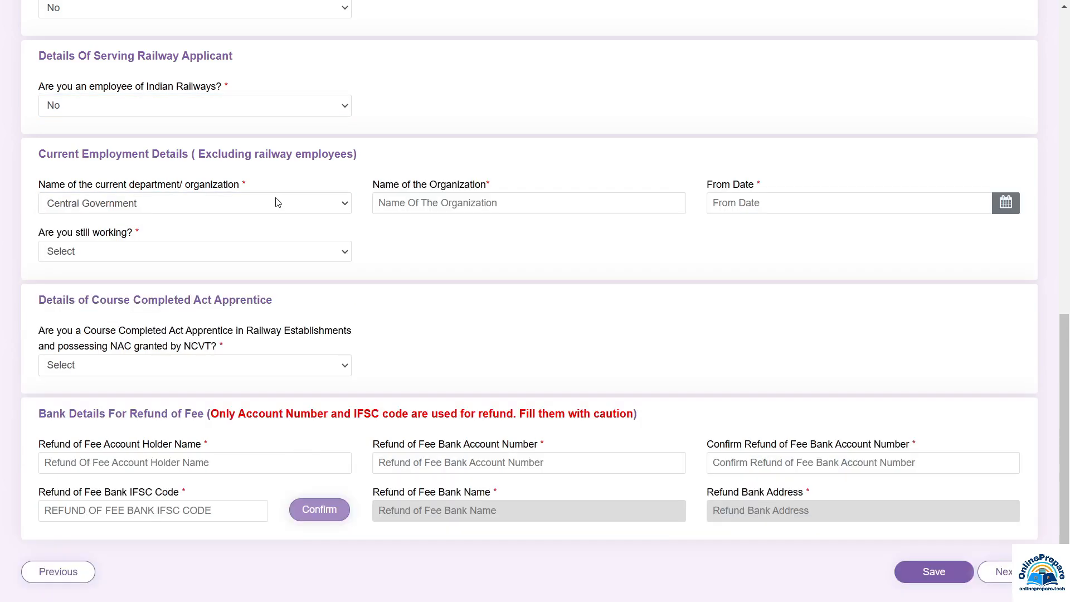
left_click(421, 203)
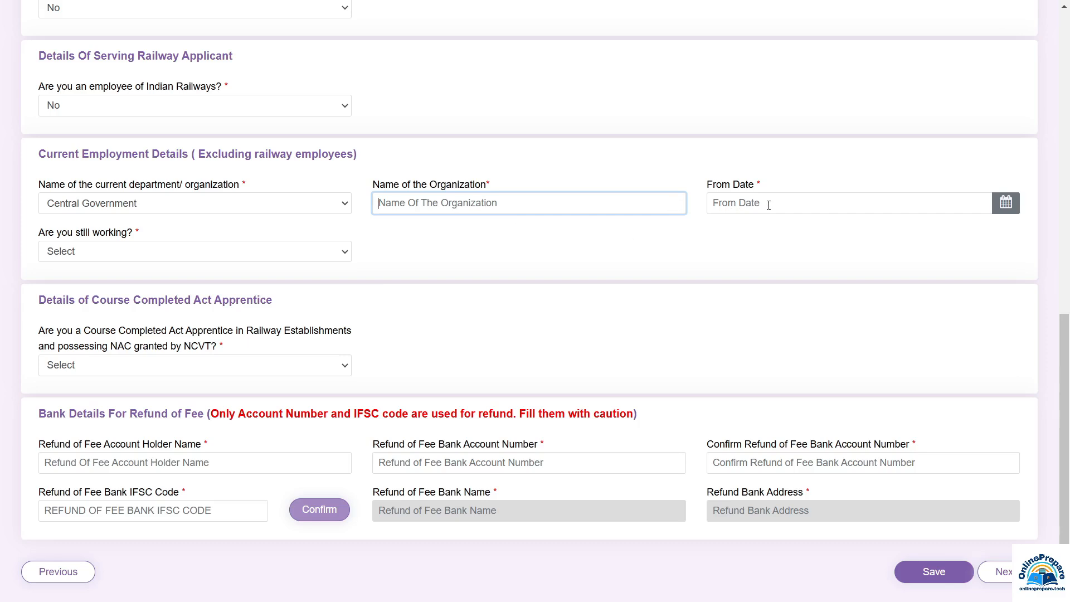
Answer No to still working there, then change the current department to Not Applicable
left_click(96, 254)
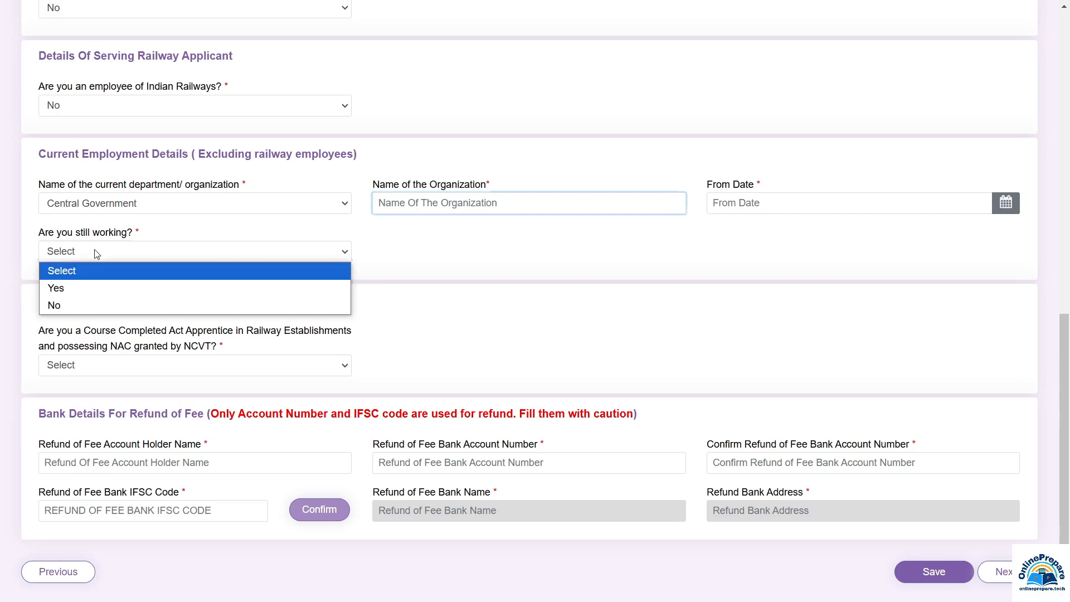
left_click(76, 304)
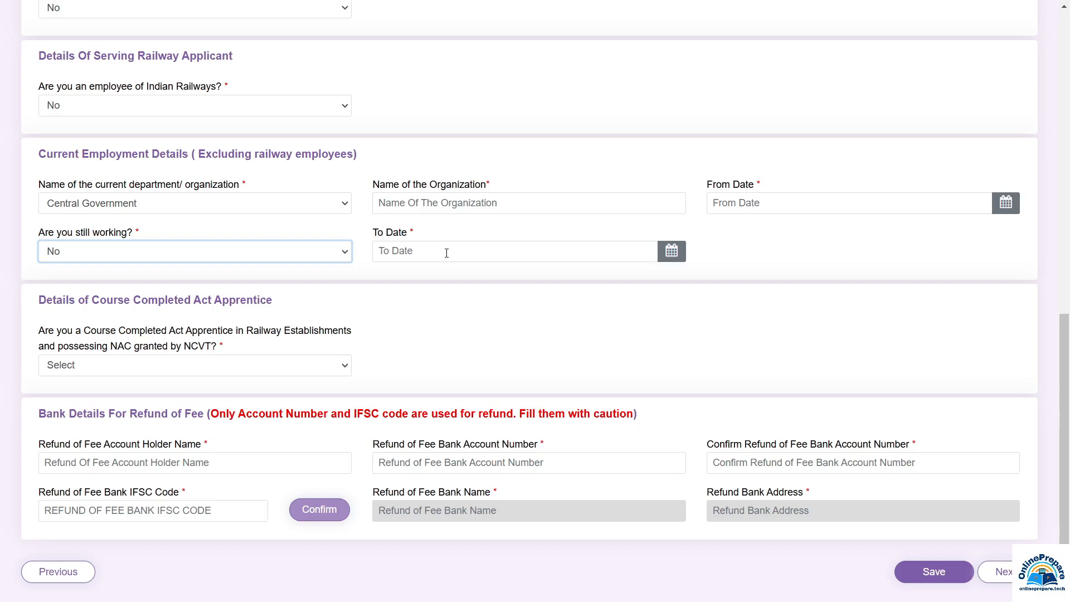
left_click(85, 203)
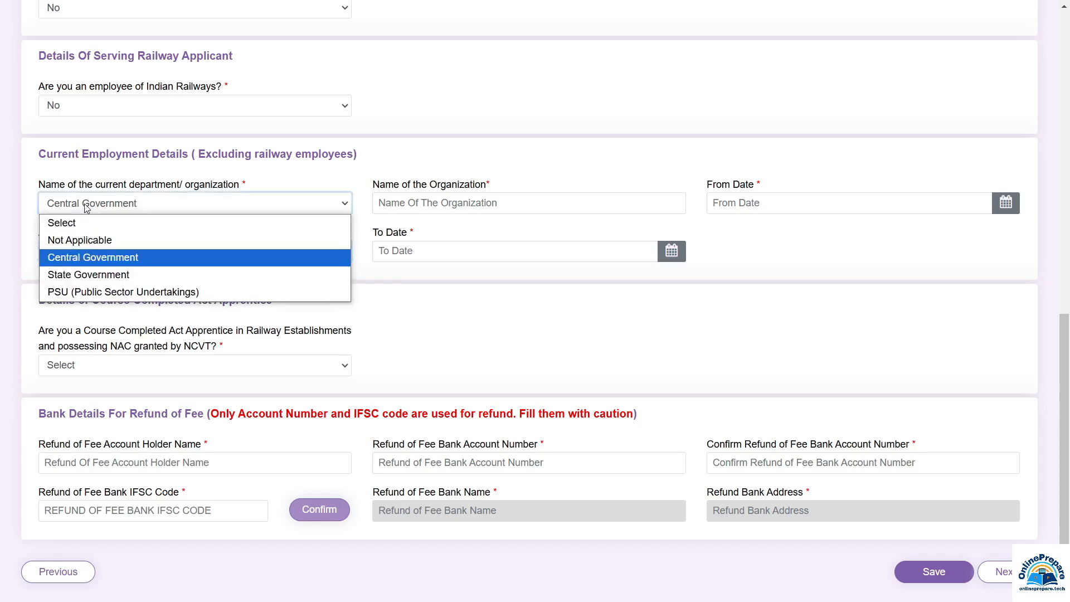
left_click(102, 247)
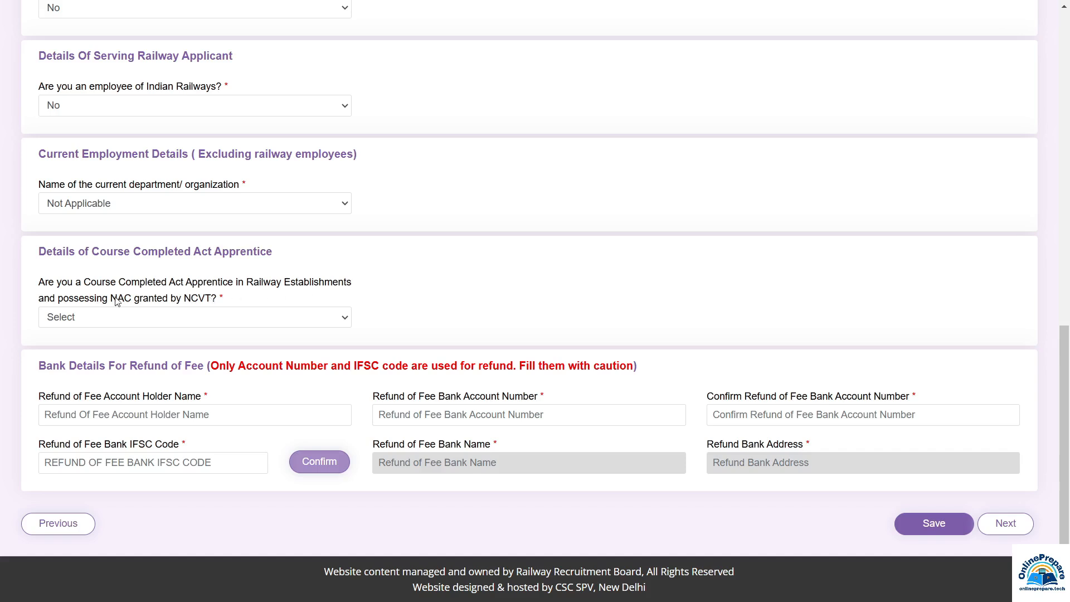
Try Yes on the apprentice question to view trade and certificate fields, then change it to No
left_click(134, 319)
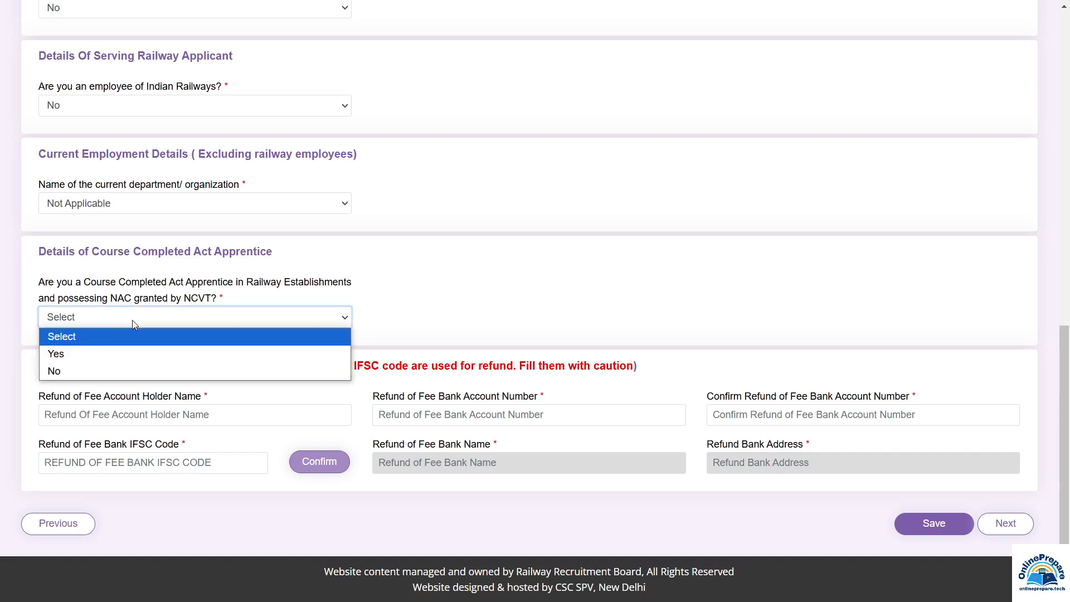
left_click(74, 357)
left_click(458, 311)
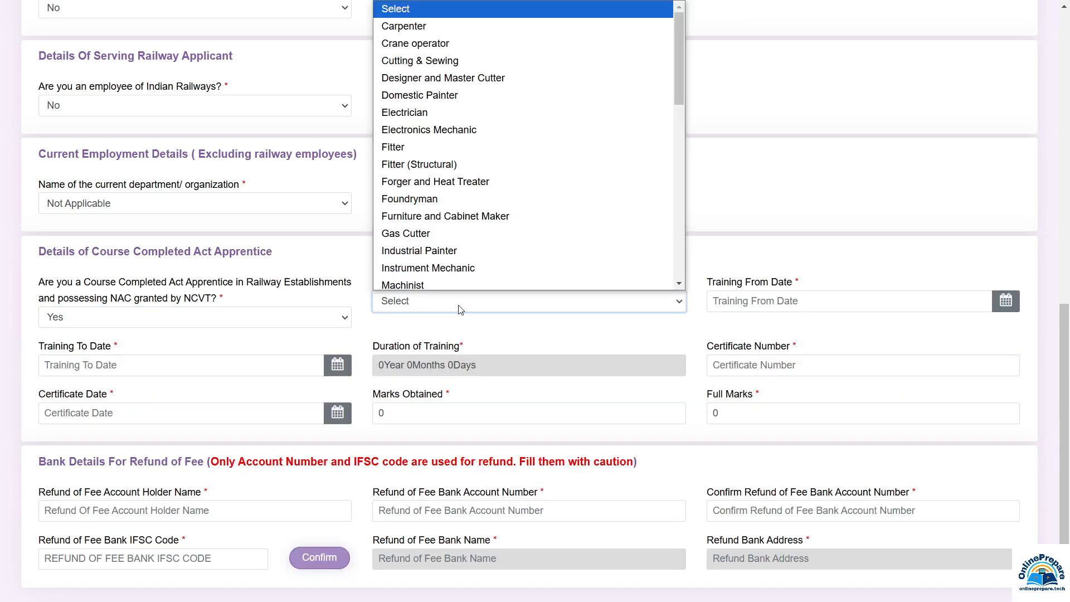
scroll(454, 217, "down", 1)
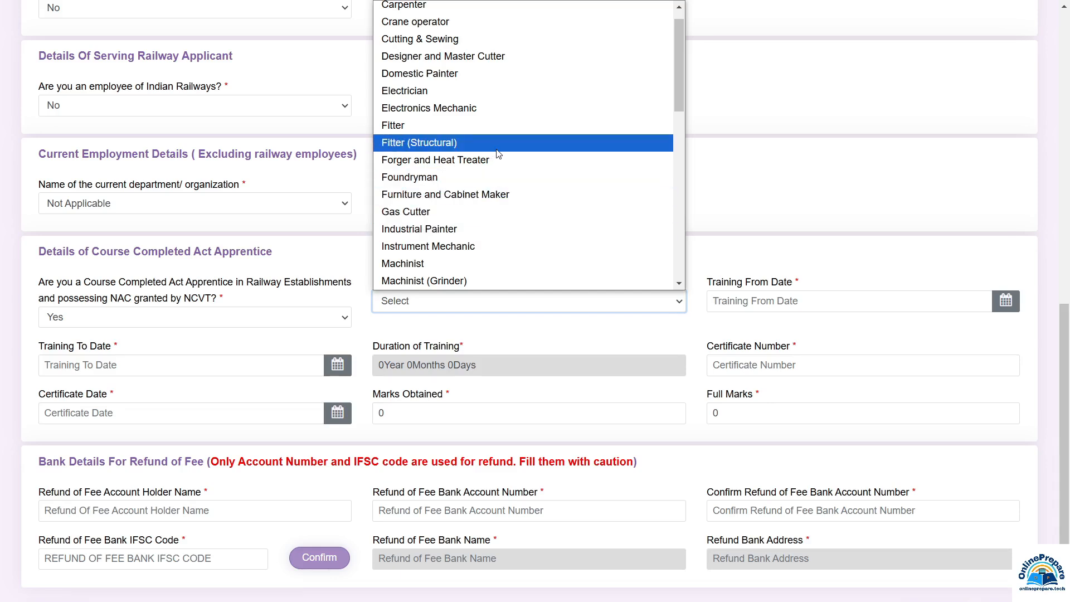
left_click(734, 270)
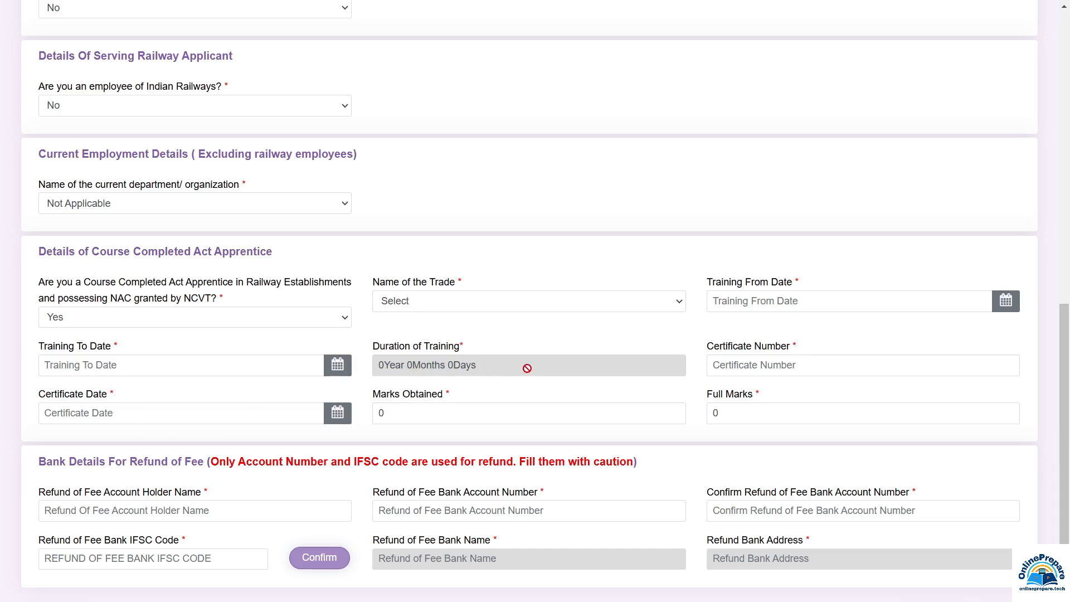
left_click(751, 367)
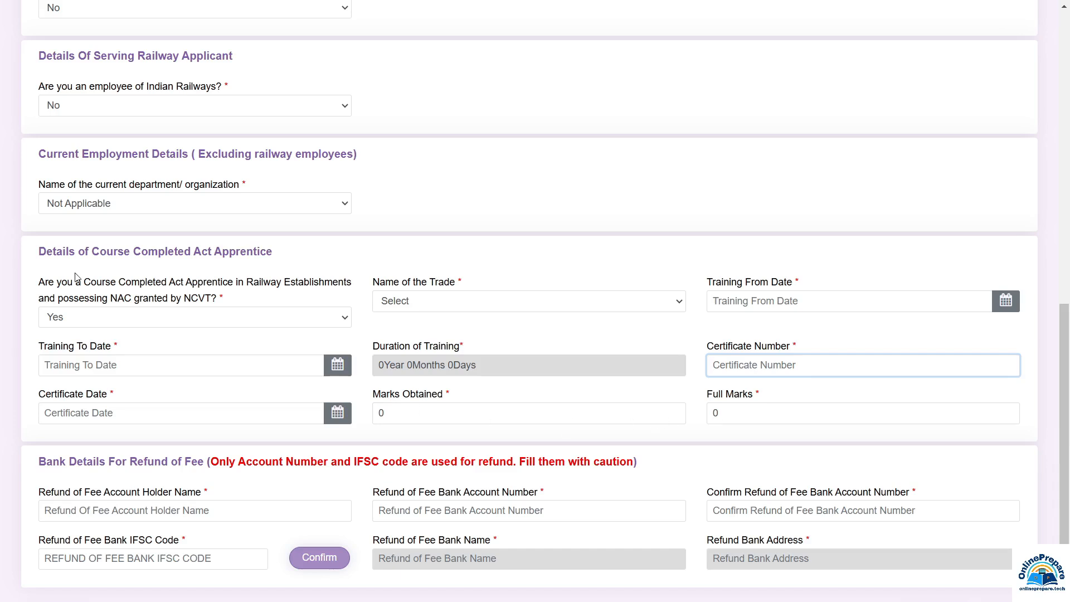
left_click(71, 323)
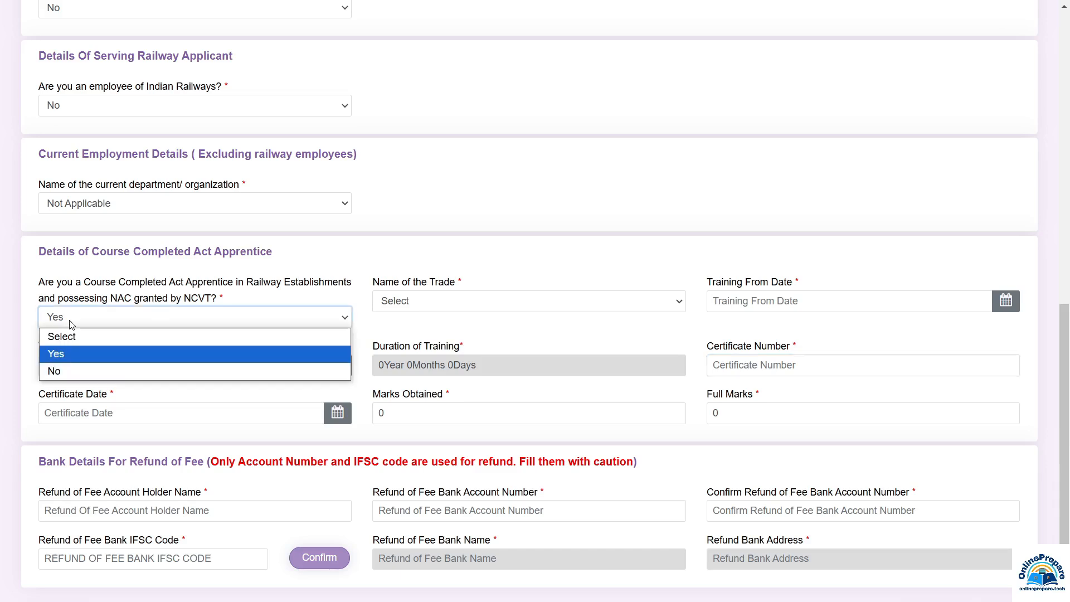
left_click(65, 369)
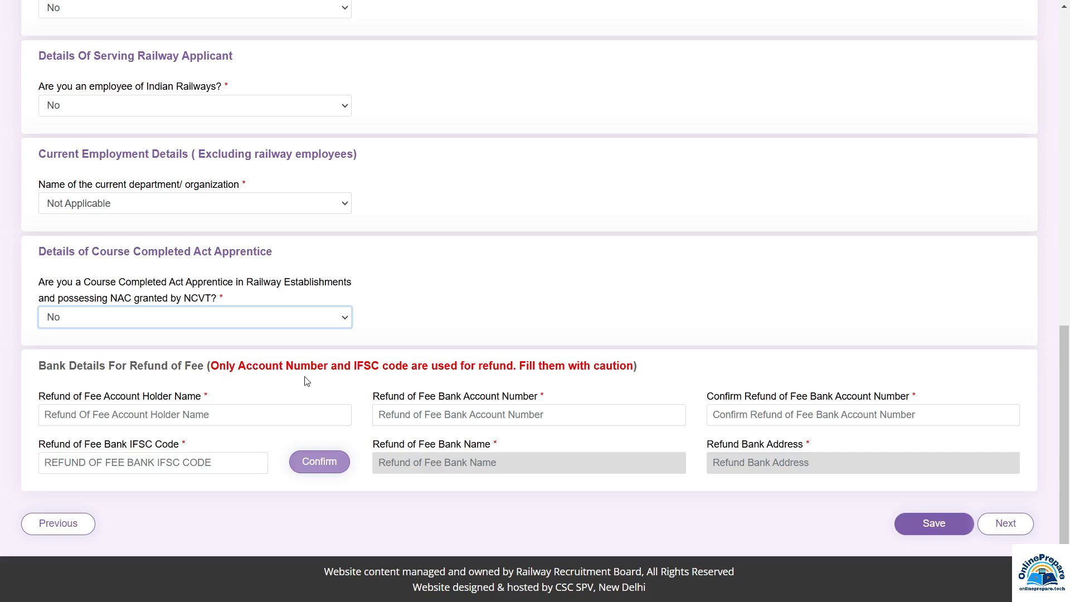
Step through the refund account holder, account number and IFSC fields, then save Other Details
left_click(123, 421)
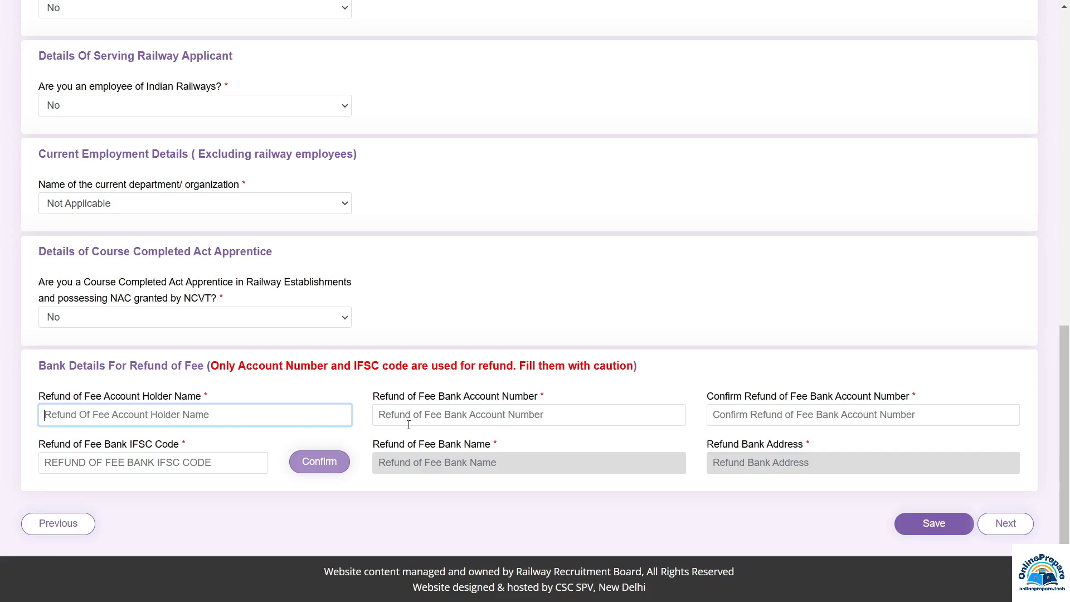
left_click(471, 419)
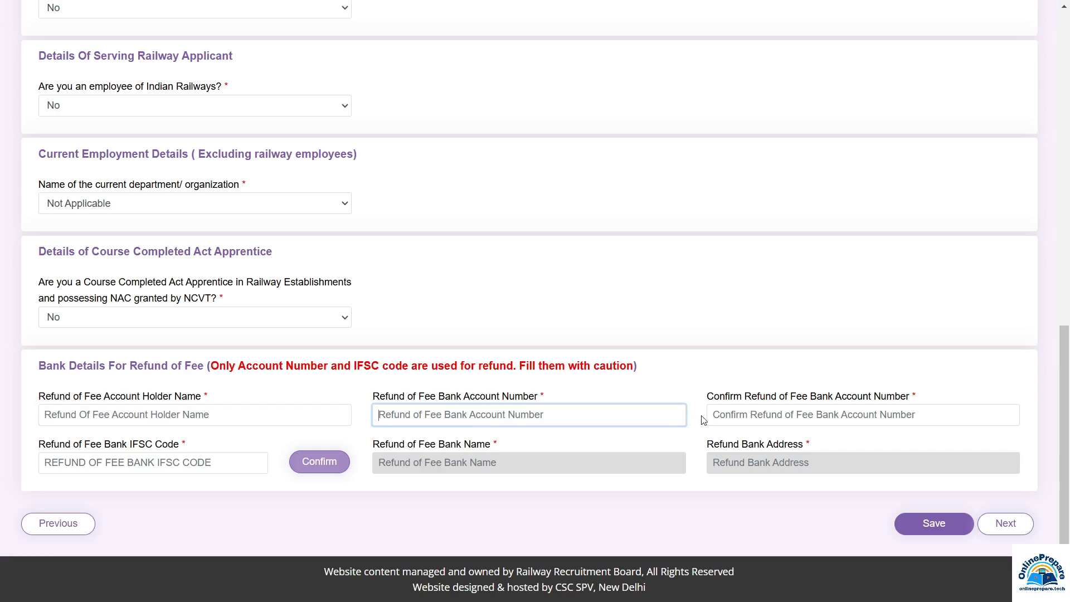
left_click(751, 416)
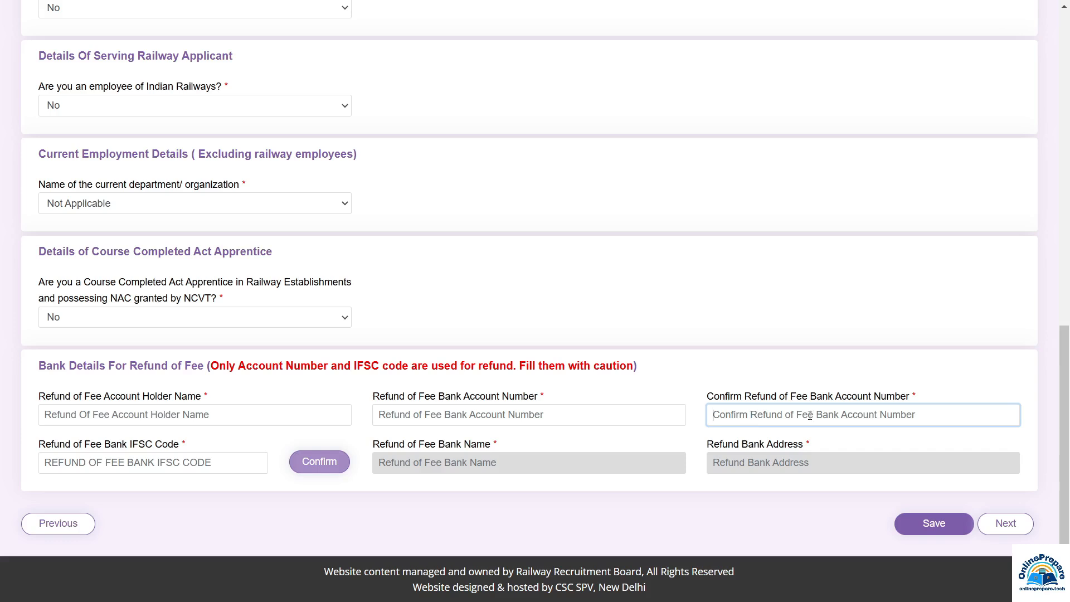
left_click(118, 468)
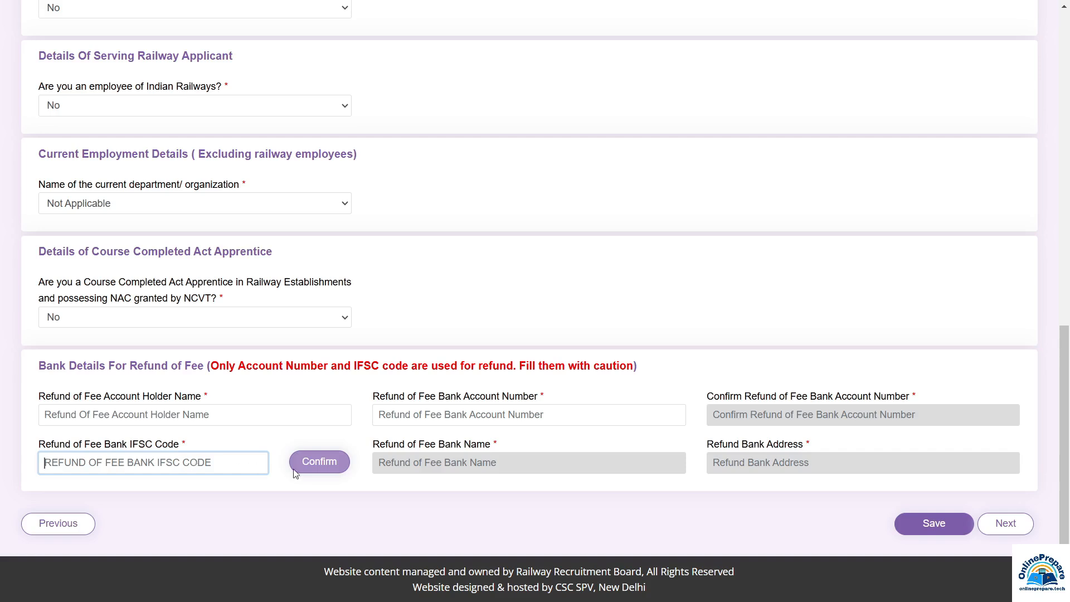
left_click(523, 456)
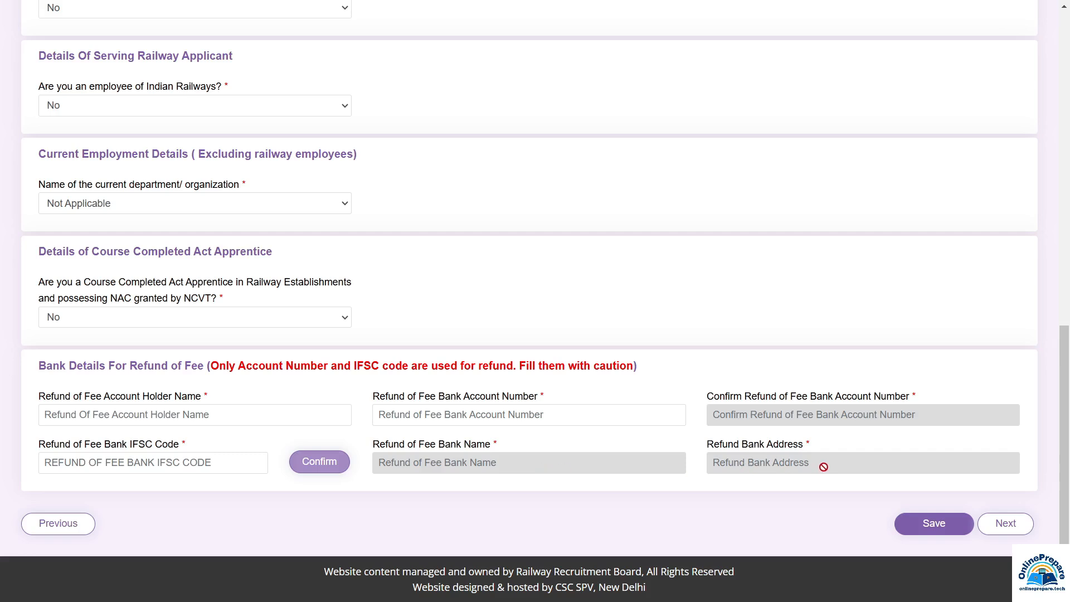
left_click(936, 524)
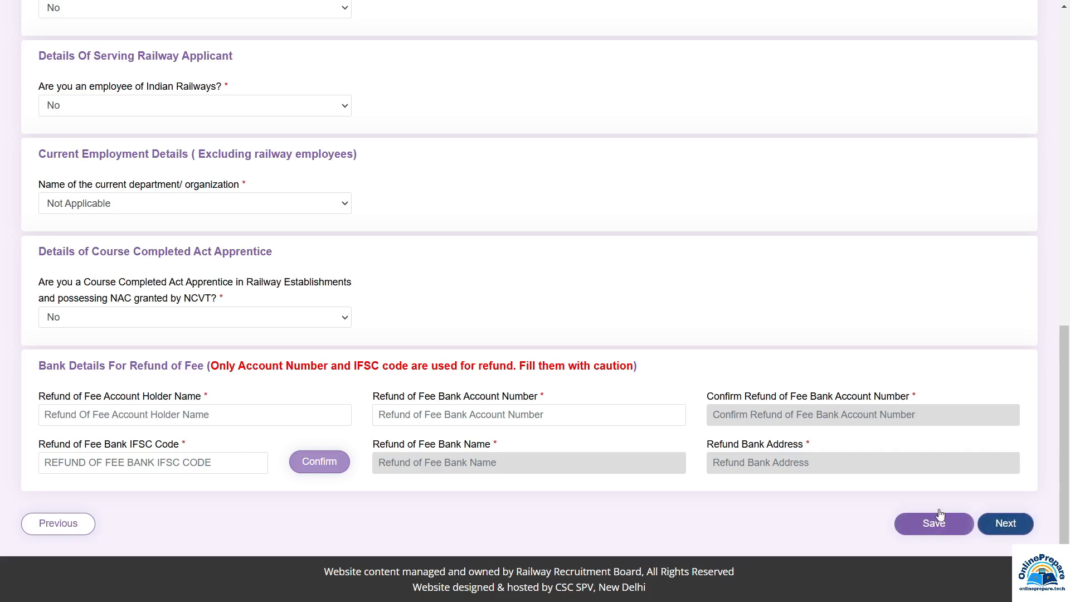
left_click(1001, 525)
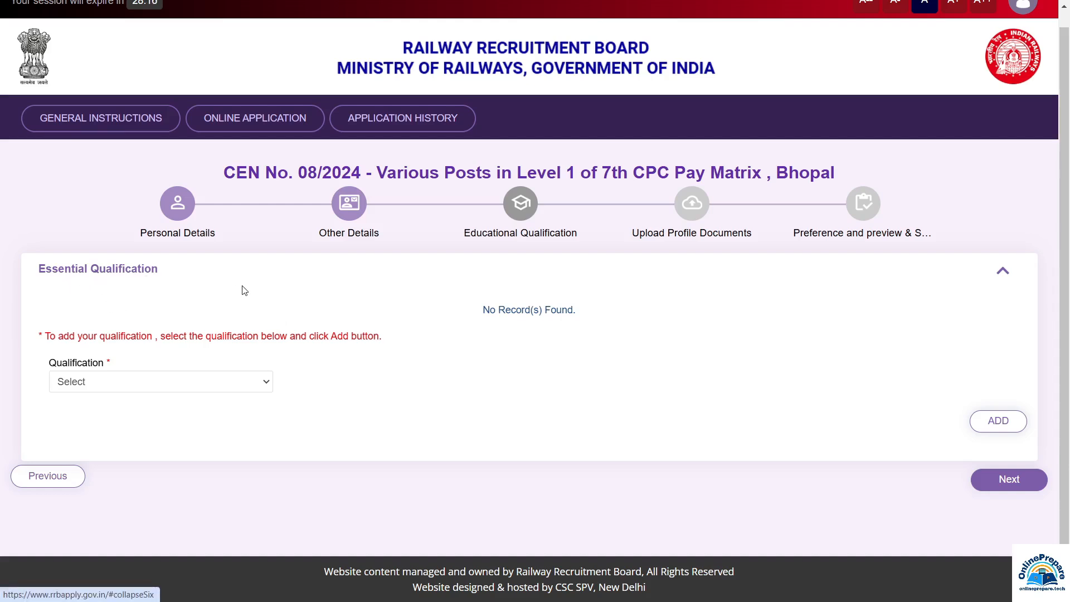
Choose Matriculation/SSLC as qualification, with state MADHYA PRADESH and district Satna
left_click(111, 386)
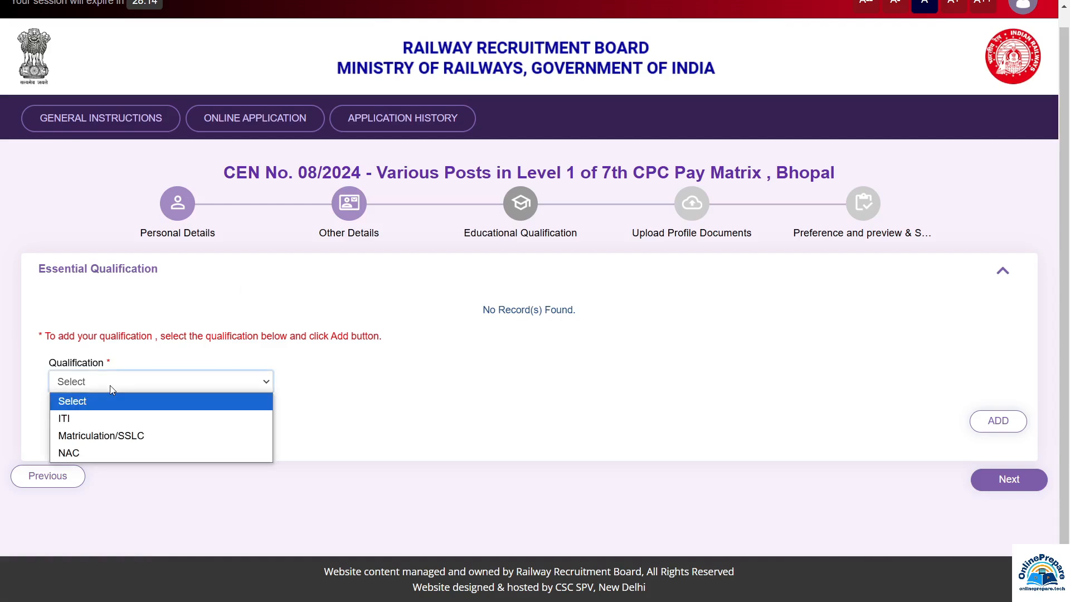
left_click(101, 439)
left_click(341, 383)
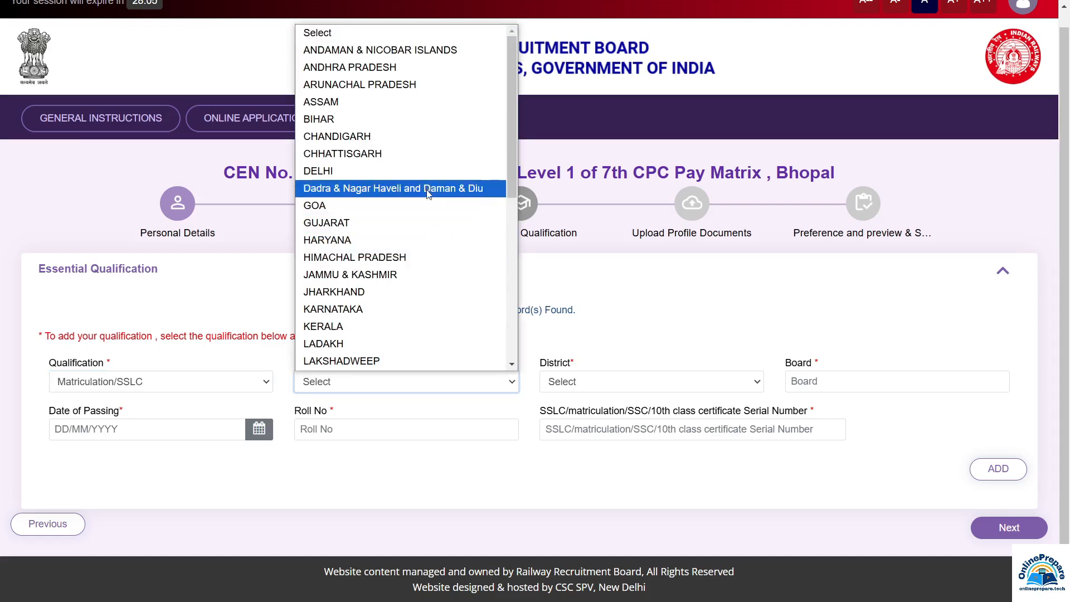
scroll(378, 212, "down", 3)
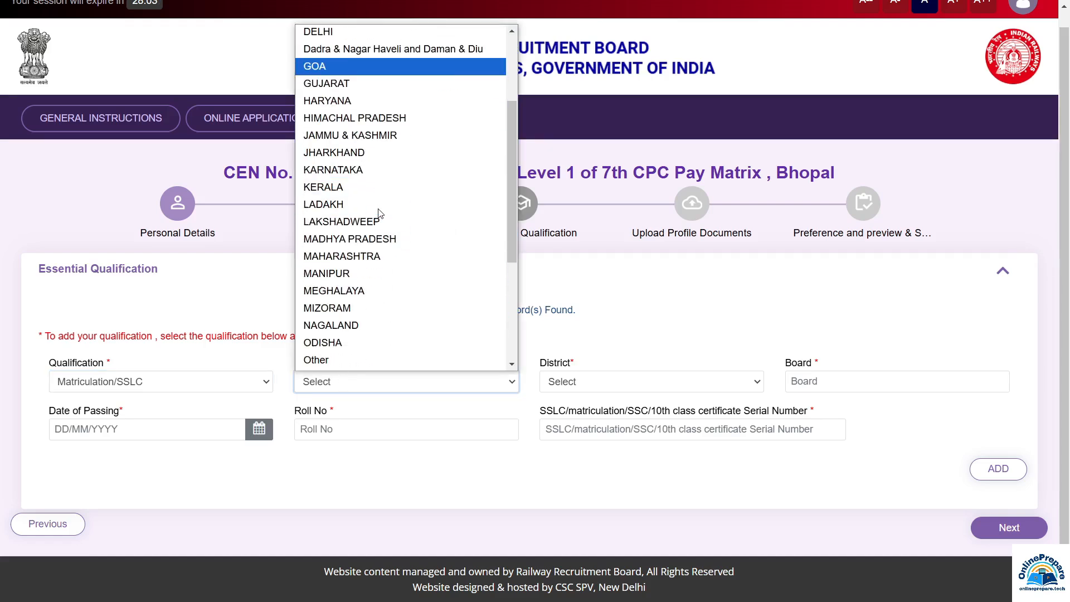
left_click(357, 241)
left_click(614, 385)
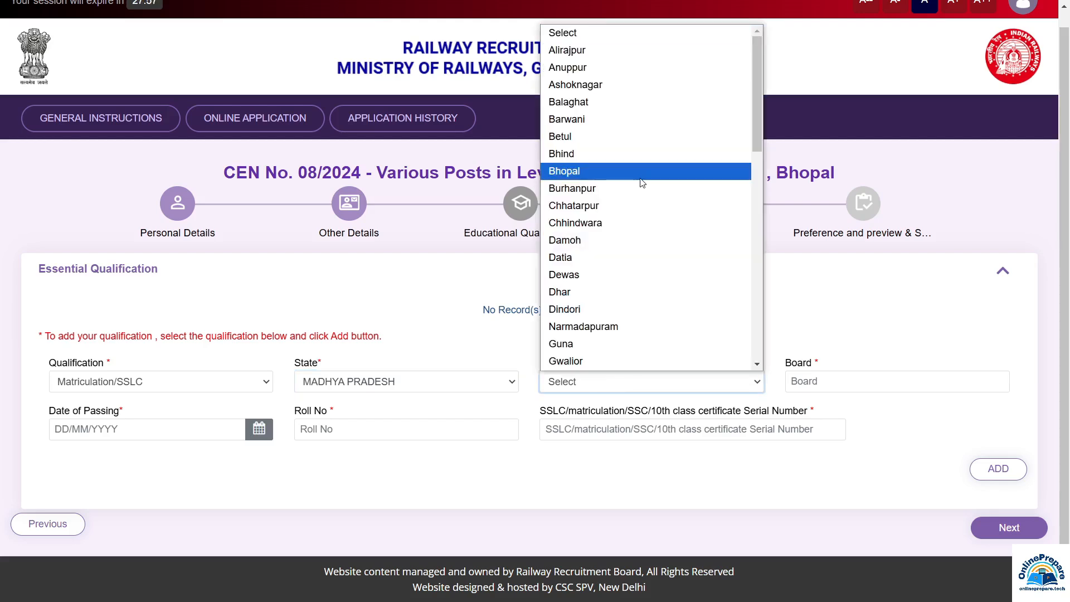
scroll(641, 181, "down", 8)
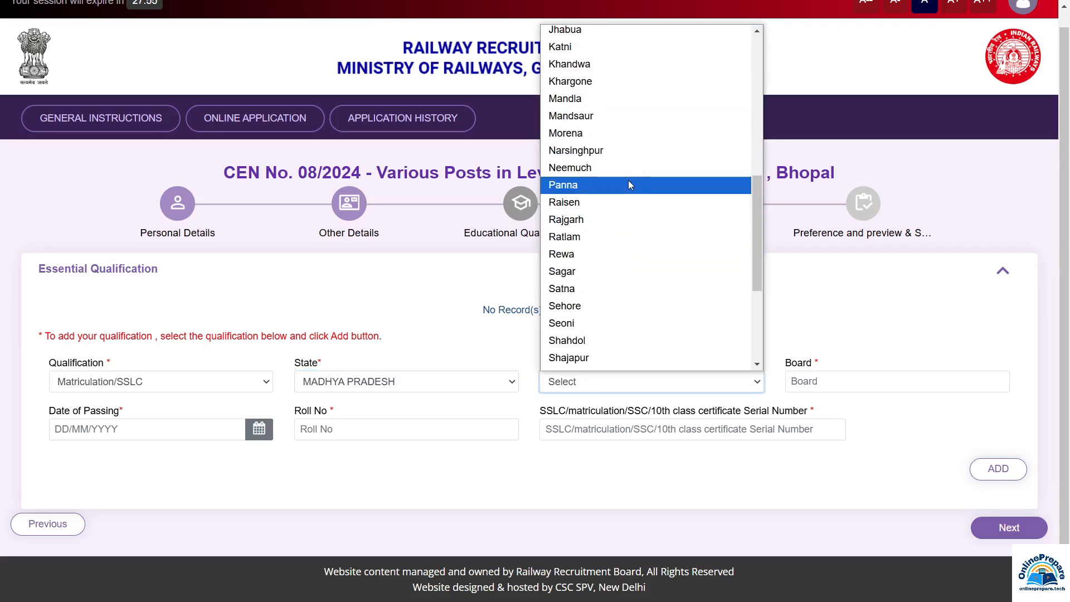
left_click(628, 179)
Enter MP BOARD as the board, fill roll and serial numbers, and add the record
left_click(829, 382)
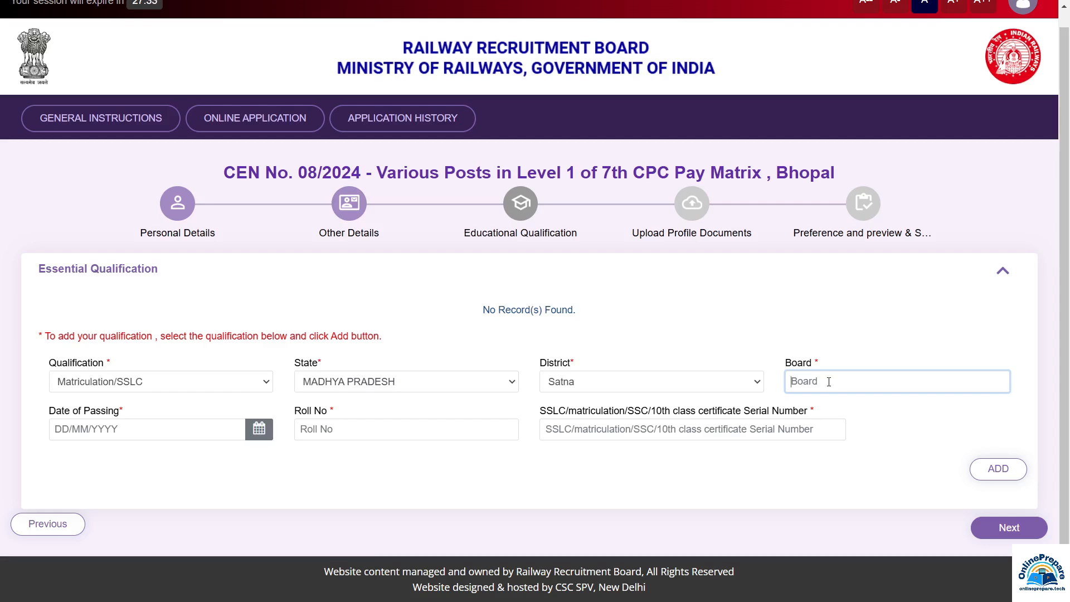
type("MP BOARD")
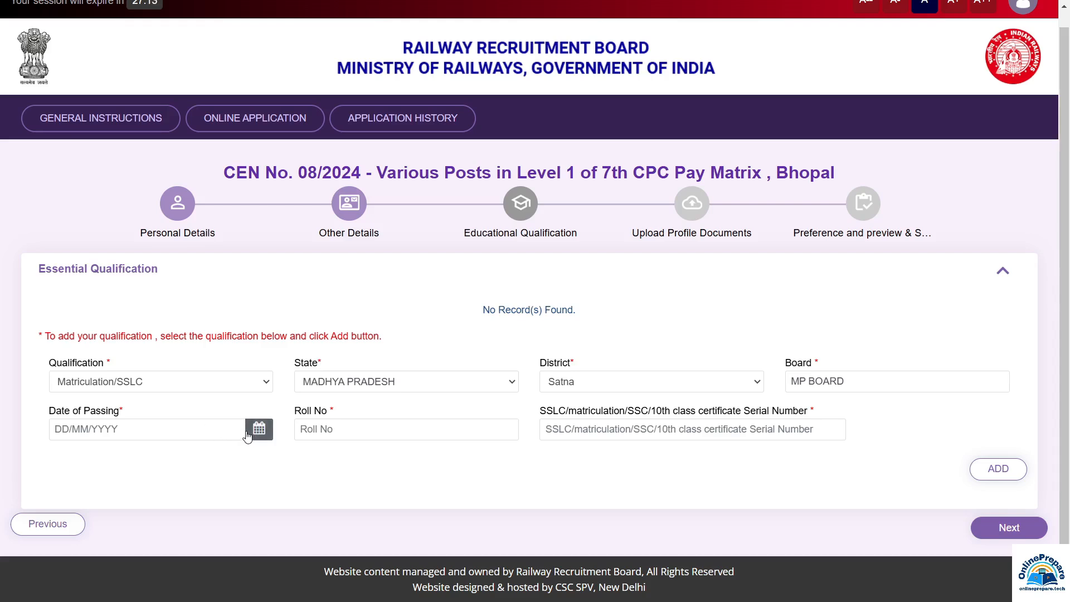
left_click(378, 429)
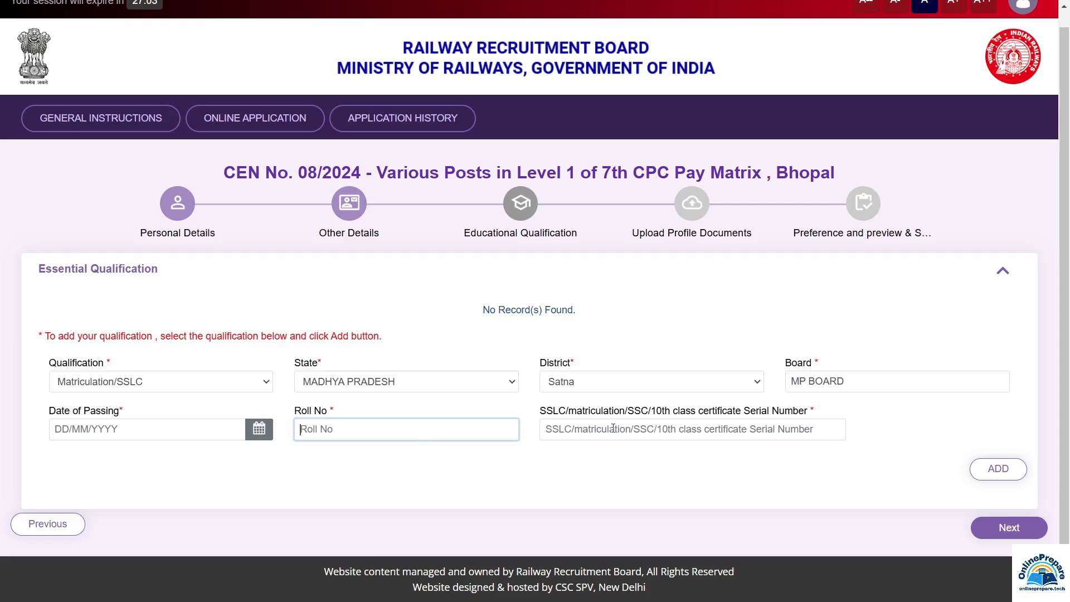
left_click(601, 430)
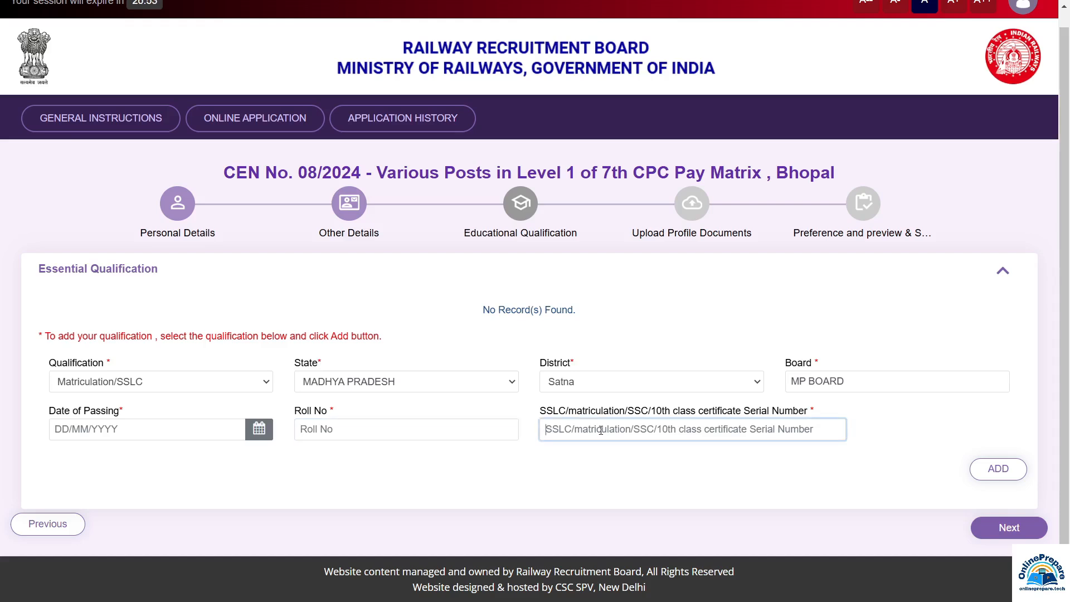
left_click(1006, 470)
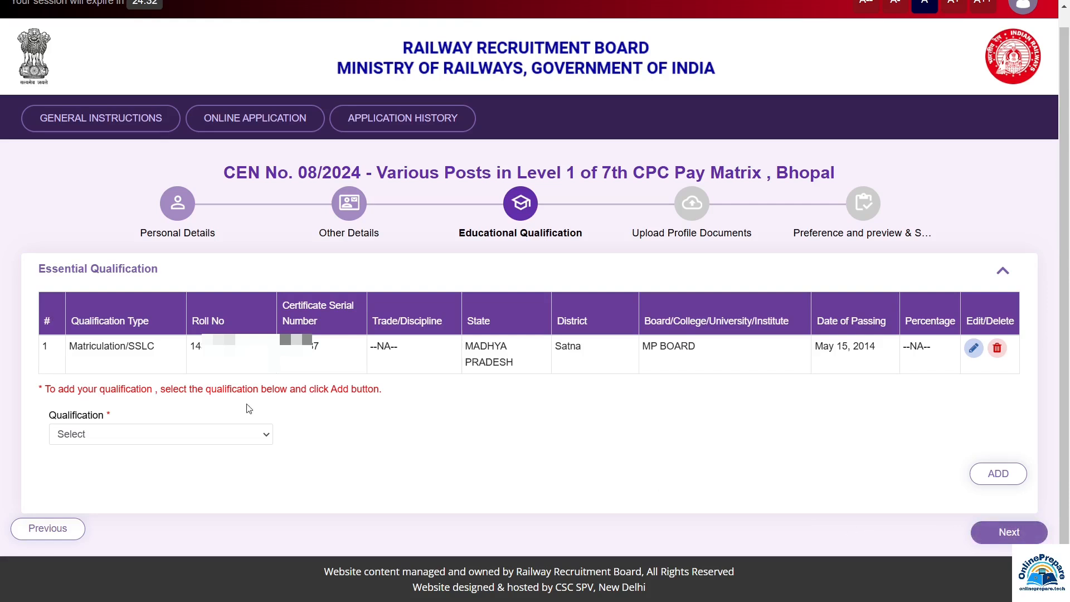
Open the Qualification type list below the Matriculation/SSLC record
left_click(82, 436)
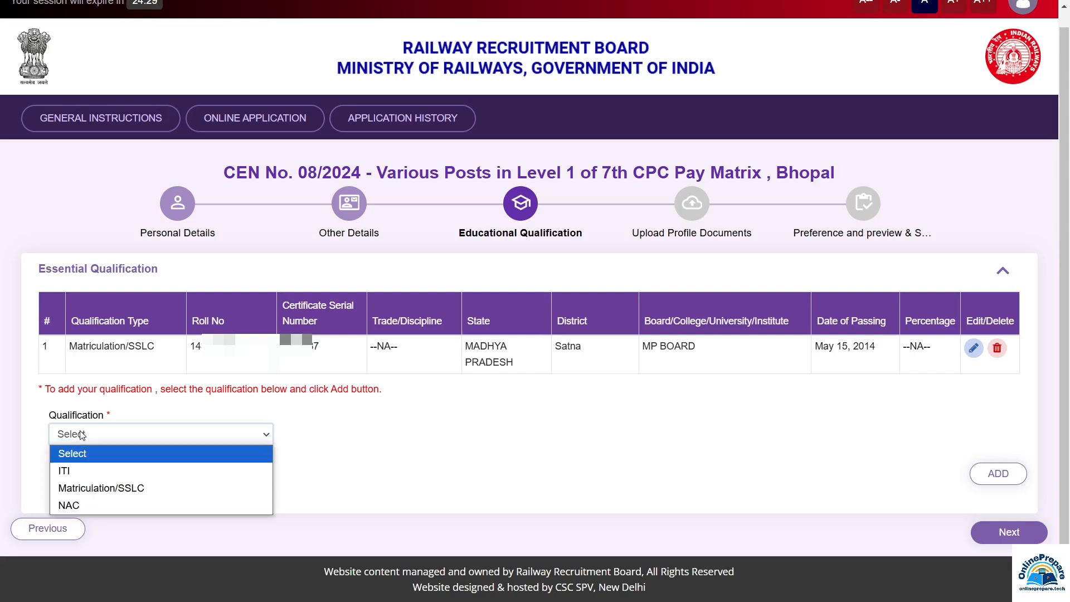
Choose ITI as the qualification with Any Discipline trade, and look over the state, district and institute fields
left_click(77, 477)
scroll(404, 379, "down", 1)
left_click(385, 380)
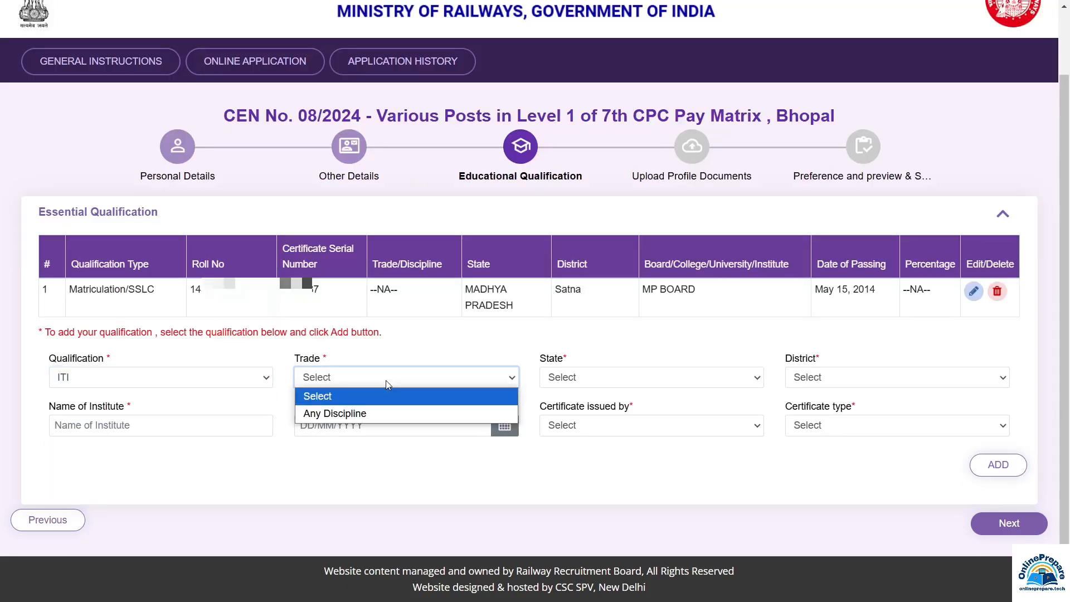
left_click(390, 413)
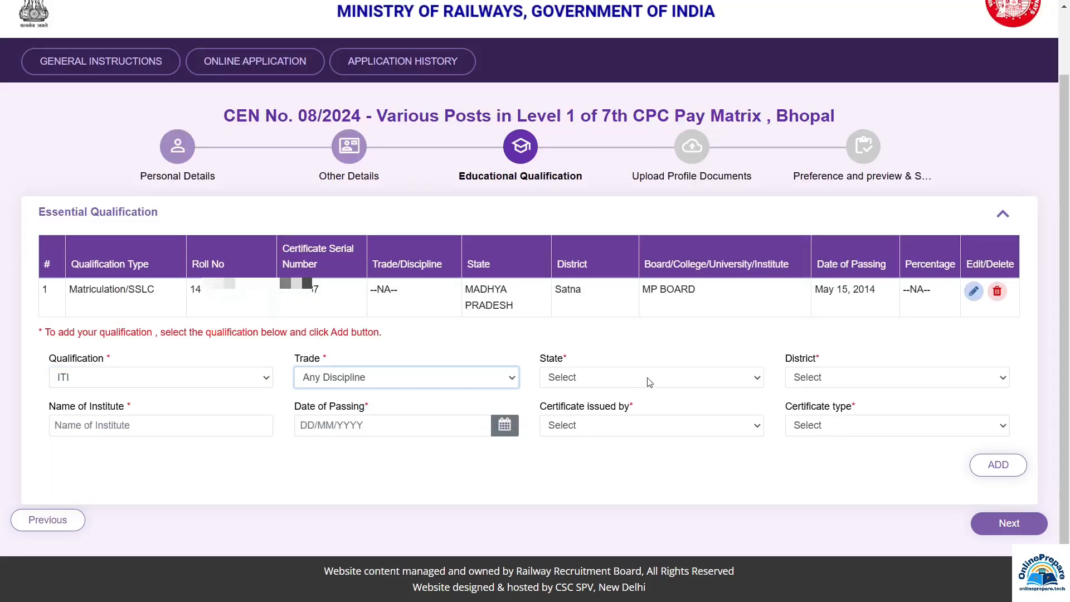
left_click(650, 382)
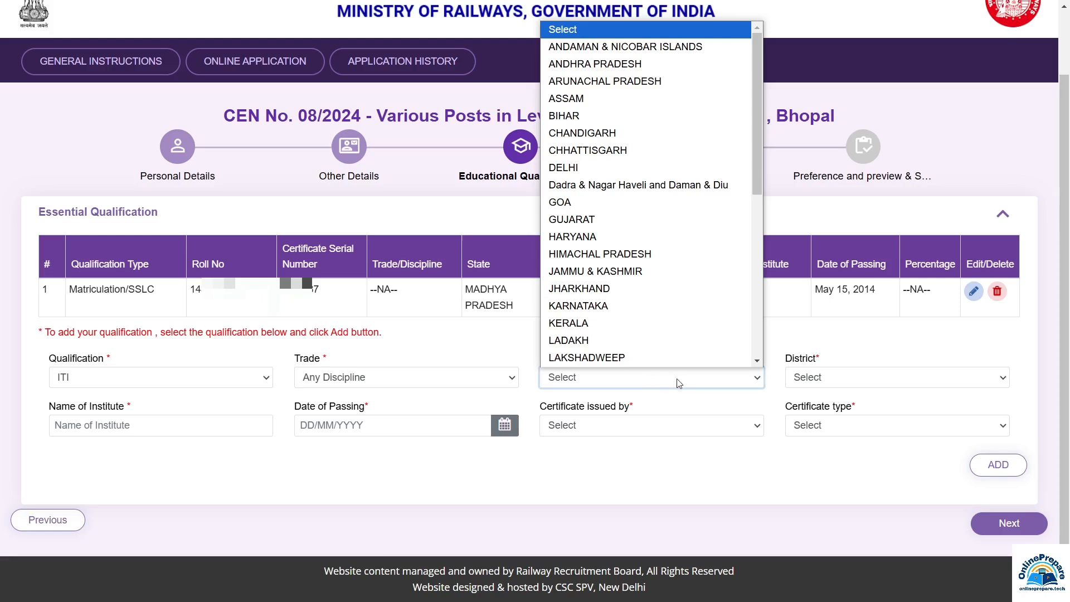
left_click(825, 382)
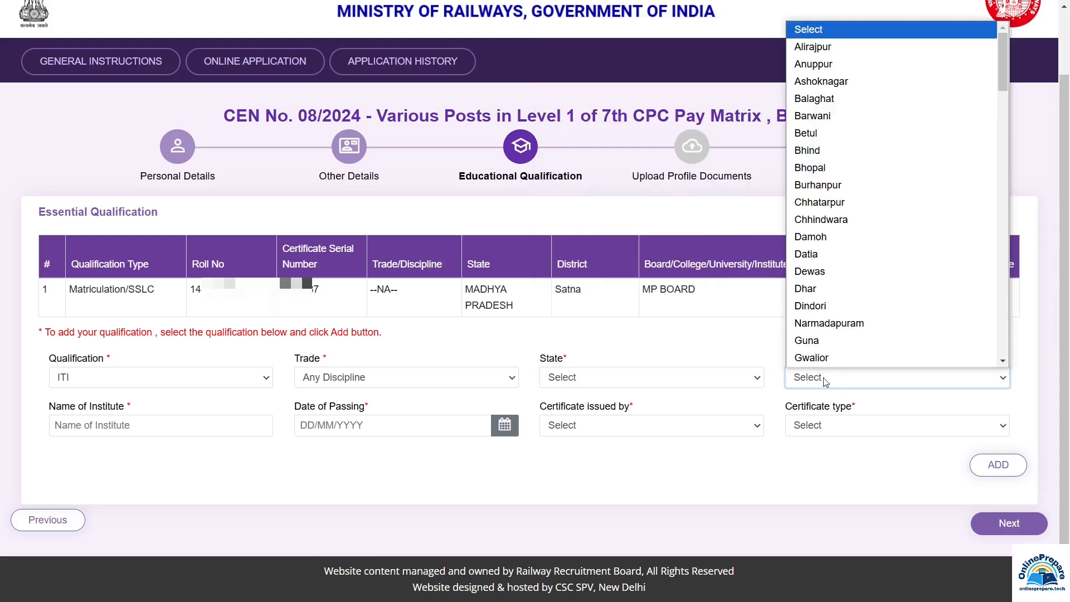
left_click(826, 381)
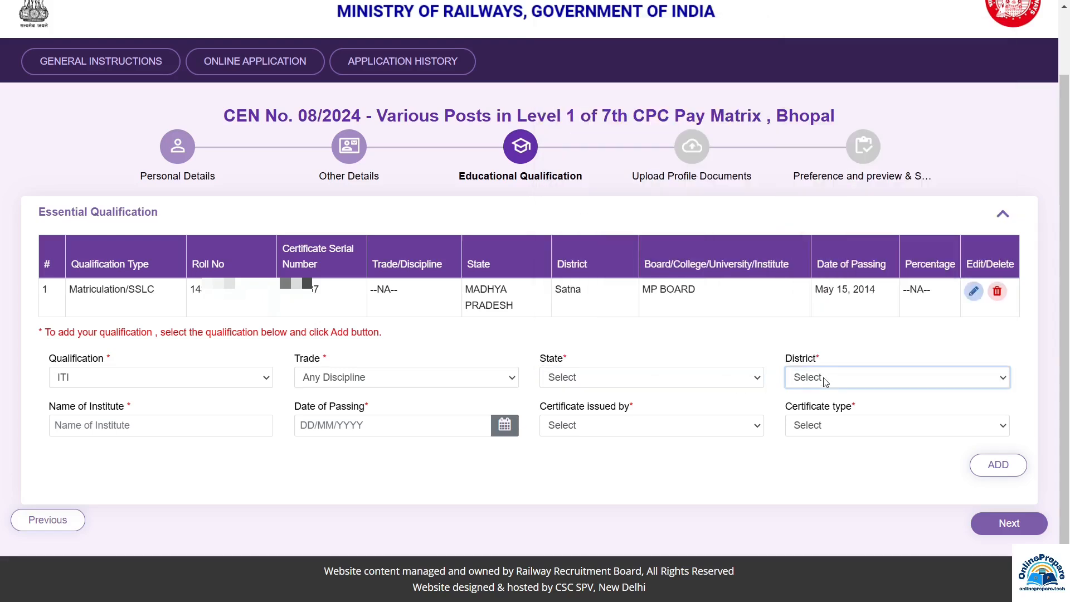
left_click(101, 427)
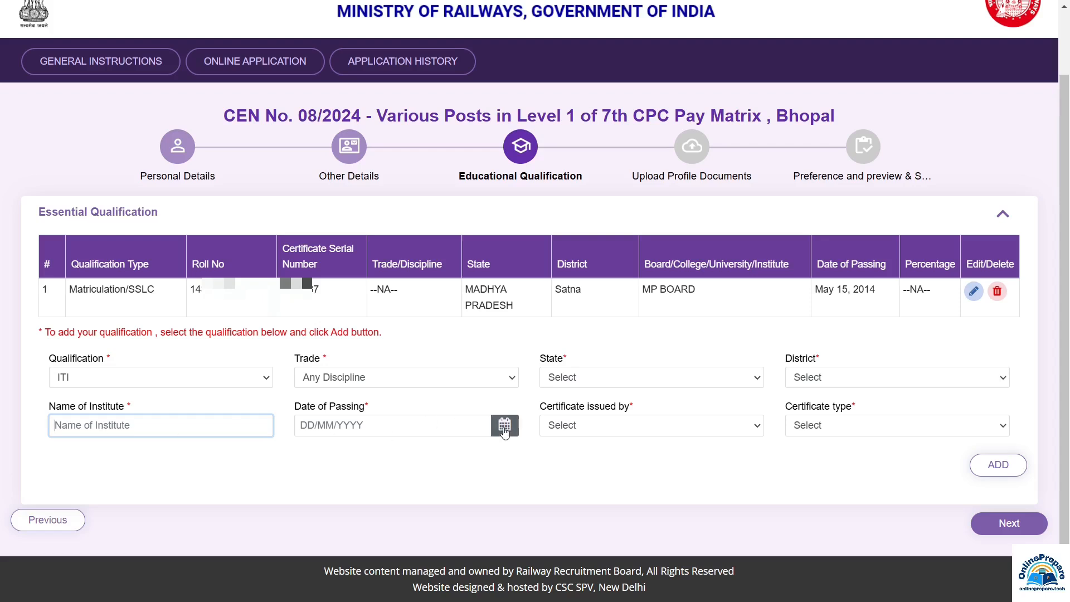
left_click(586, 442)
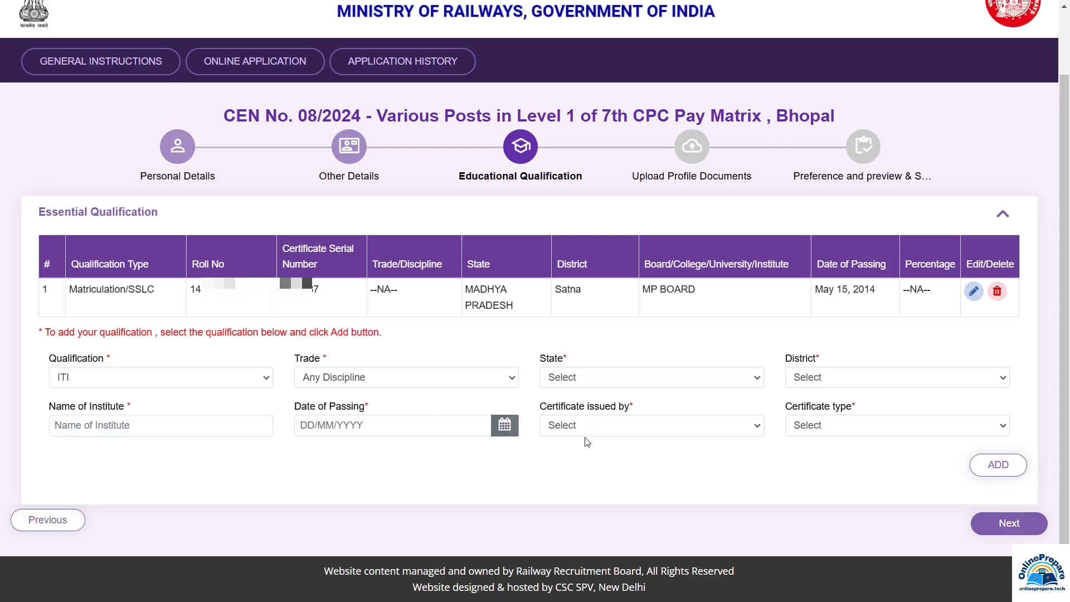
Set the certificate issuer to NCVT and the certificate type to National Trade certificate(NTC)
left_click(632, 434)
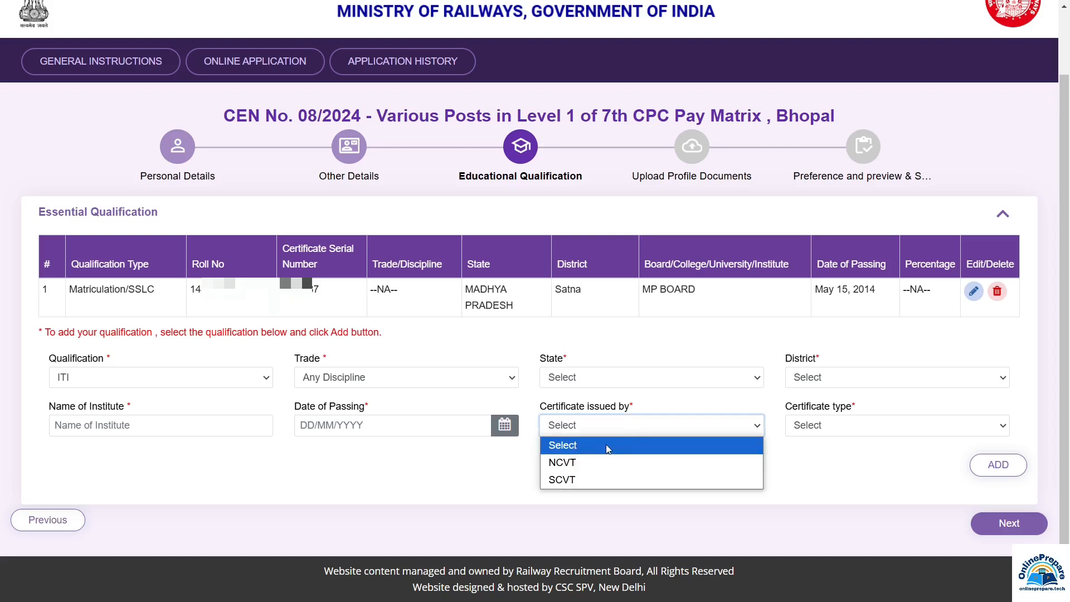
left_click(583, 463)
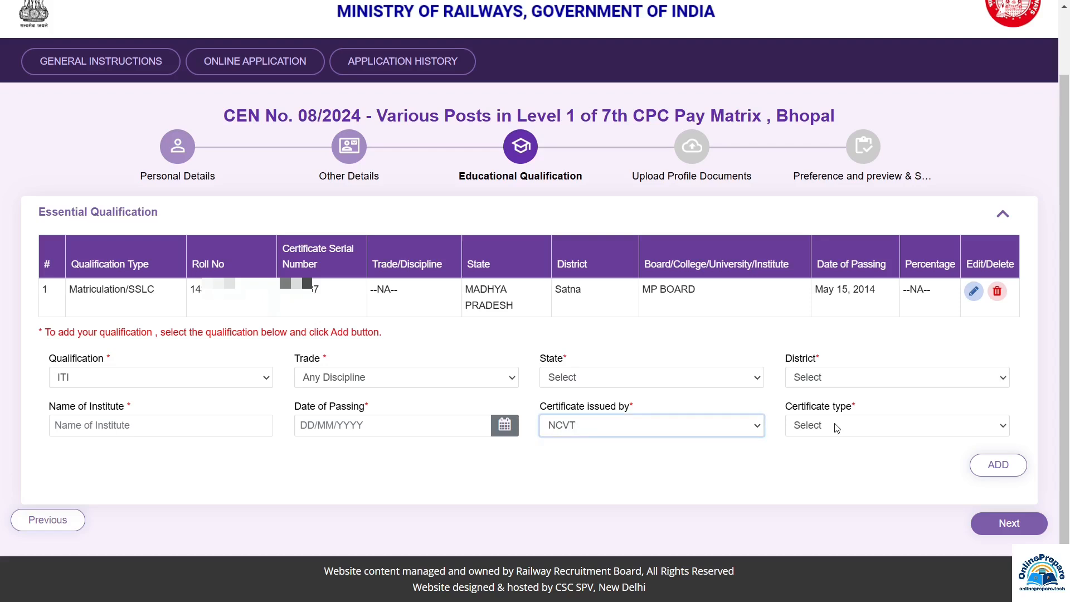
left_click(837, 427)
left_click(848, 470)
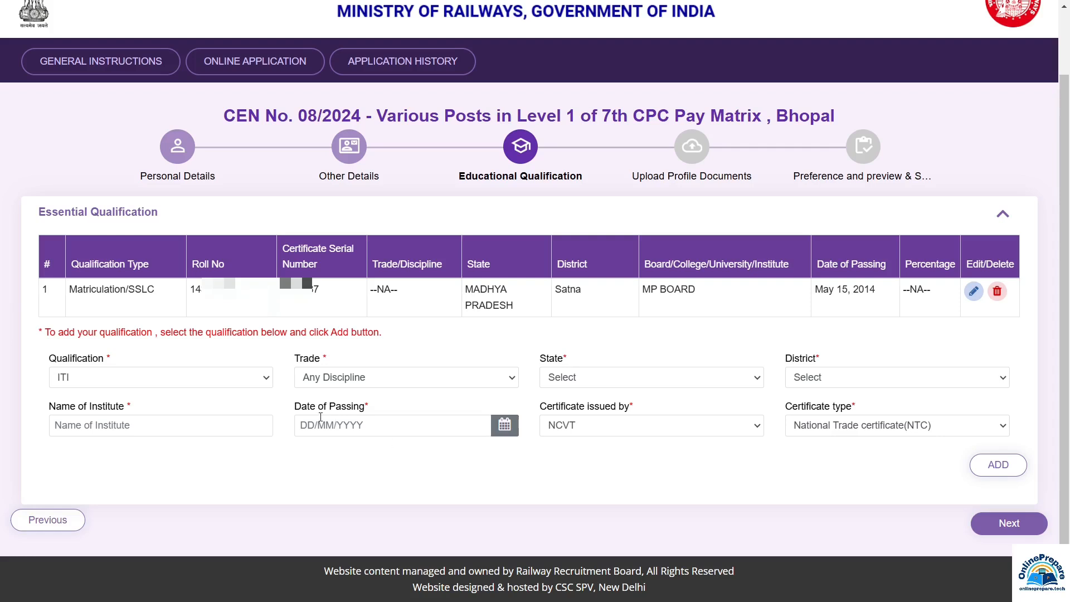
left_click(109, 381)
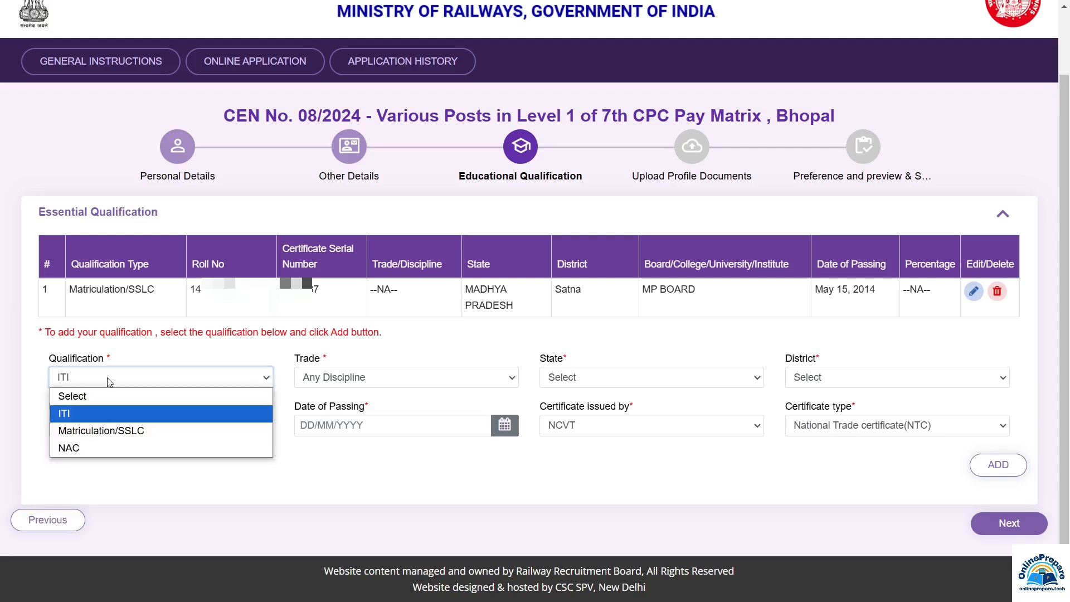
Try NAC with trade Any Discipline, then reset the qualification type back to Select
left_click(75, 451)
left_click(360, 384)
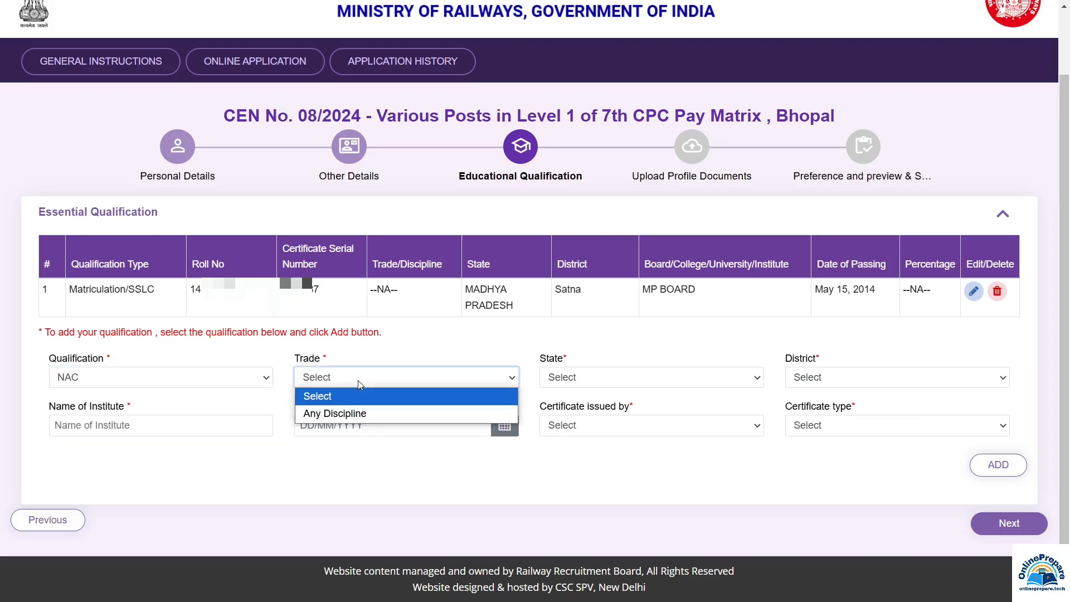
left_click(351, 414)
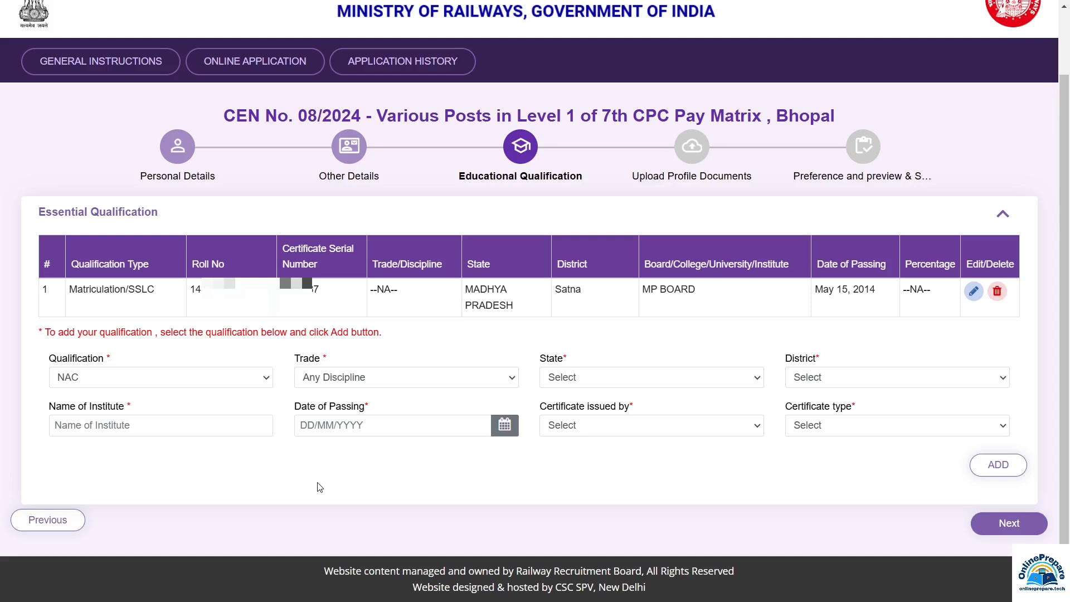
left_click(170, 383)
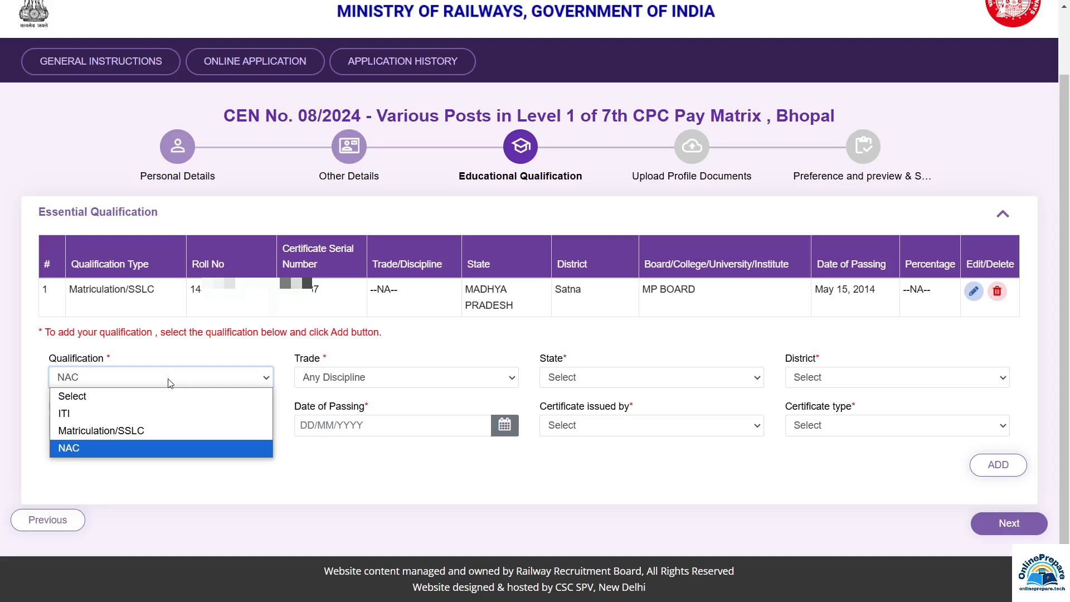
left_click(77, 447)
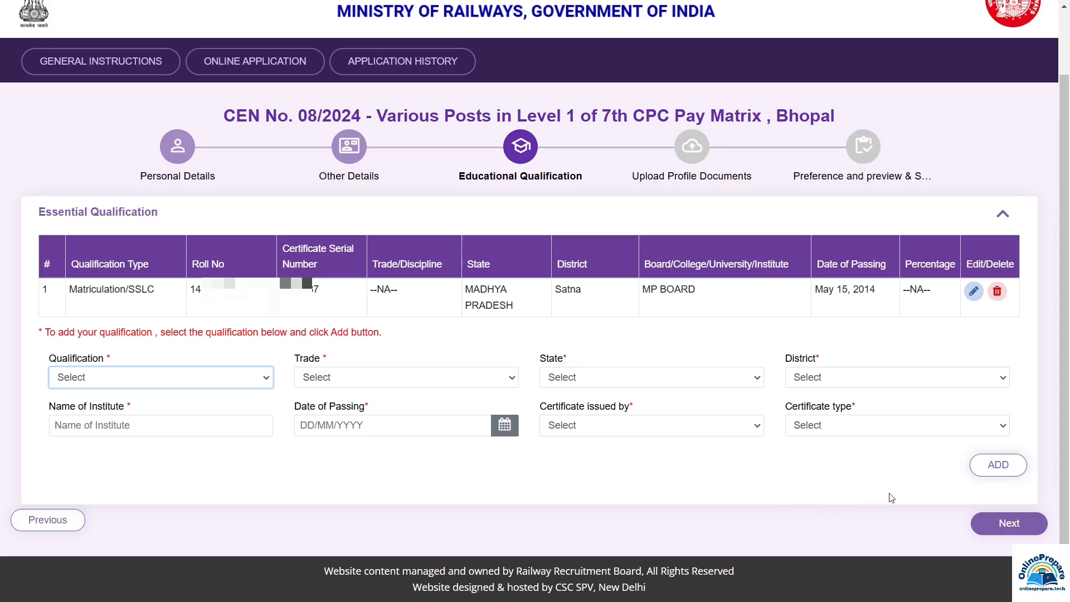
Advance to Upload Profile Documents and view the Sample Of Few Rejectable Photos popup
left_click(981, 522)
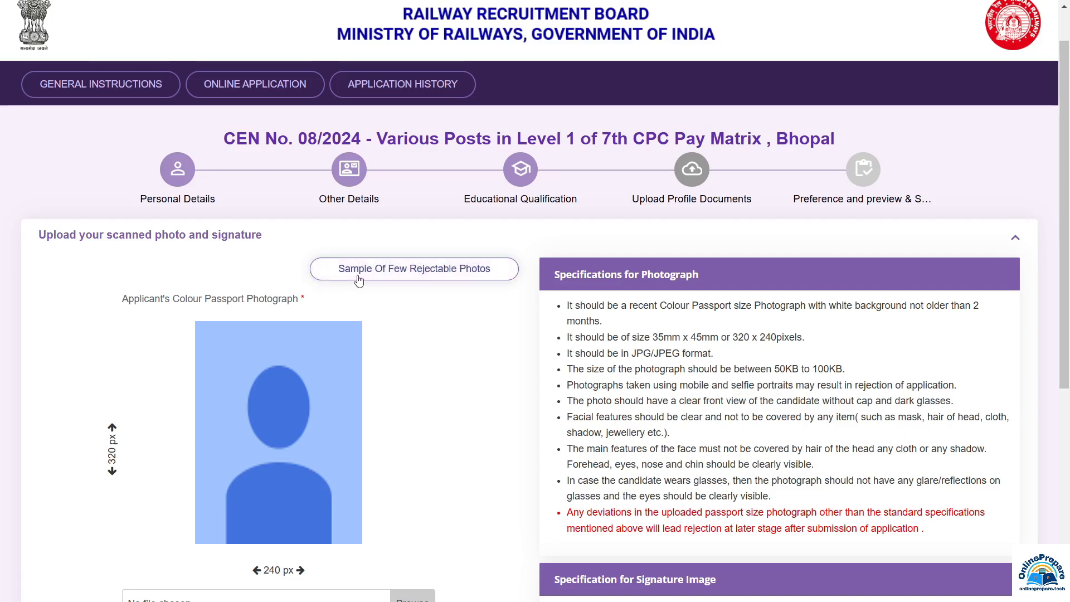
left_click(447, 274)
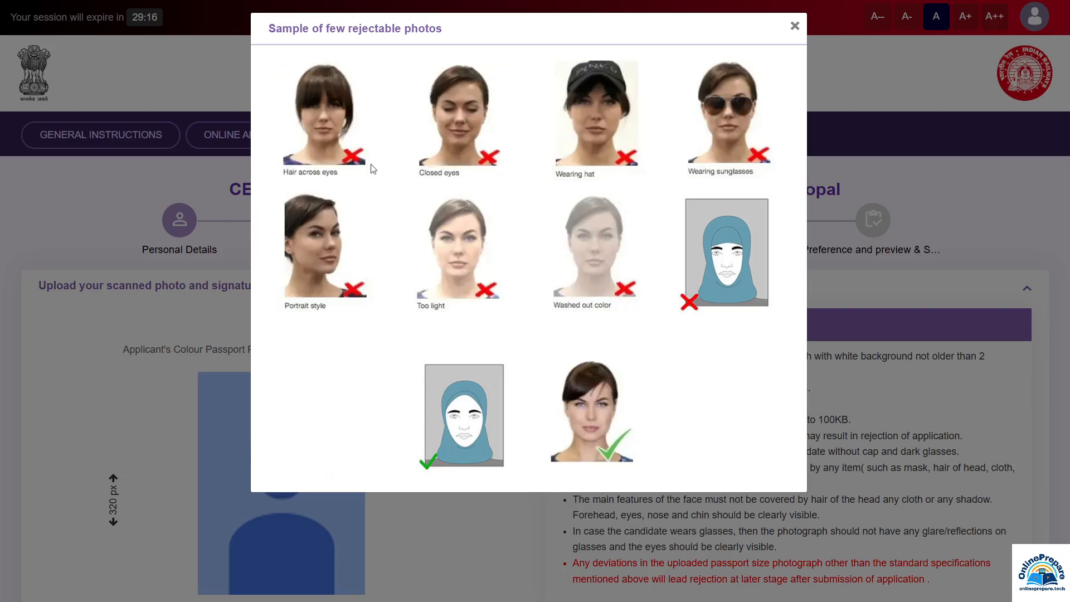
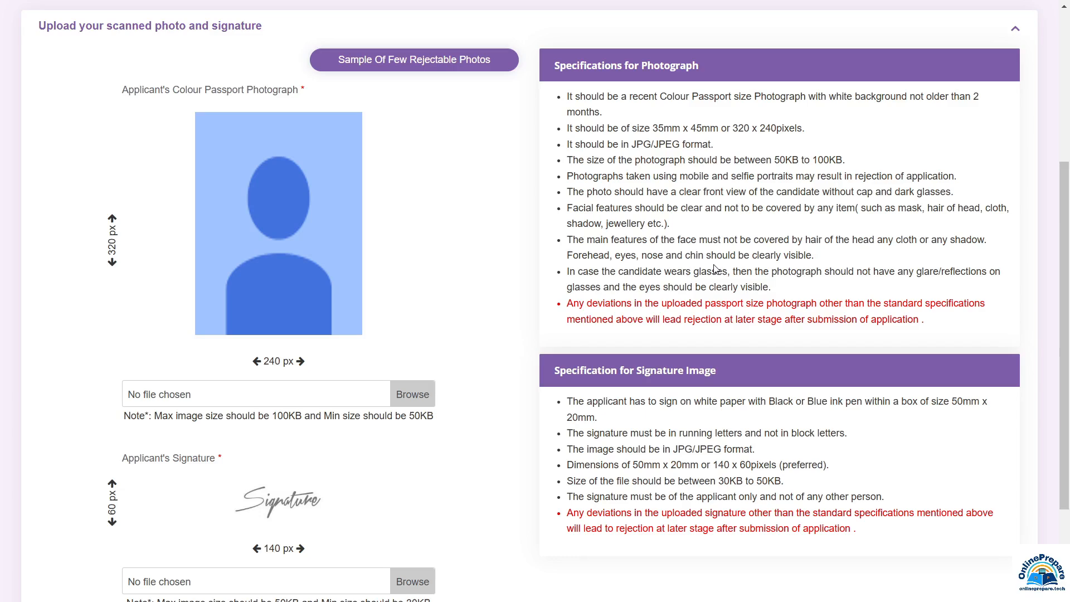
Attach PPPPP.jpg as the passport photo, trimming the crop box slightly before confirming
scroll(714, 270, "down", 1)
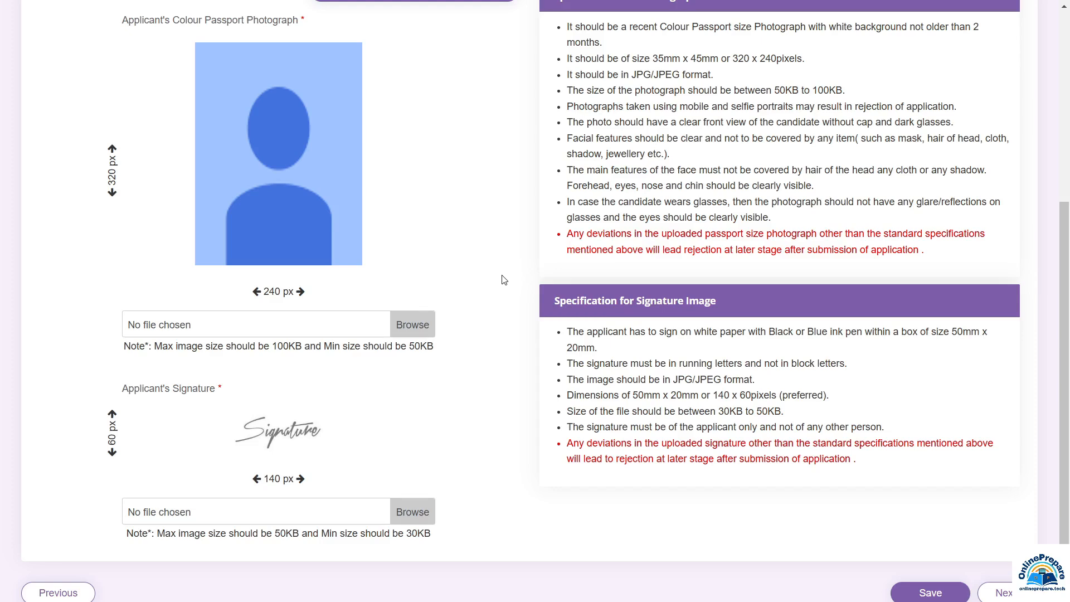
scroll(505, 279, "up", 1)
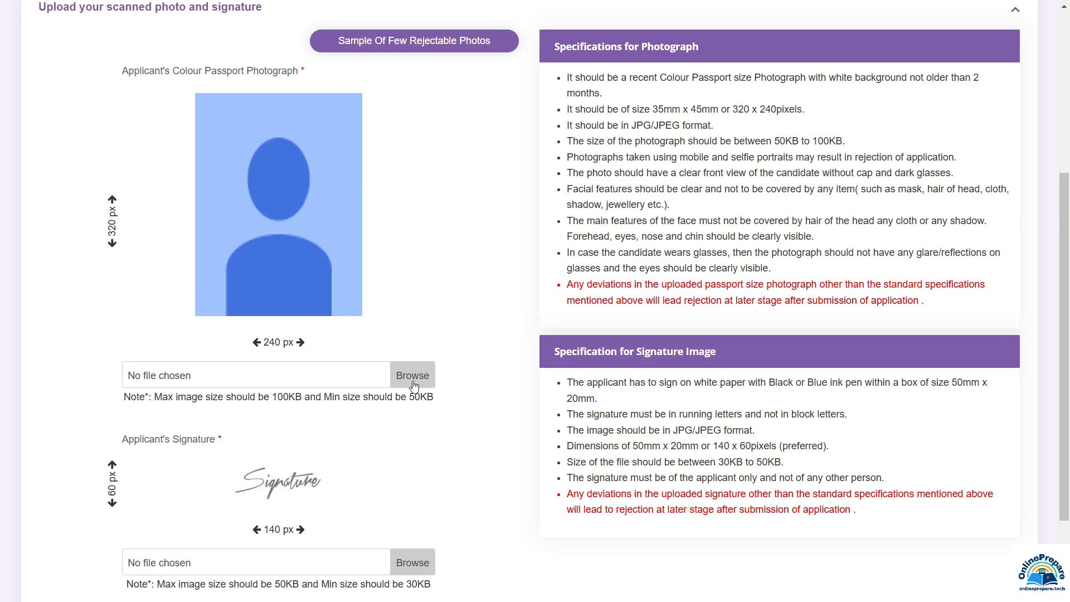
left_click(413, 385)
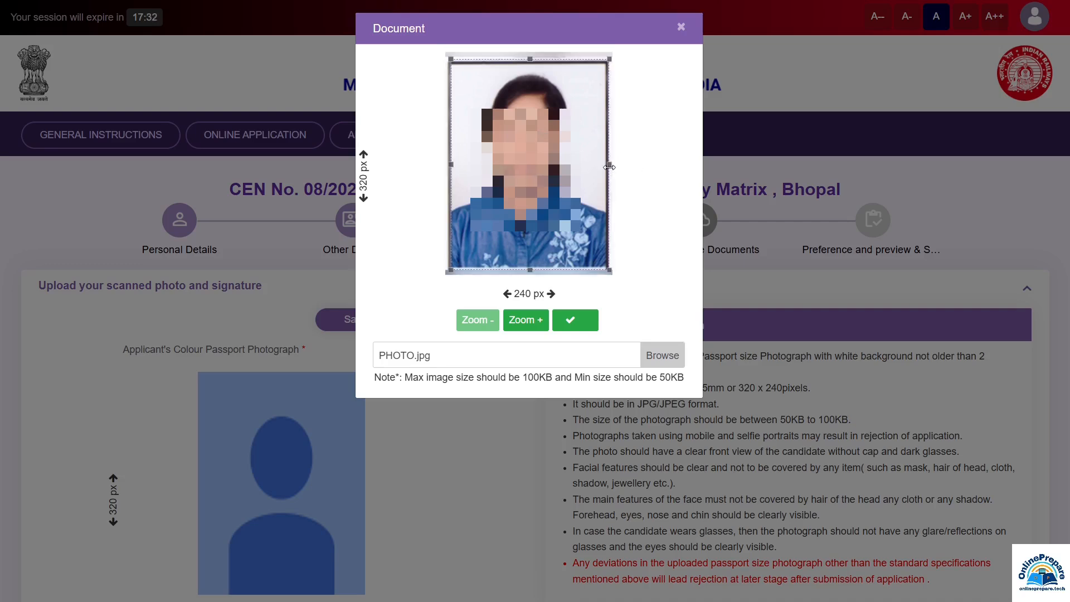
left_click_drag(610, 167, 608, 167)
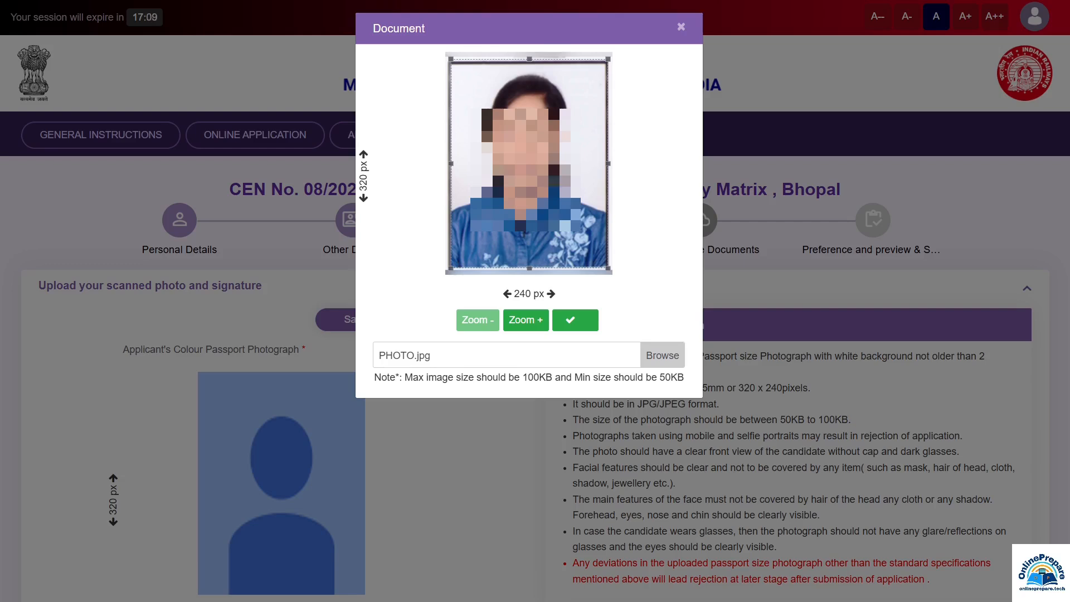
left_click(576, 325)
scroll(410, 234, "down", 5)
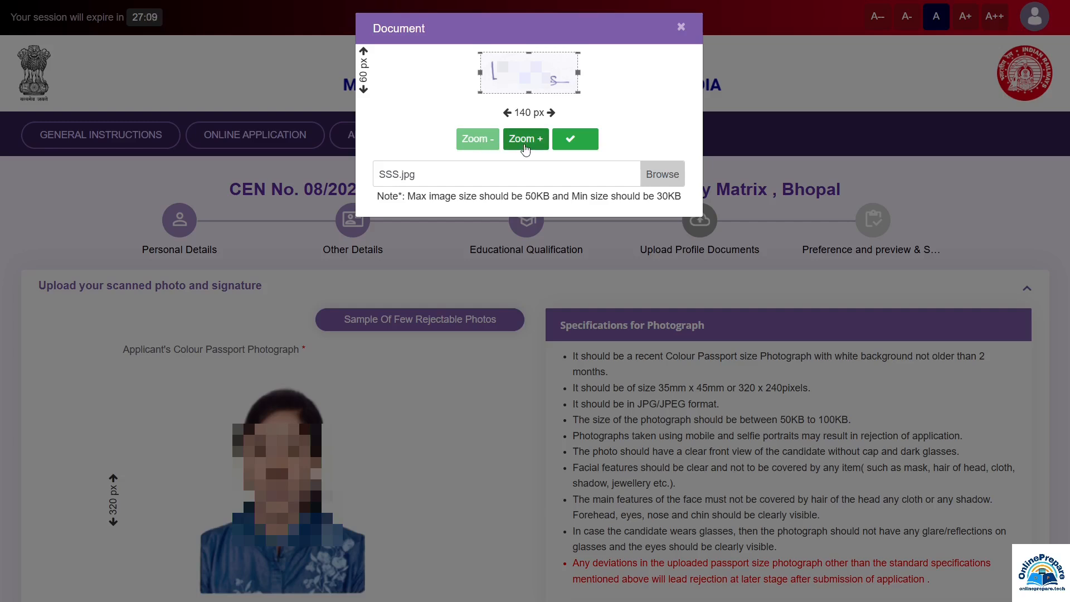
Zoom and narrow the signature crop, save photo and signature, and continue to preferences
left_click(524, 148)
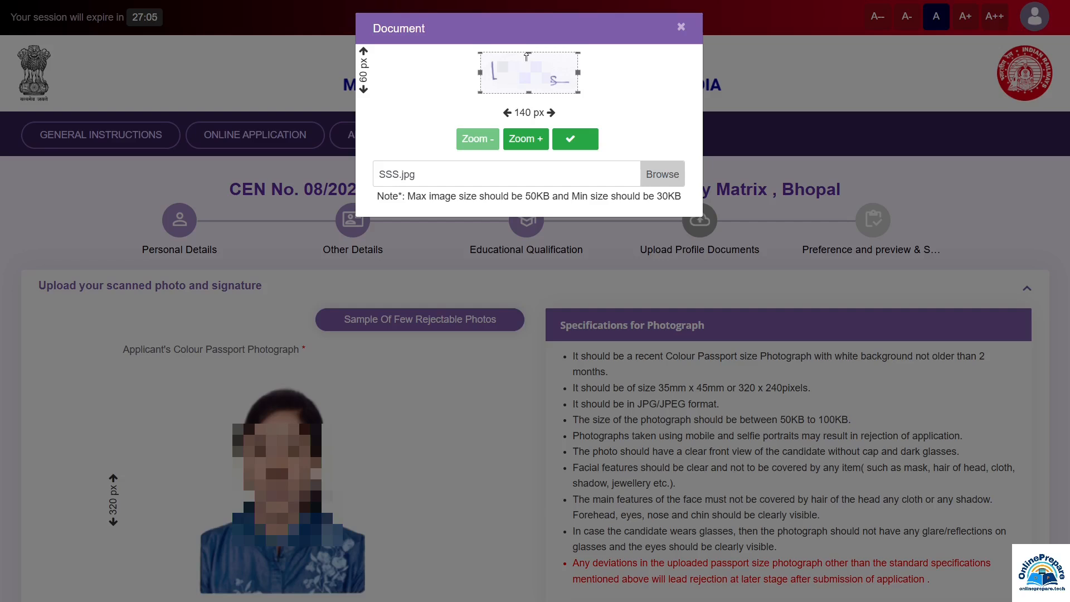
left_click_drag(531, 50, 535, 54)
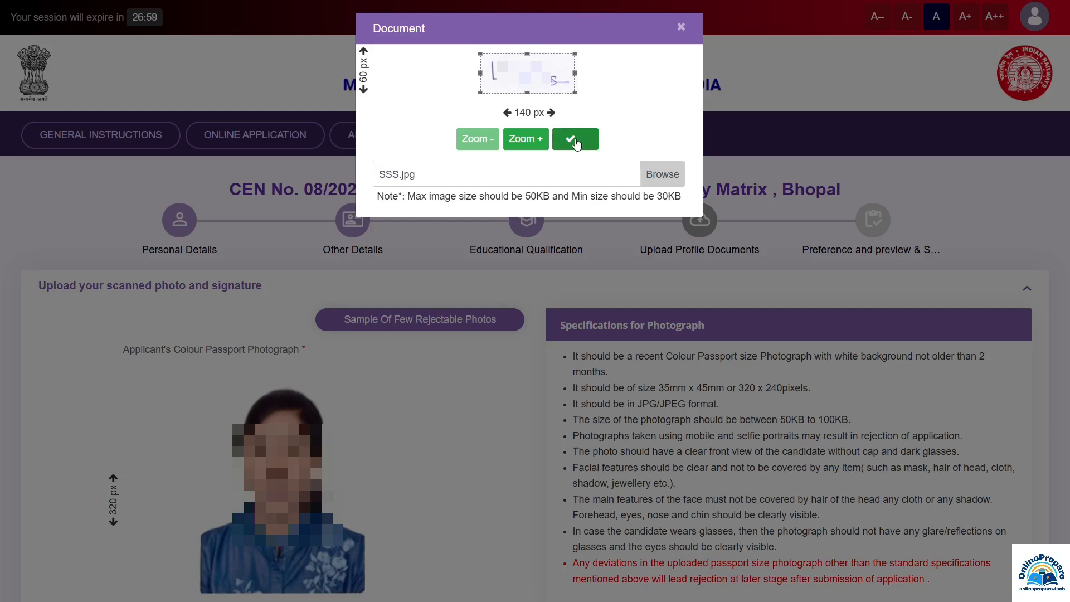
left_click(576, 144)
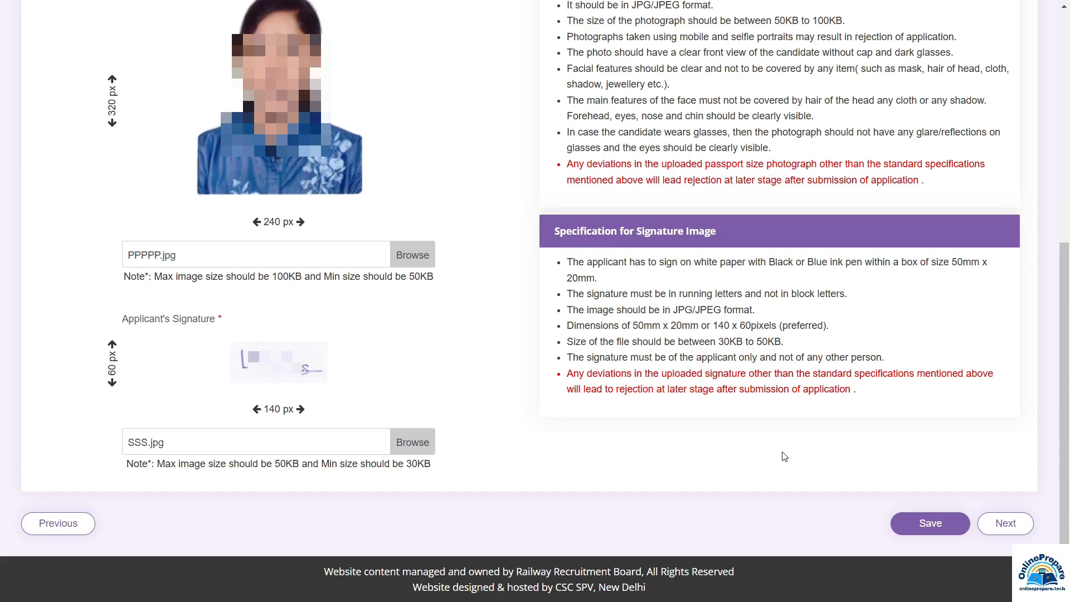
left_click(929, 523)
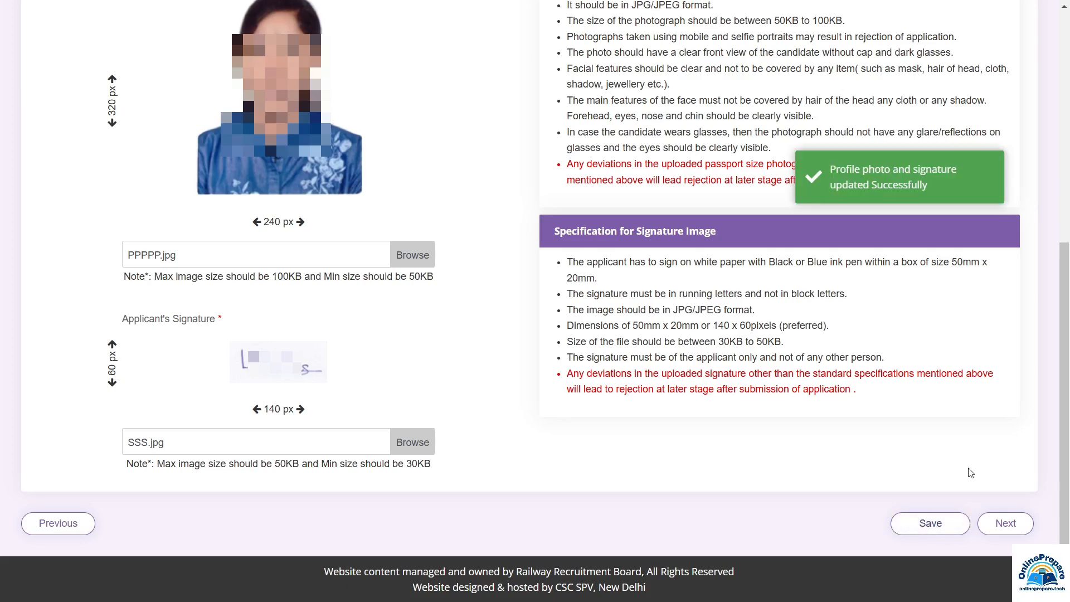
left_click(1007, 527)
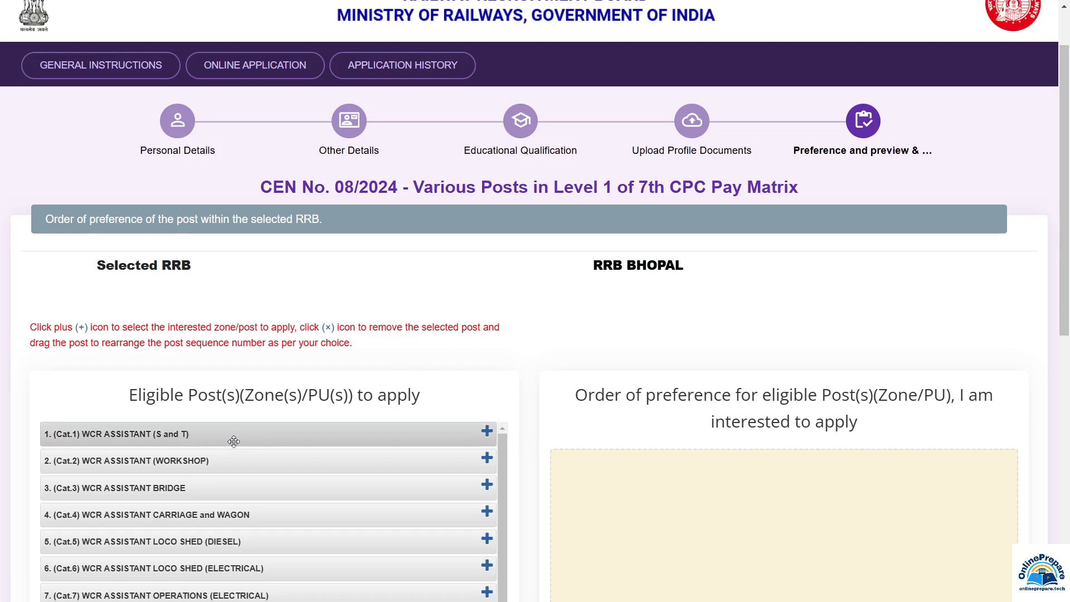
Add WCR POINTSMAN B first and WCR ASSISTANT TRD second, filling the list with all 14 posts
scroll(233, 441, "down", 3)
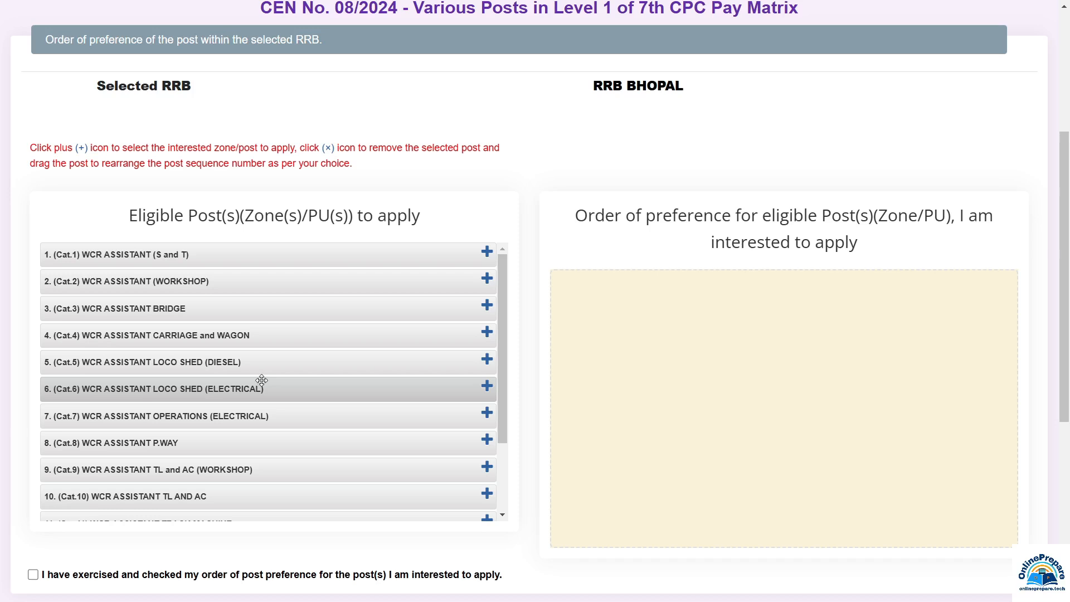
scroll(262, 381, "down", 2)
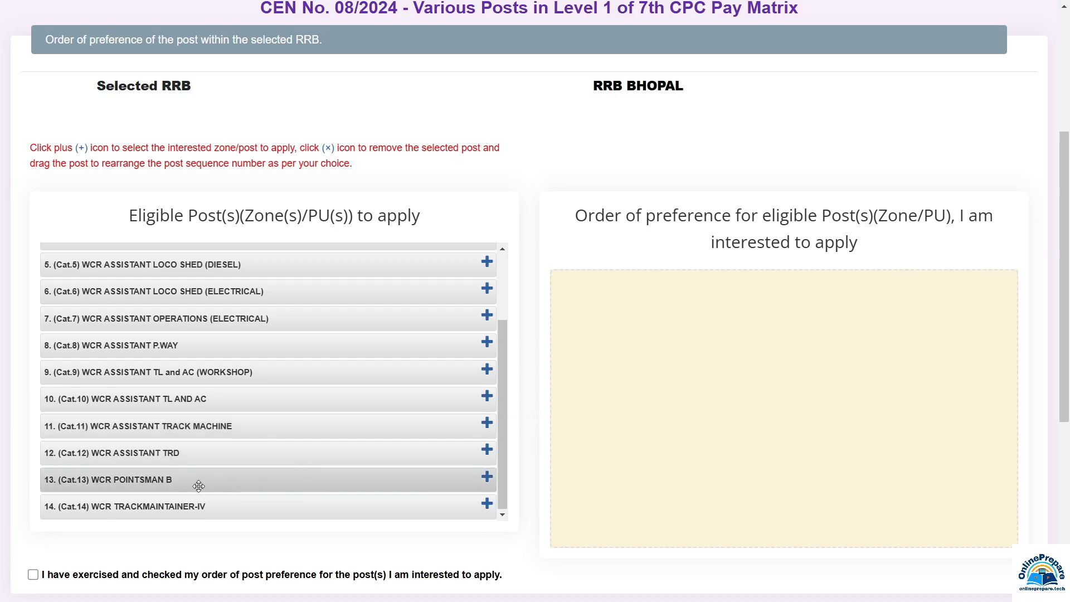
left_click(488, 478)
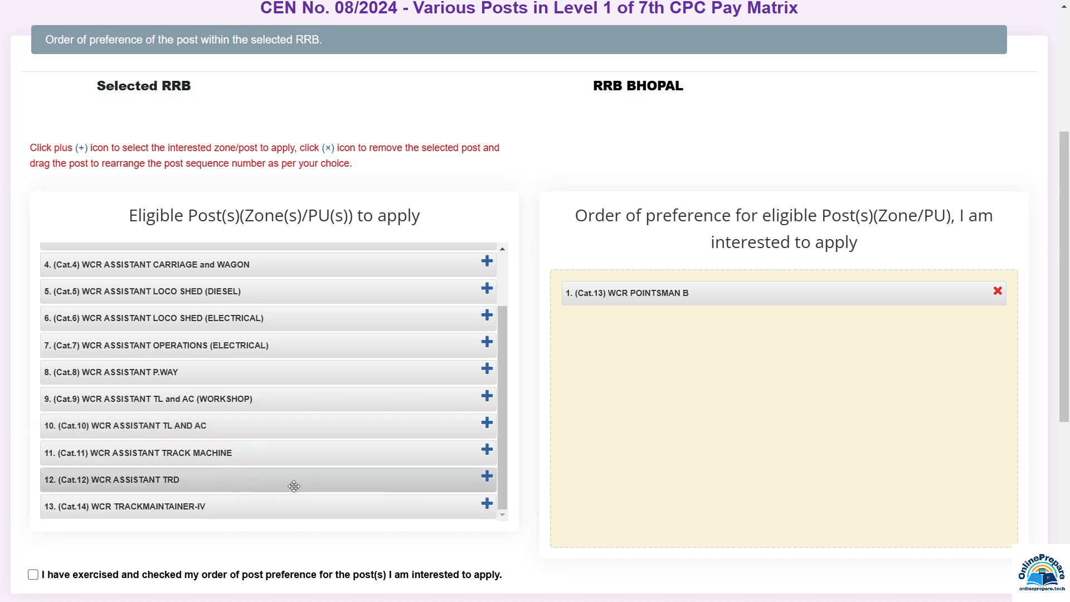
left_click(486, 477)
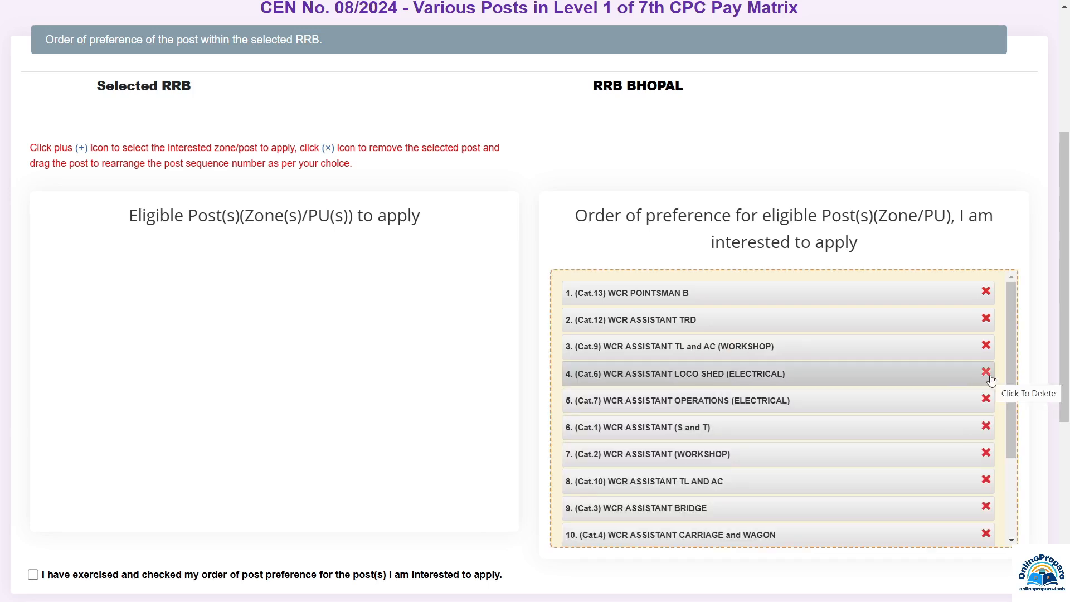
scroll(903, 402, "down", 4)
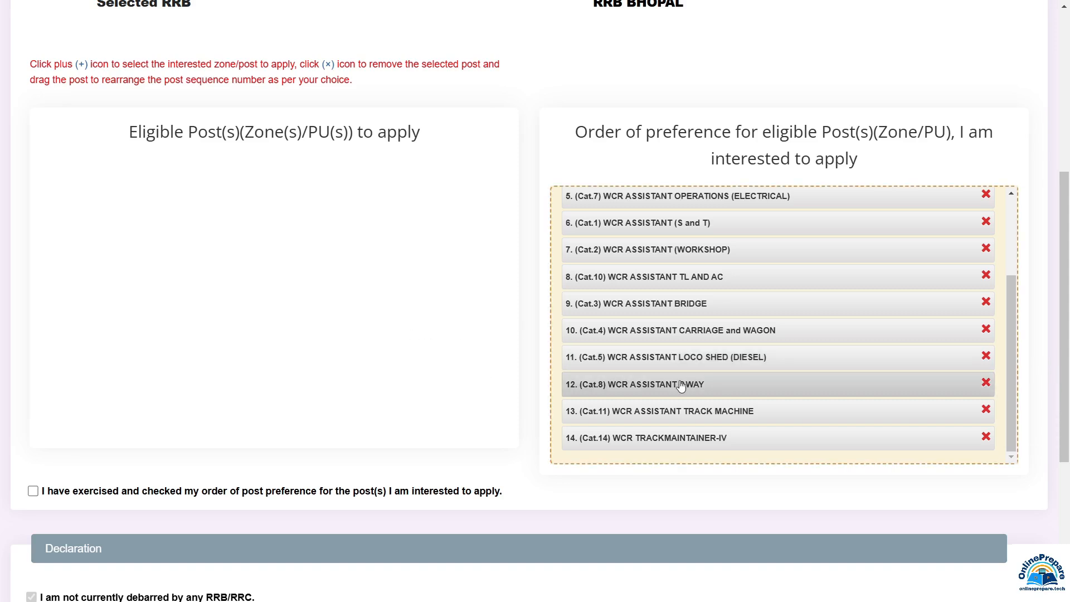
Tick the preference-order and 'I hereby declare' checkboxes, enter place SATNA, and save
left_click(34, 491)
scroll(34, 496, "down", 5)
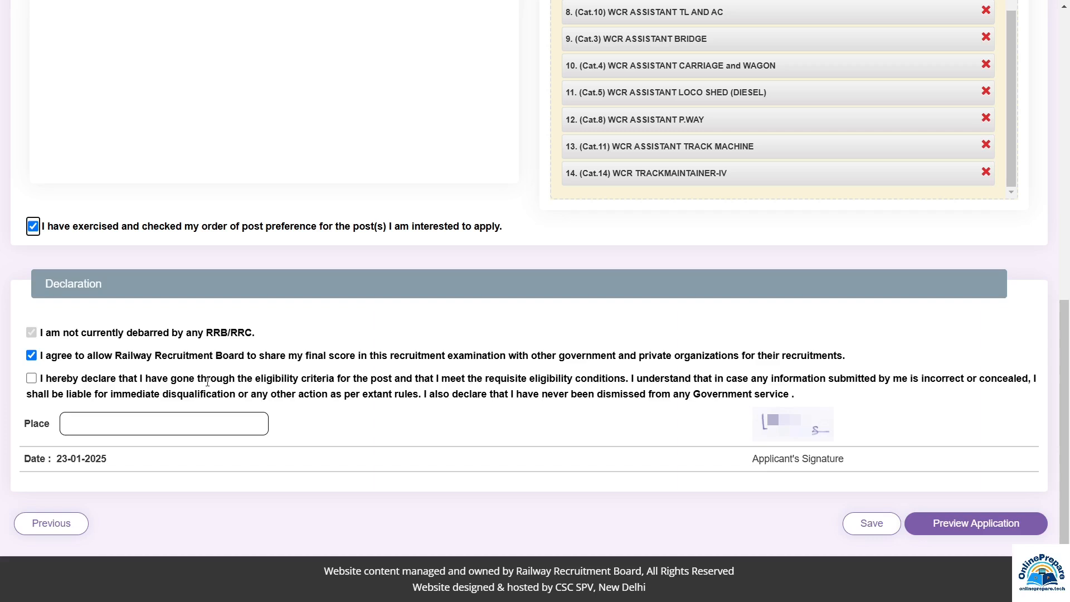
left_click(33, 379)
left_click(126, 426)
type("SATNA")
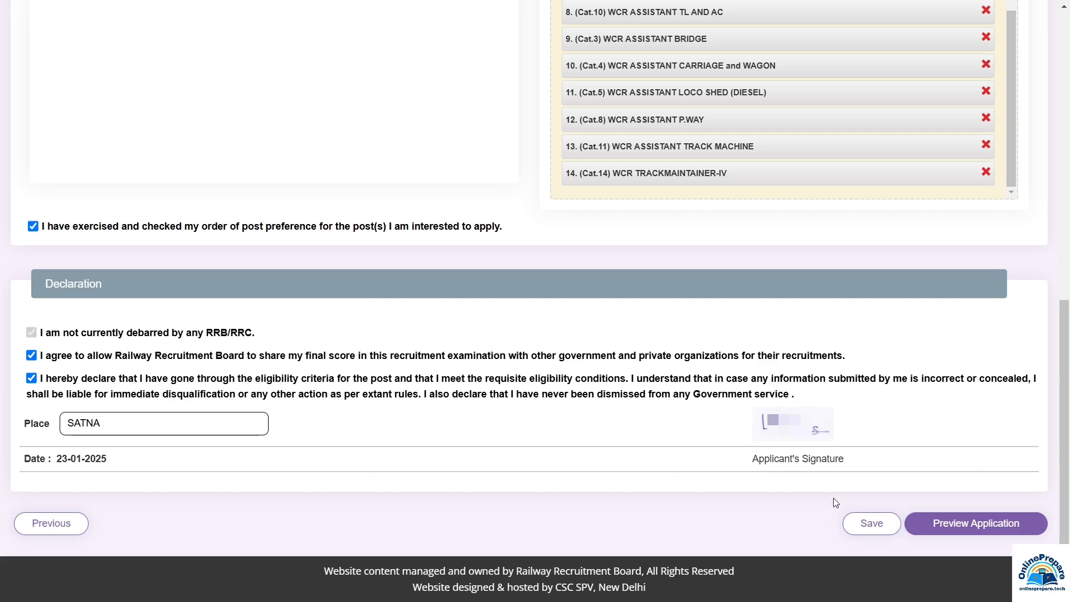
left_click(870, 527)
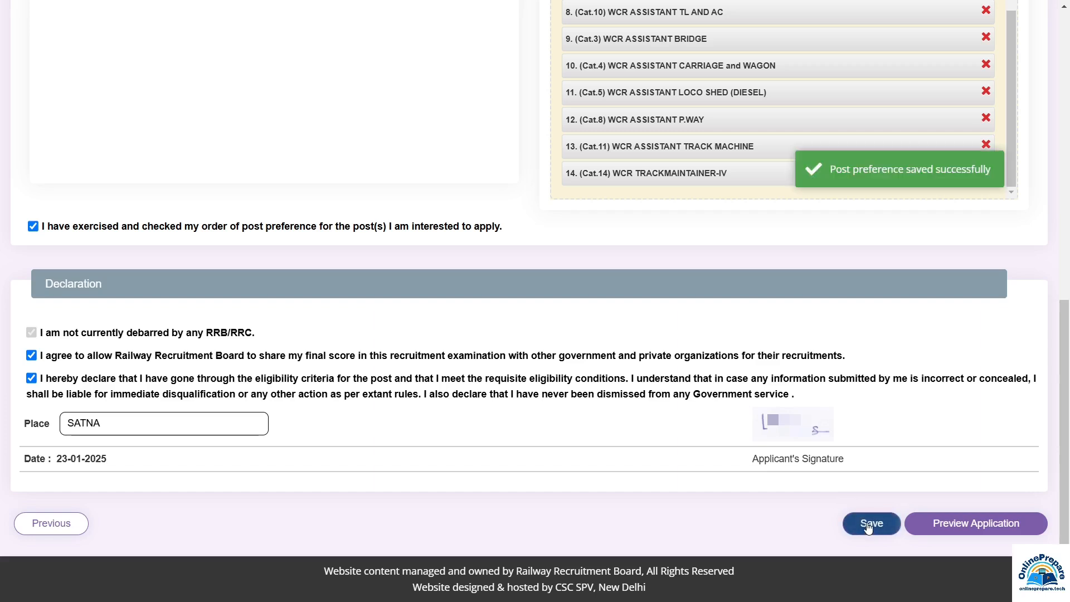
Open the preview, tick 'I have re-checked the above details', and confirm final submission
left_click(974, 527)
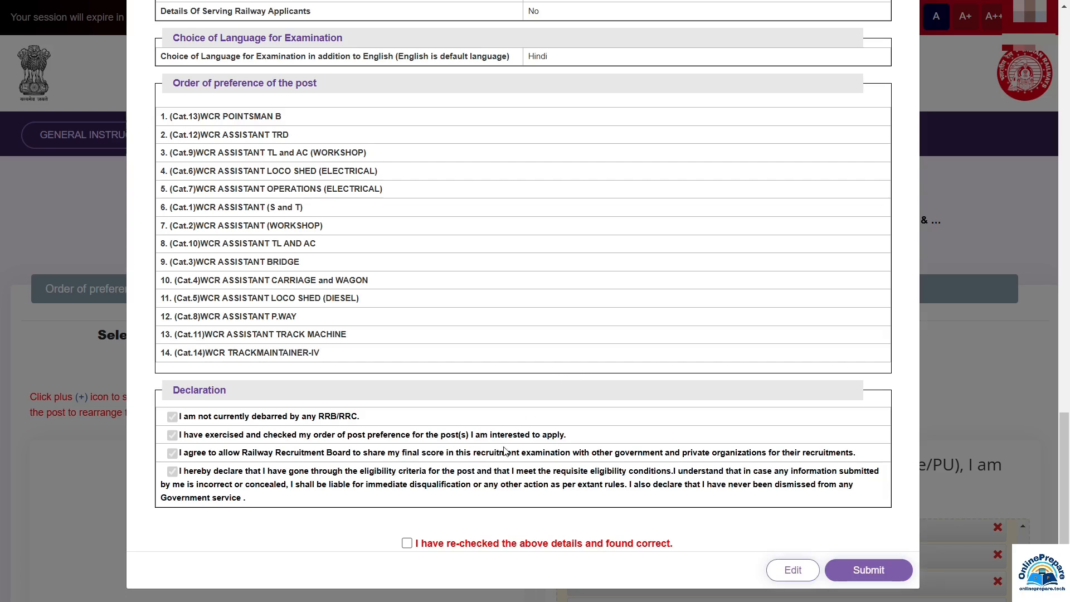
left_click(407, 545)
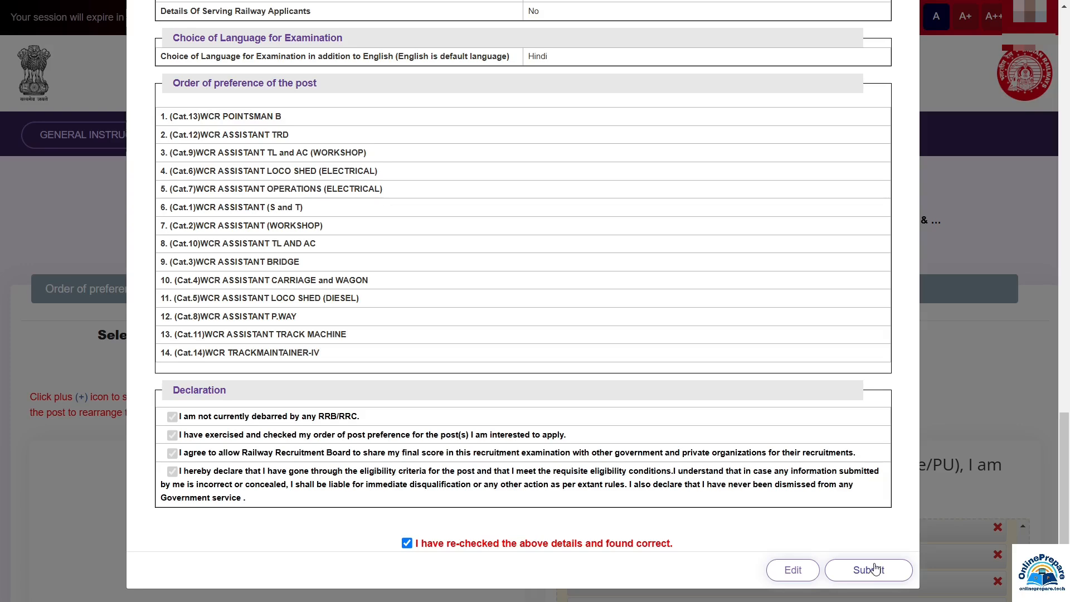
left_click(874, 570)
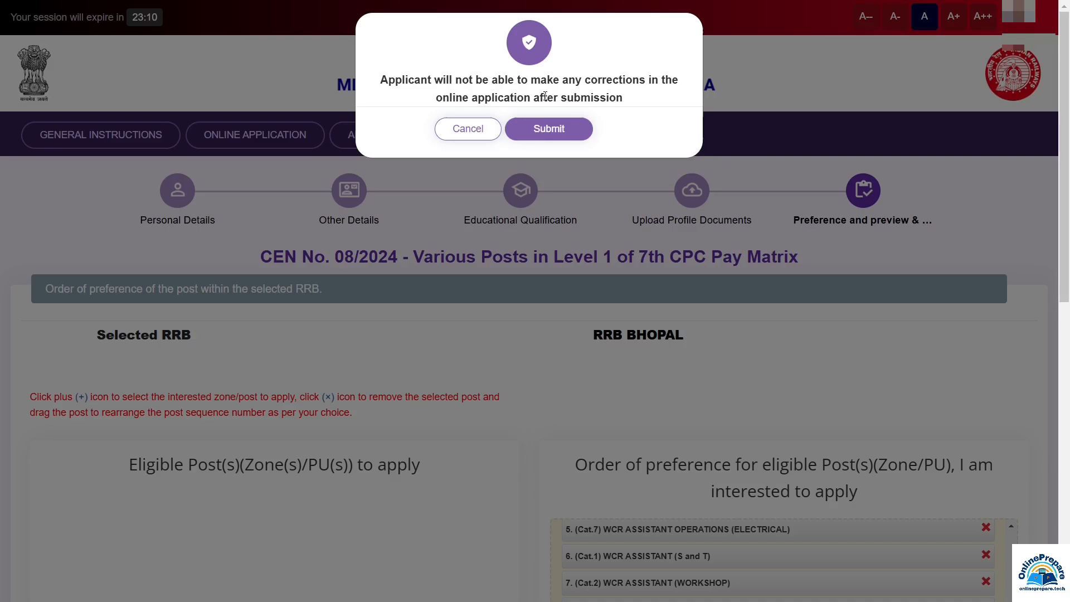
left_click(548, 129)
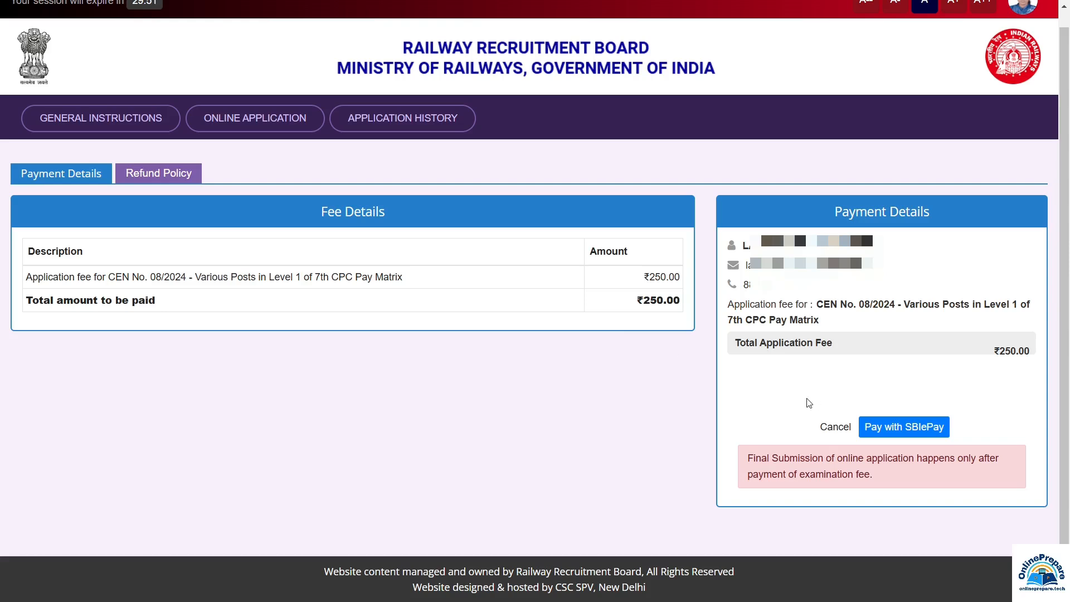
Choose Pay with SBIePay, agree to the Terms & Conditions, and proceed to the ₹250 payment
left_click(913, 431)
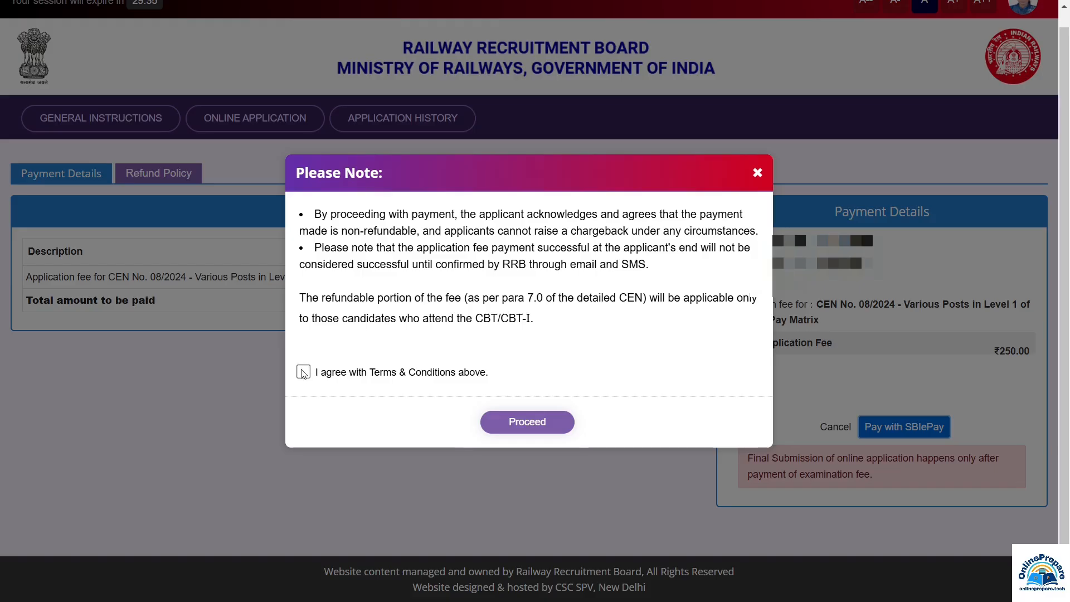
left_click(303, 372)
left_click(549, 422)
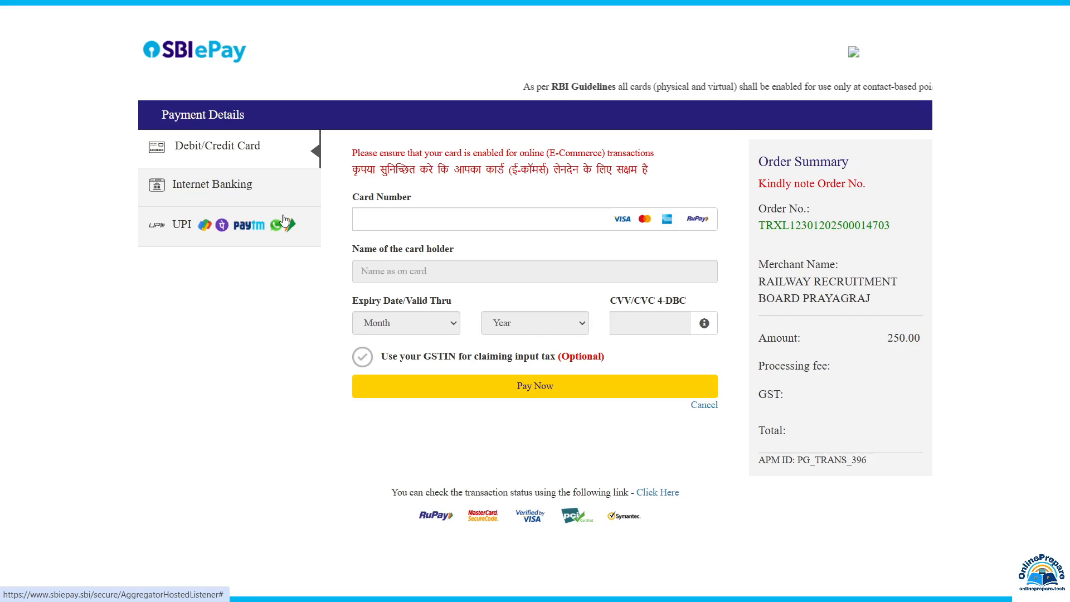
Explore the UPI payment options, trying UPI ID entry and UPI QR code
left_click(226, 187)
left_click(207, 237)
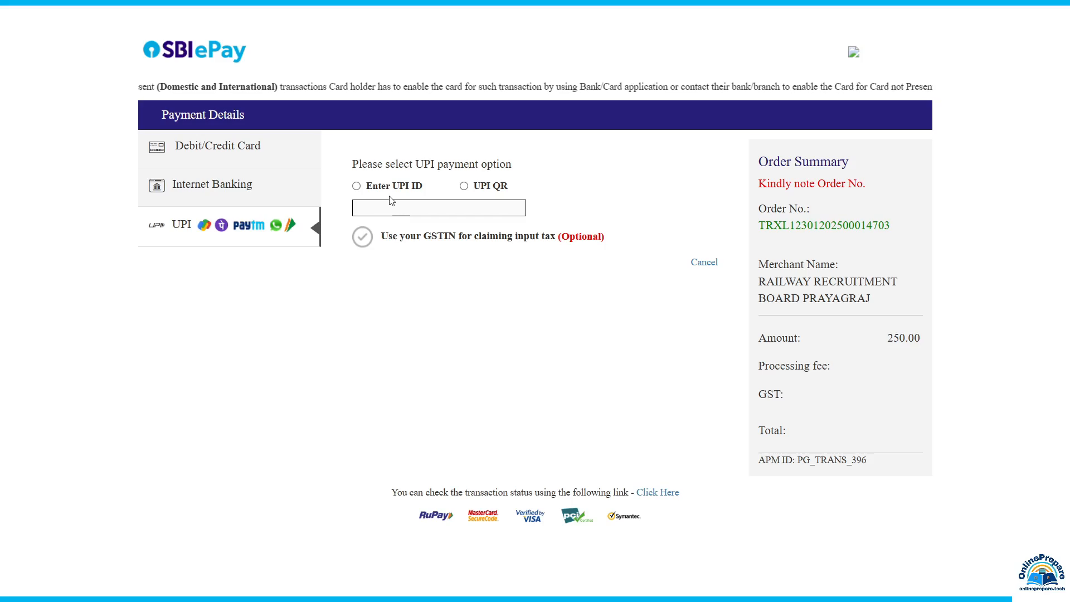
left_click(358, 187)
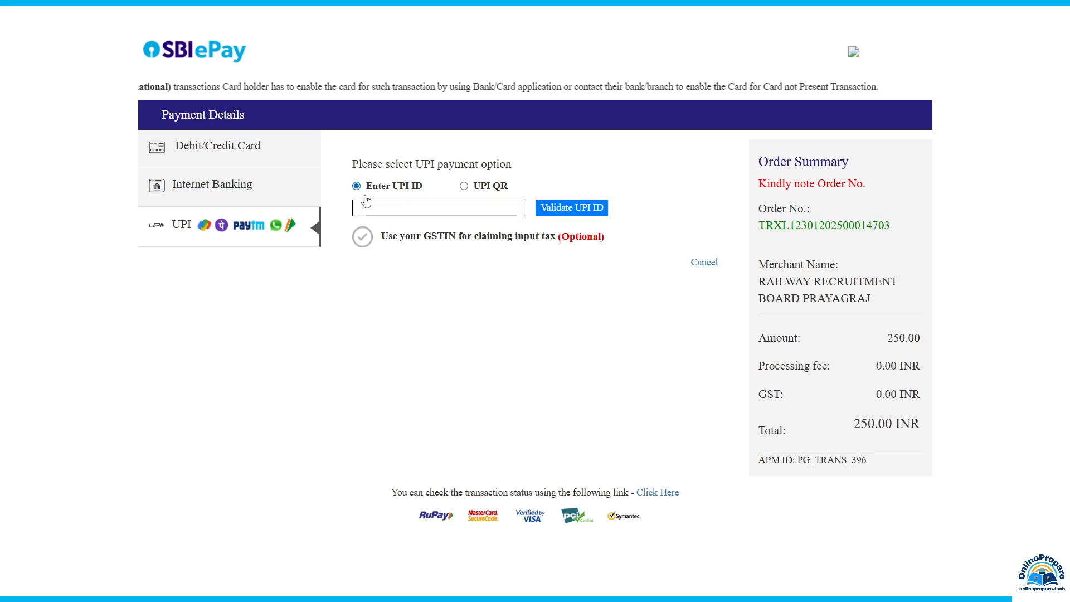
left_click(384, 208)
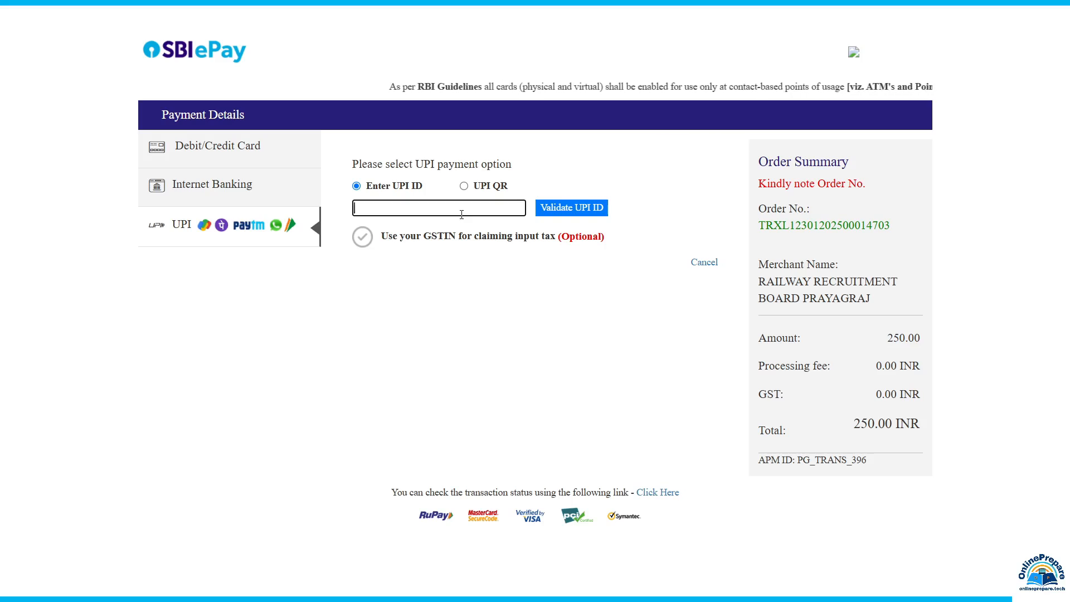
left_click(465, 187)
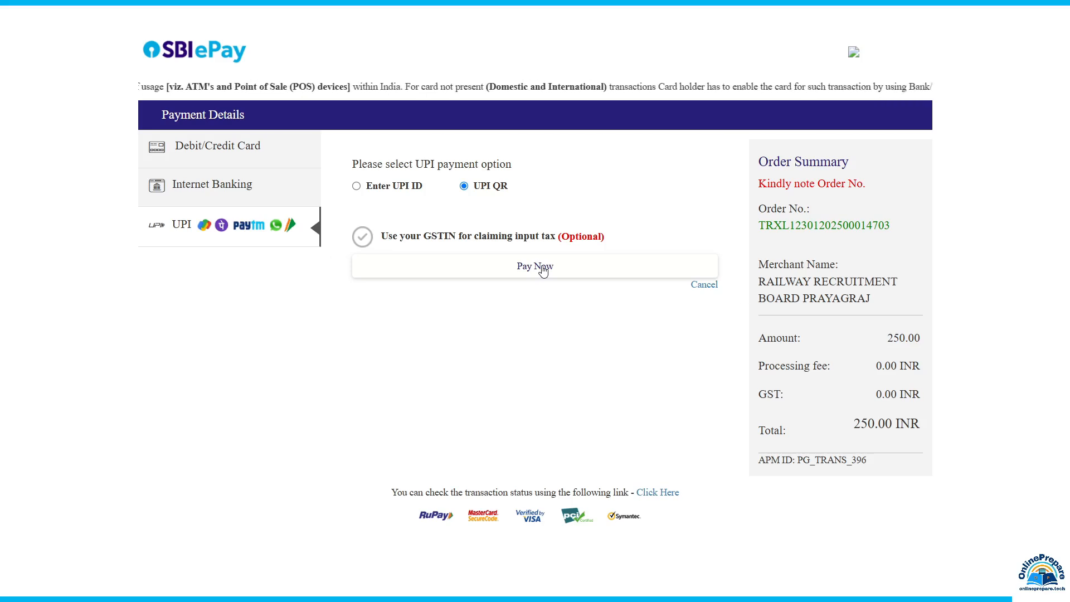
Check the Internet Banking and Debit/Credit Card options, starting on the Card Number field
left_click(255, 179)
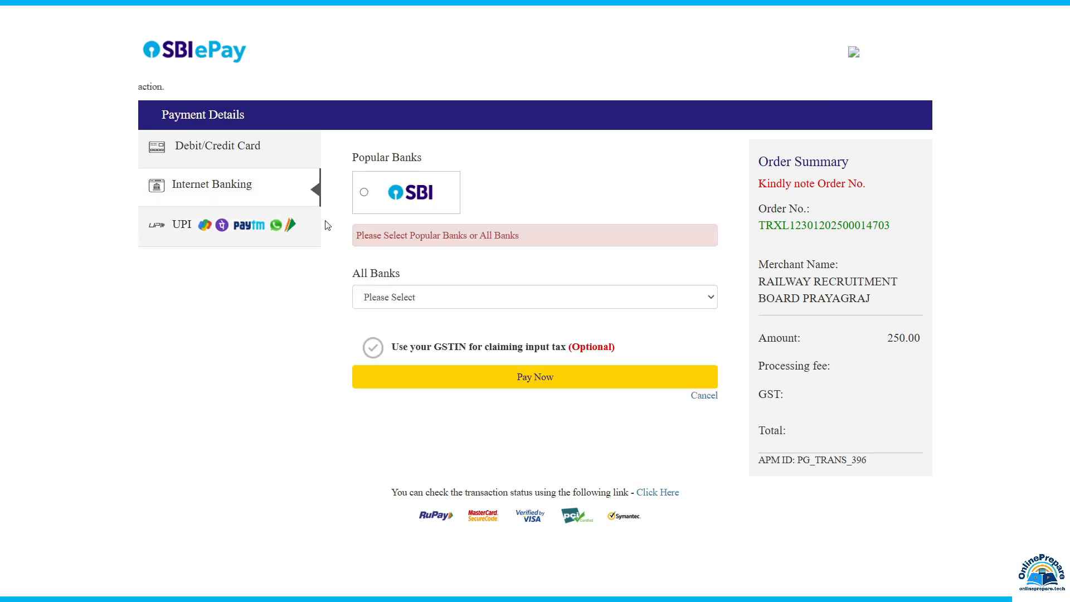
left_click(239, 155)
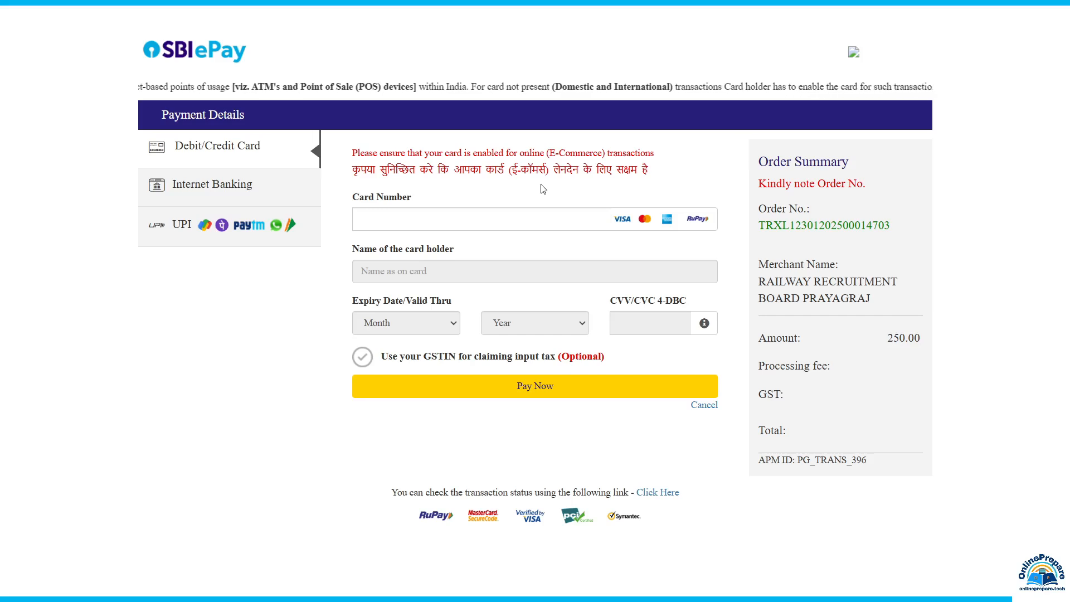
left_click(393, 227)
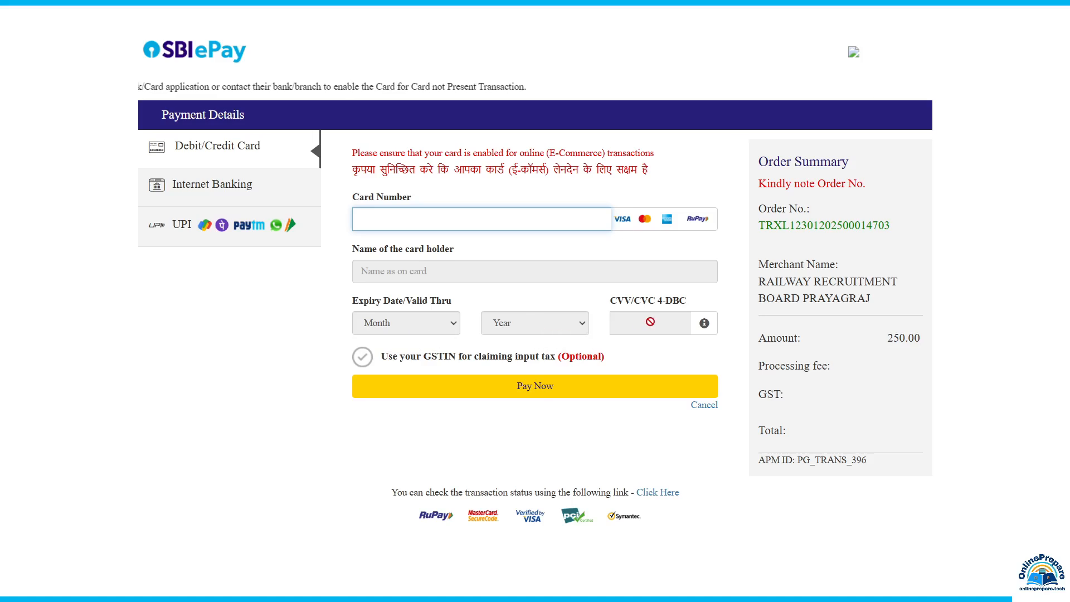
mouse_move(706, 328)
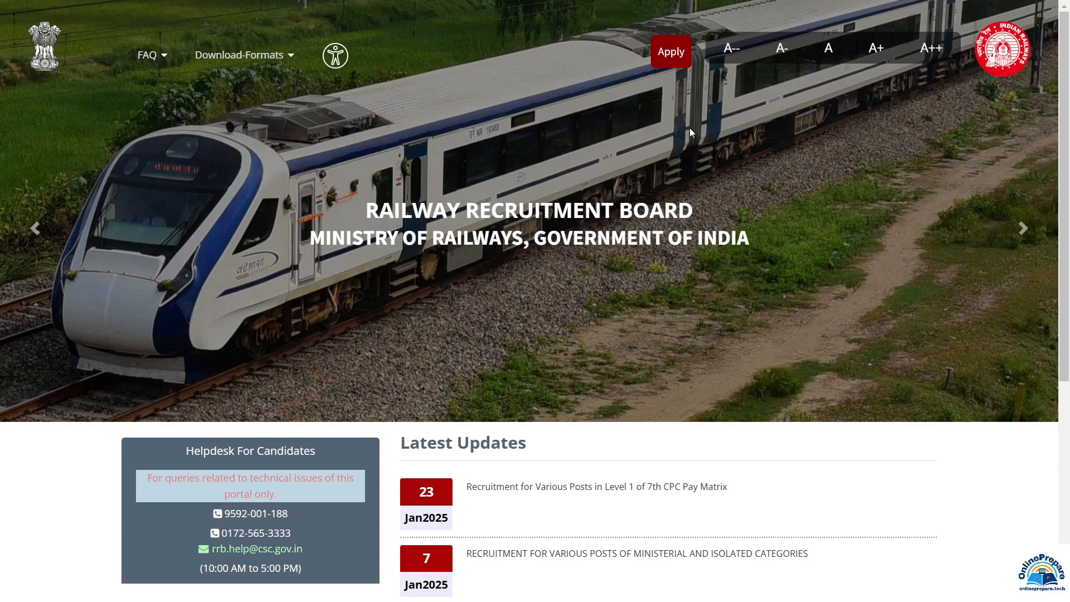
Log back in through Apply > Already Have An Account? to reach General Instructions
left_click(671, 53)
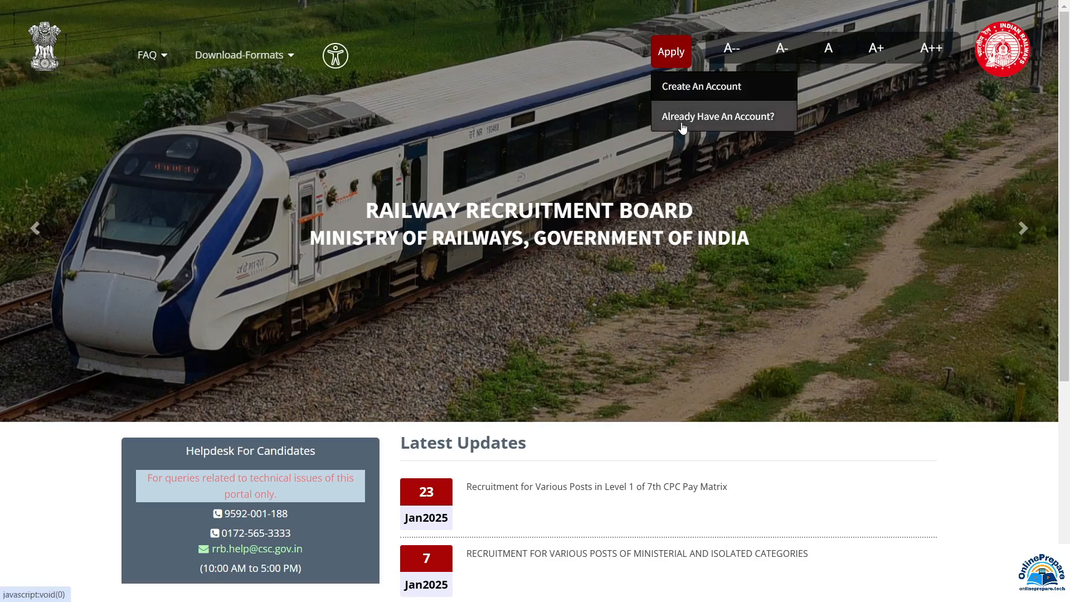
left_click(729, 122)
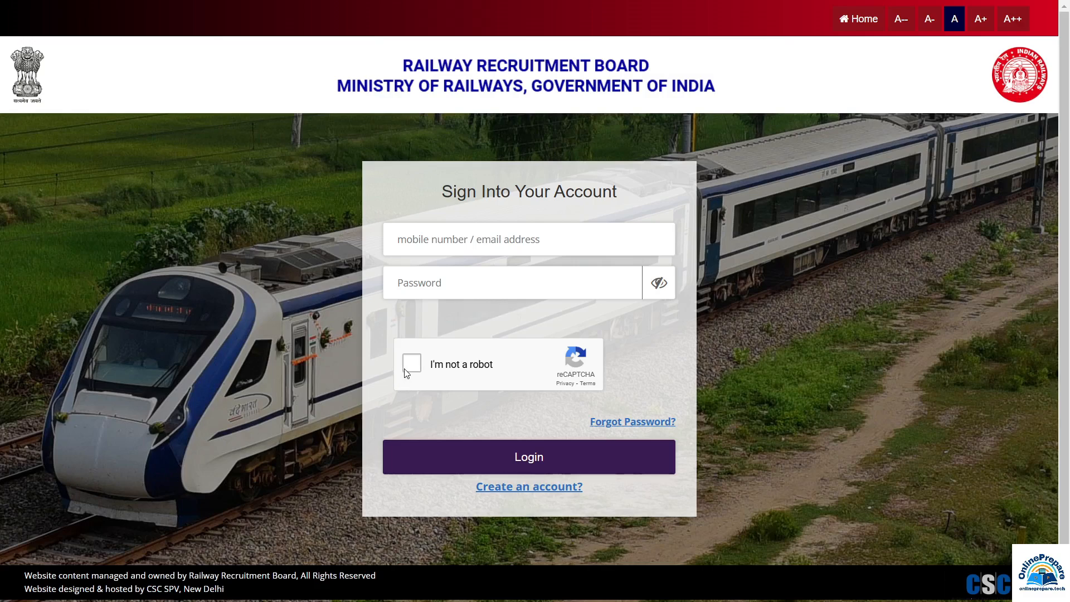
left_click(528, 462)
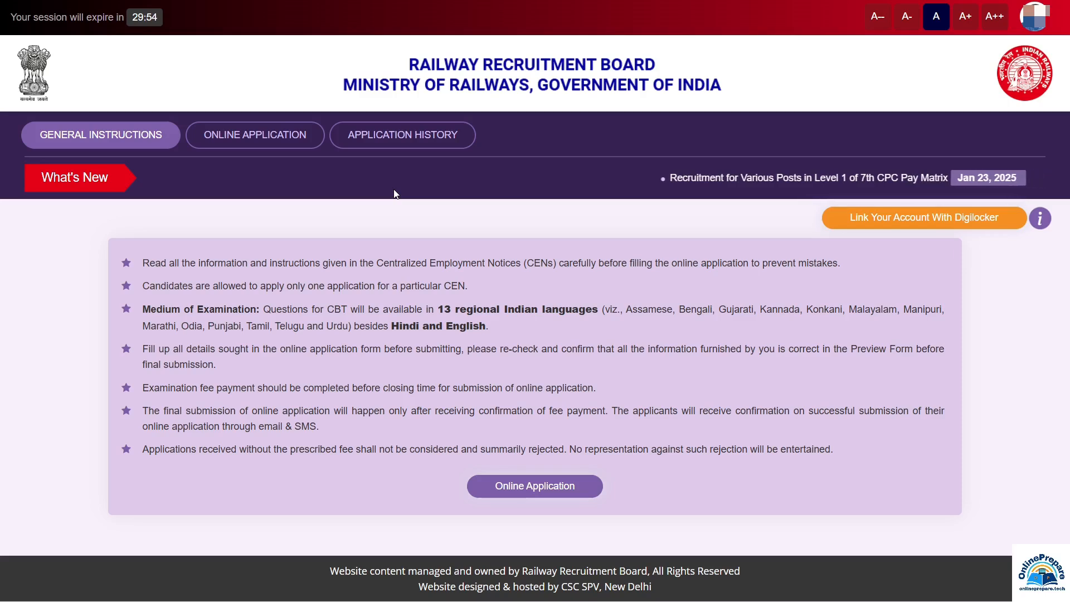
View Application History showing Payment Processing, try Verify, then log out from the profile menu
left_click(400, 139)
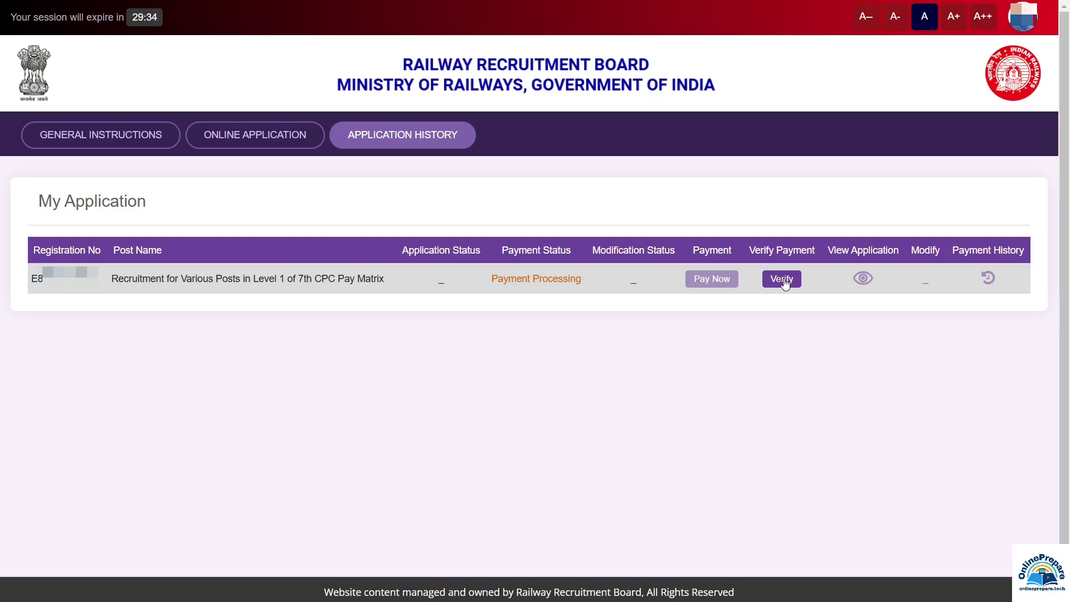
left_click(785, 283)
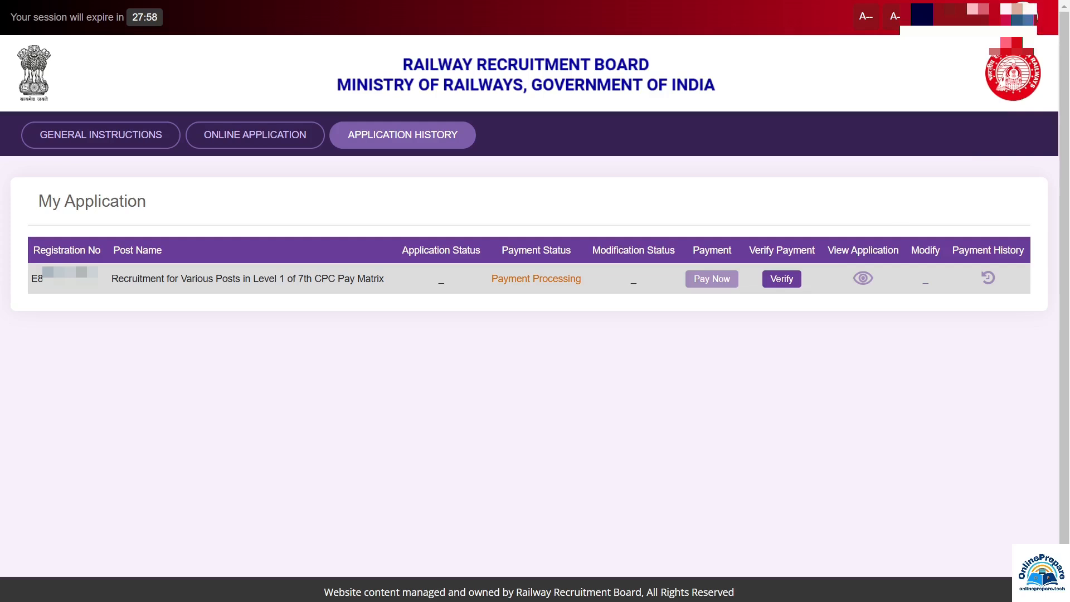
left_click(1017, 17)
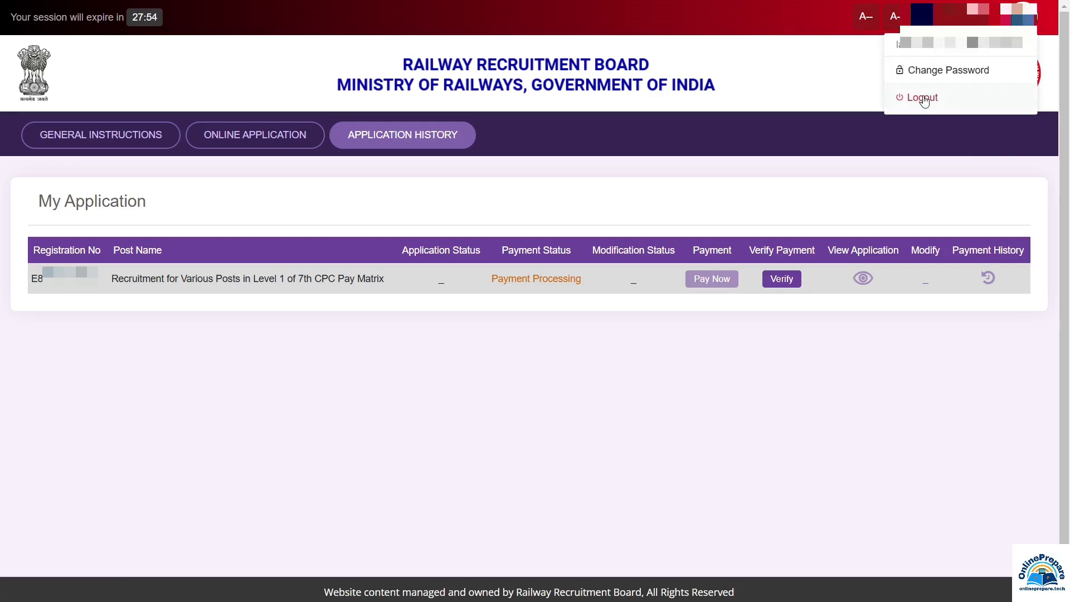
left_click(924, 98)
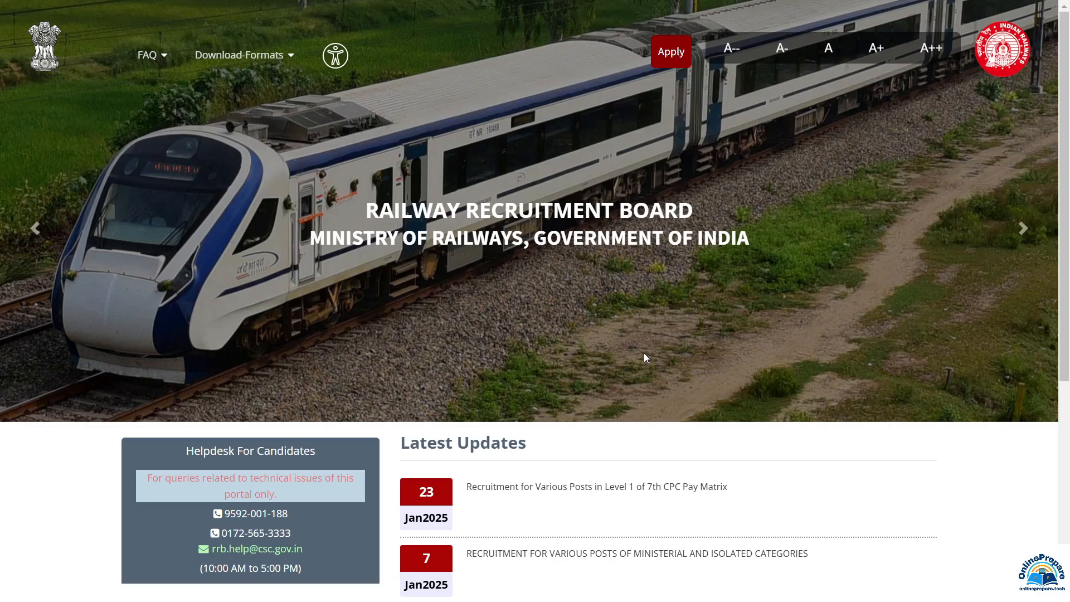